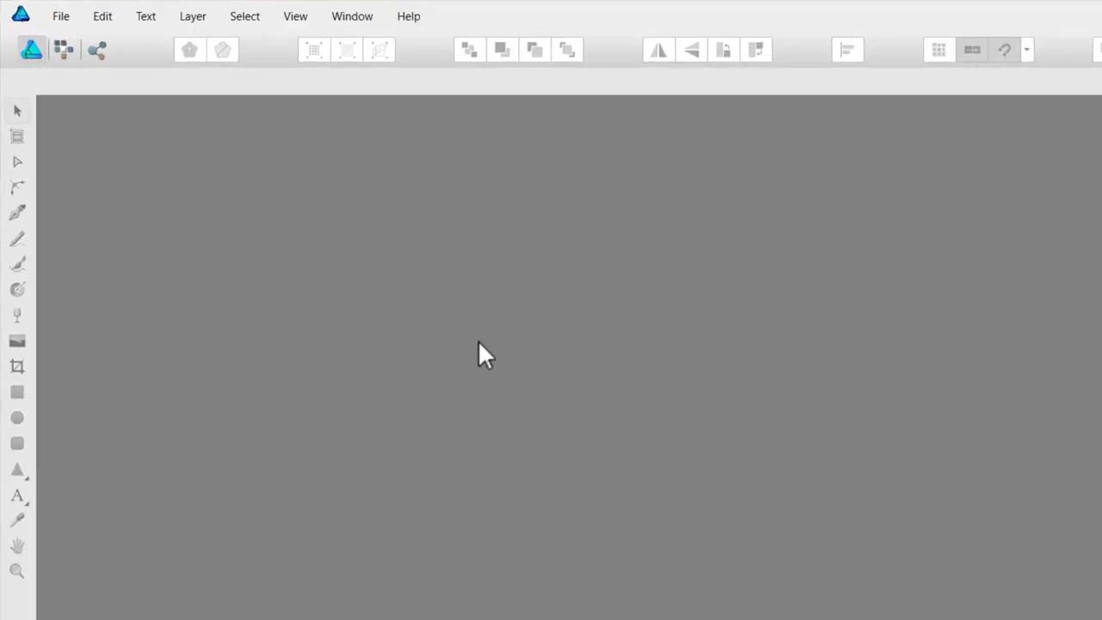
- Create a new blank 14 × 8.5 in document at 200 DPI
{"action": "left_click", "coordinate": [95, 24]}
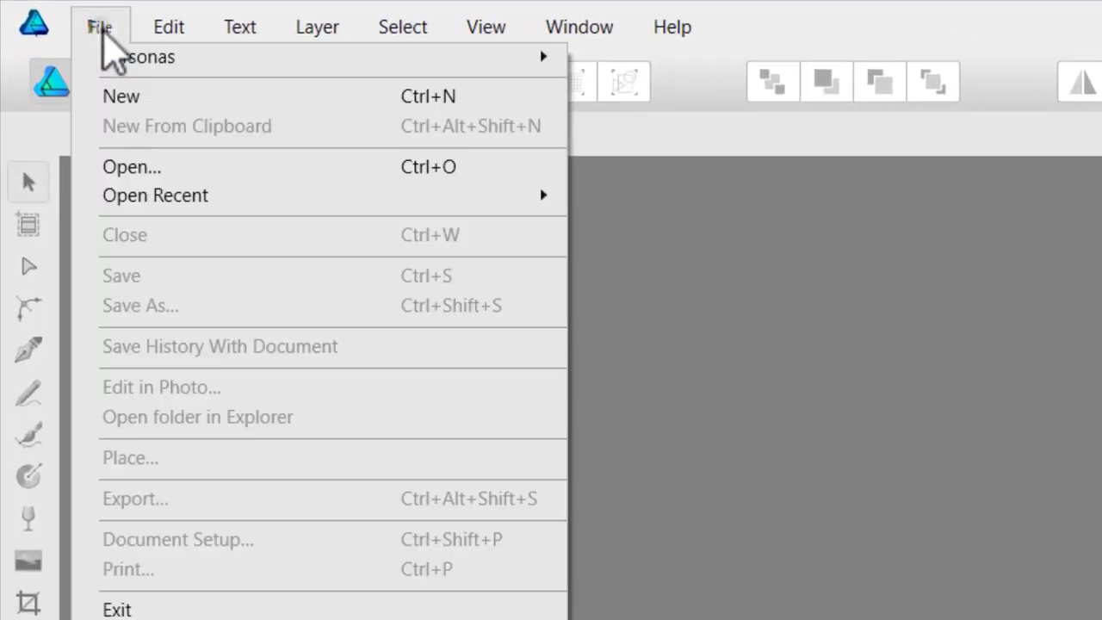
{"action": "left_click", "coordinate": [123, 97]}
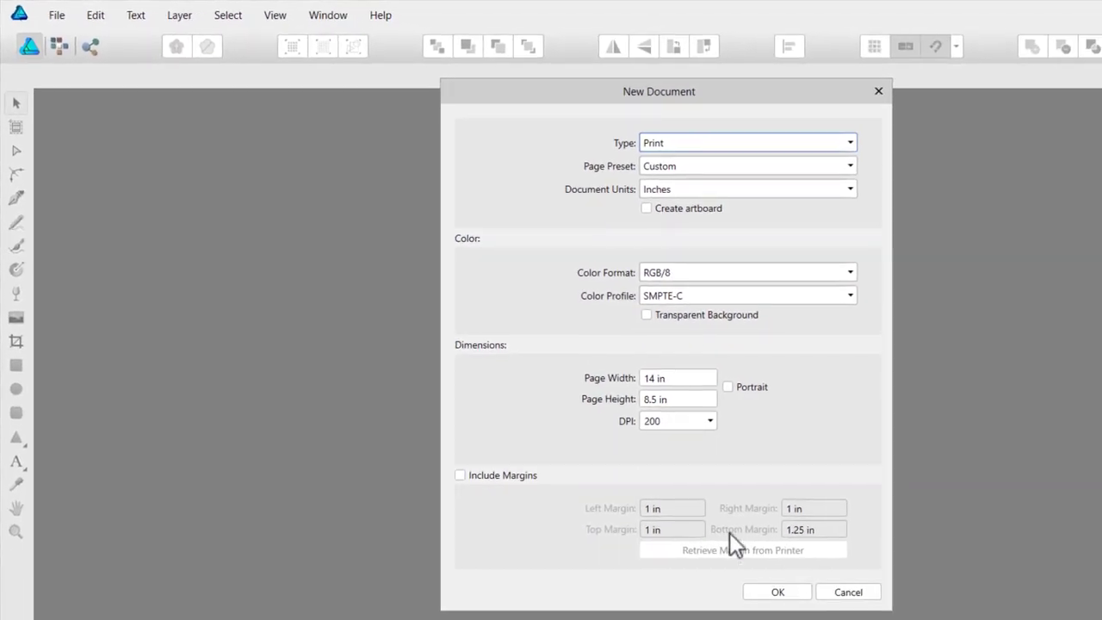
{"action": "left_click", "coordinate": [774, 592]}
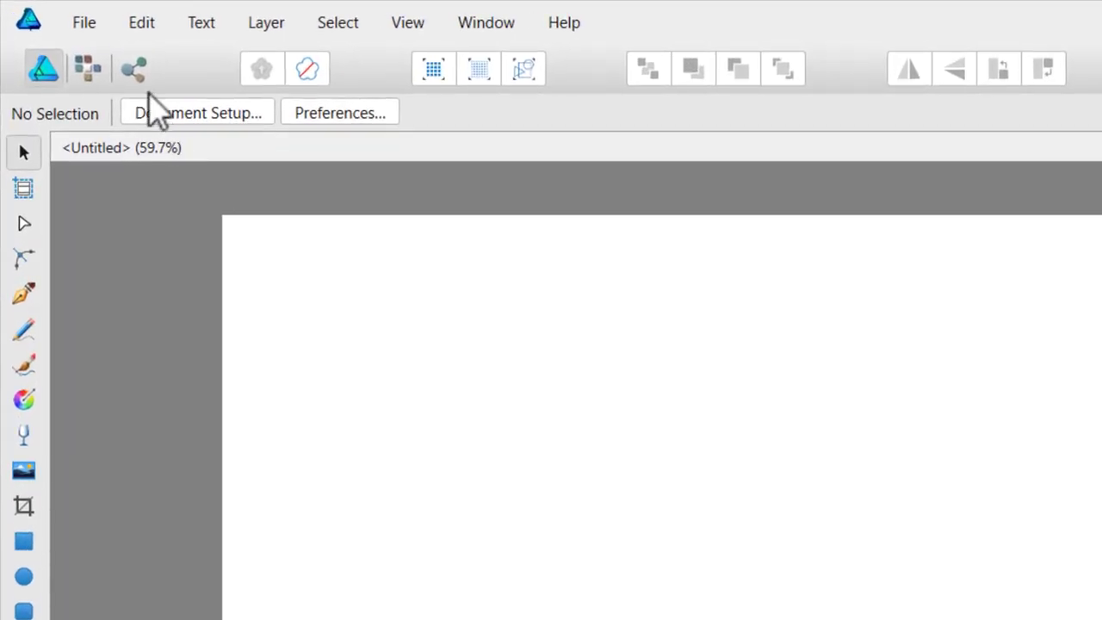
- Place the Stone Wall image into the document
{"action": "left_click", "coordinate": [93, 33]}
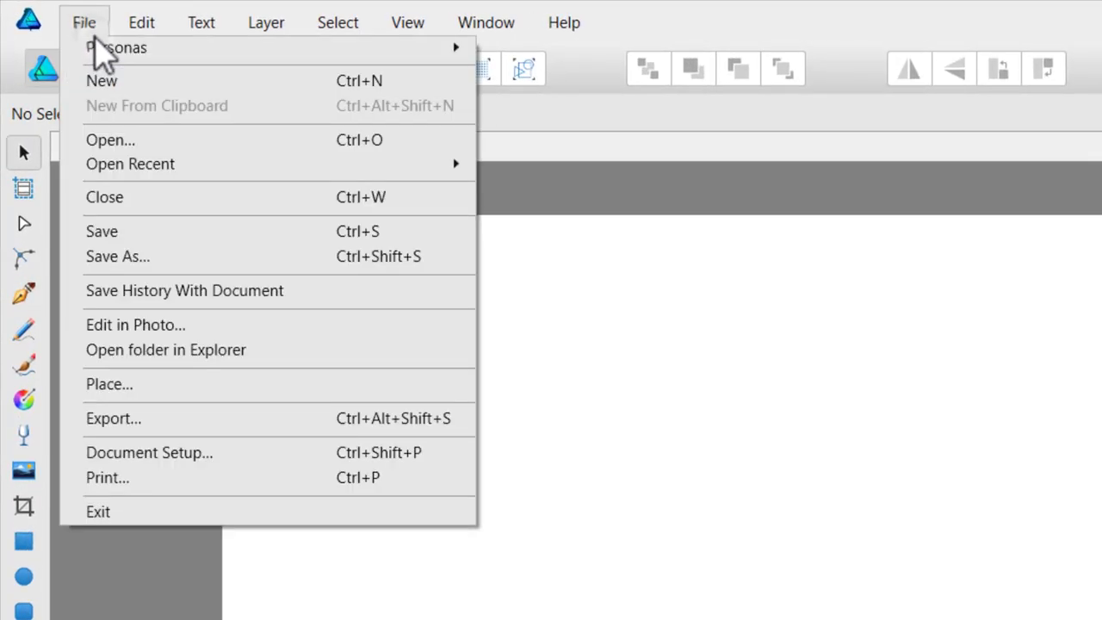
{"action": "left_click", "coordinate": [134, 382]}
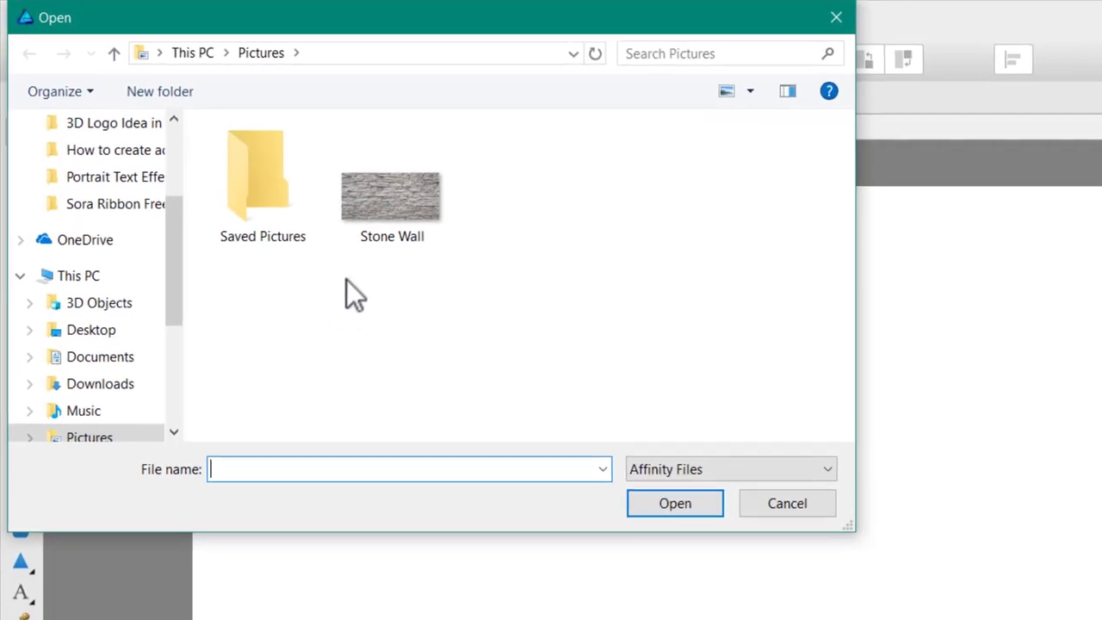
{"action": "left_click", "coordinate": [367, 191]}
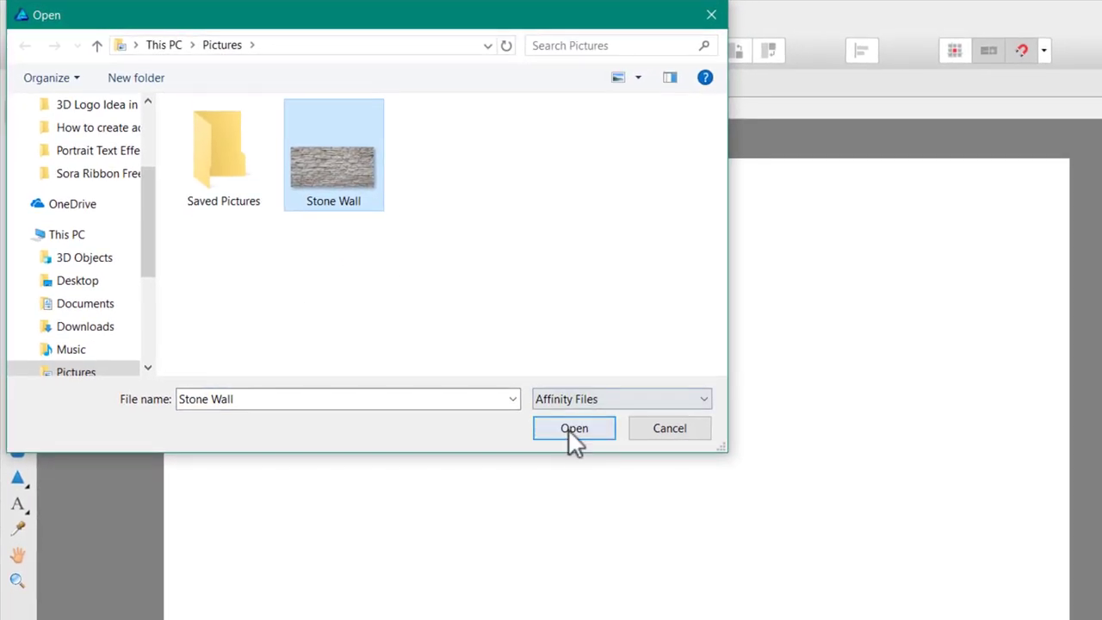
{"action": "left_click", "coordinate": [572, 429]}
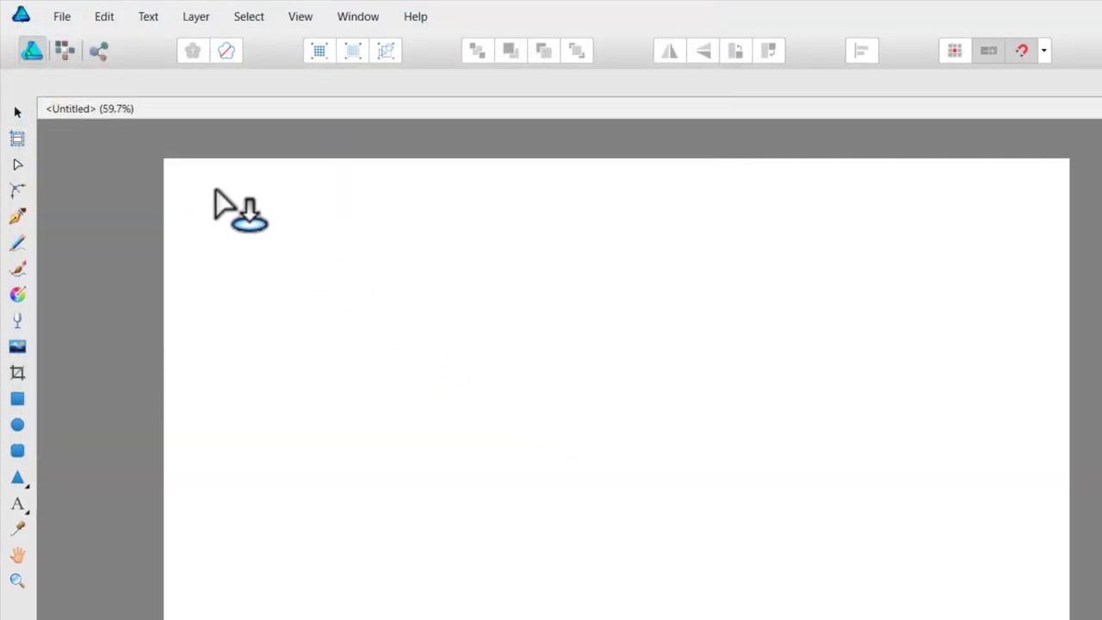
- Drag out the stone wall photo and stretch it to cover the whole page
{"action": "left_click_drag", "start_coordinate": [170, 163], "coordinate": [936, 522]}
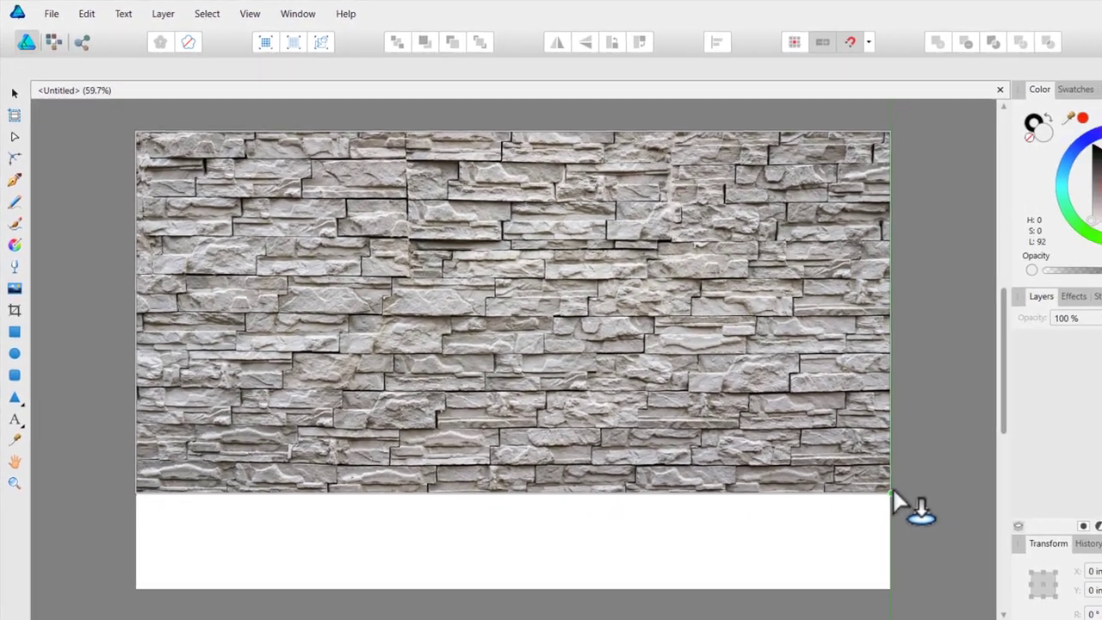
{"action": "left_click_drag", "start_coordinate": [936, 522], "coordinate": [884, 489]}
{"action": "left_click_drag", "start_coordinate": [510, 489], "coordinate": [510, 584]}
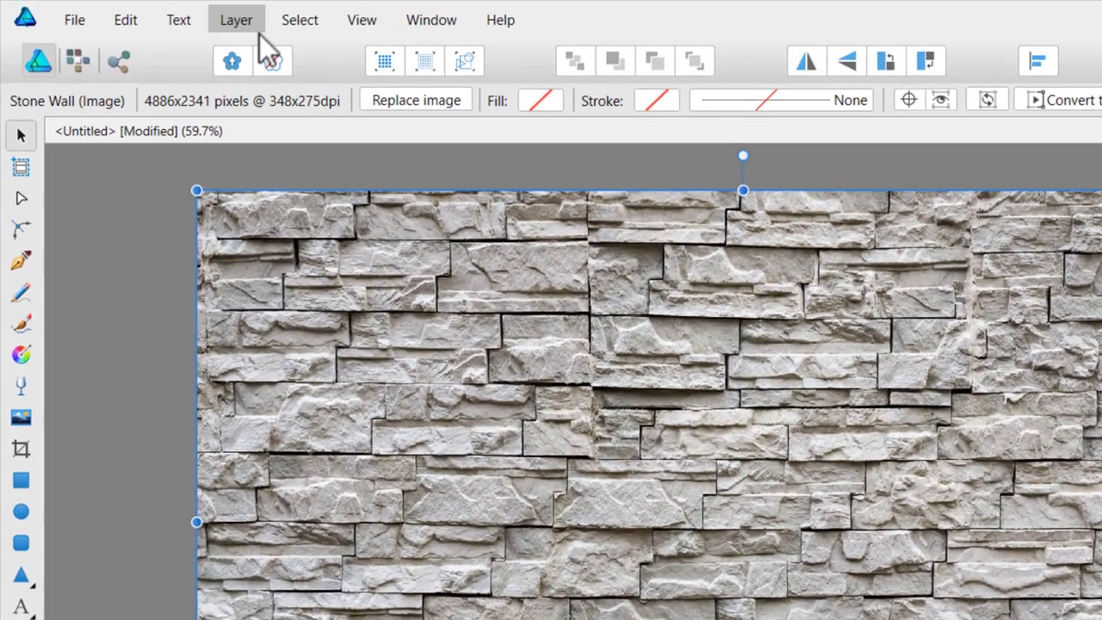
{"action": "left_click", "coordinate": [203, 18]}
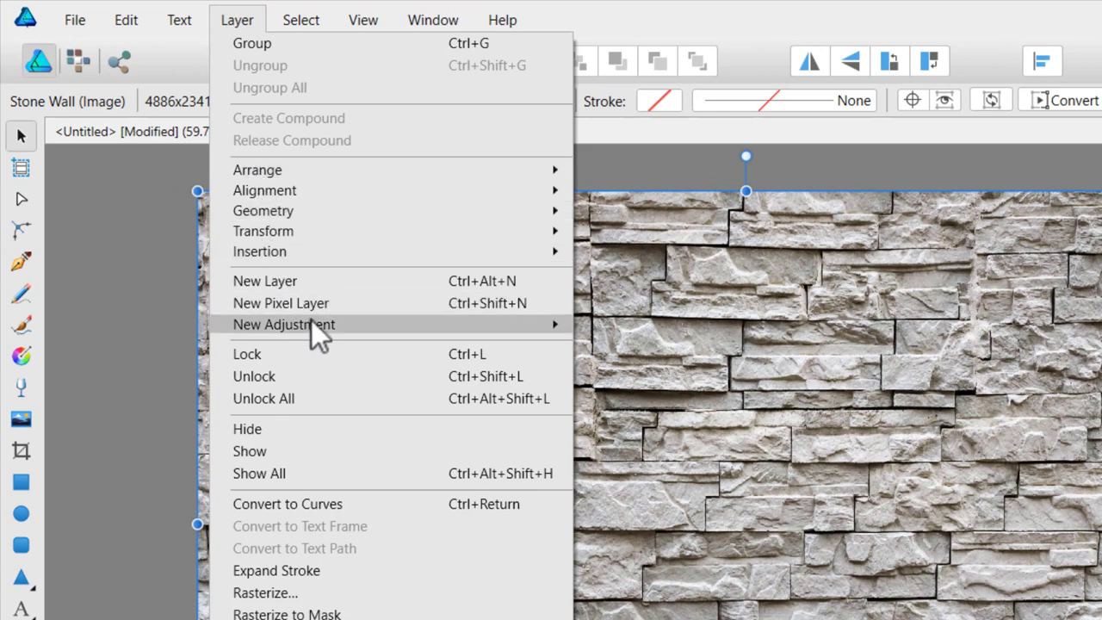
{"action": "mouse_move", "coordinate": [285, 324]}
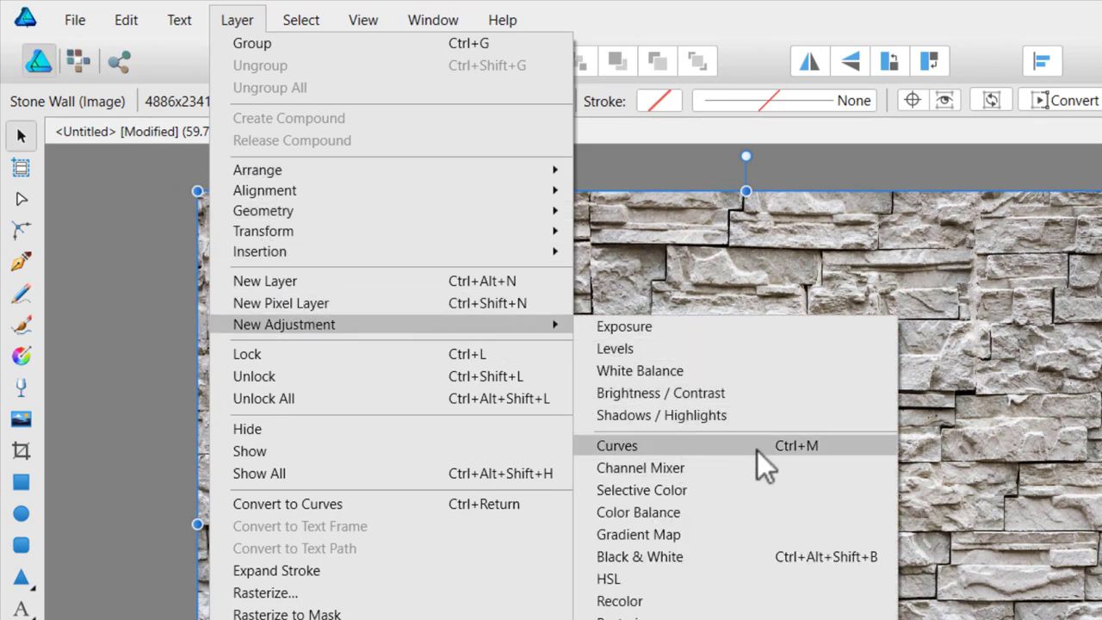
- Add a Curves adjustment with the midtones pulled down to darken the stone wall
{"action": "left_click", "coordinate": [794, 445]}
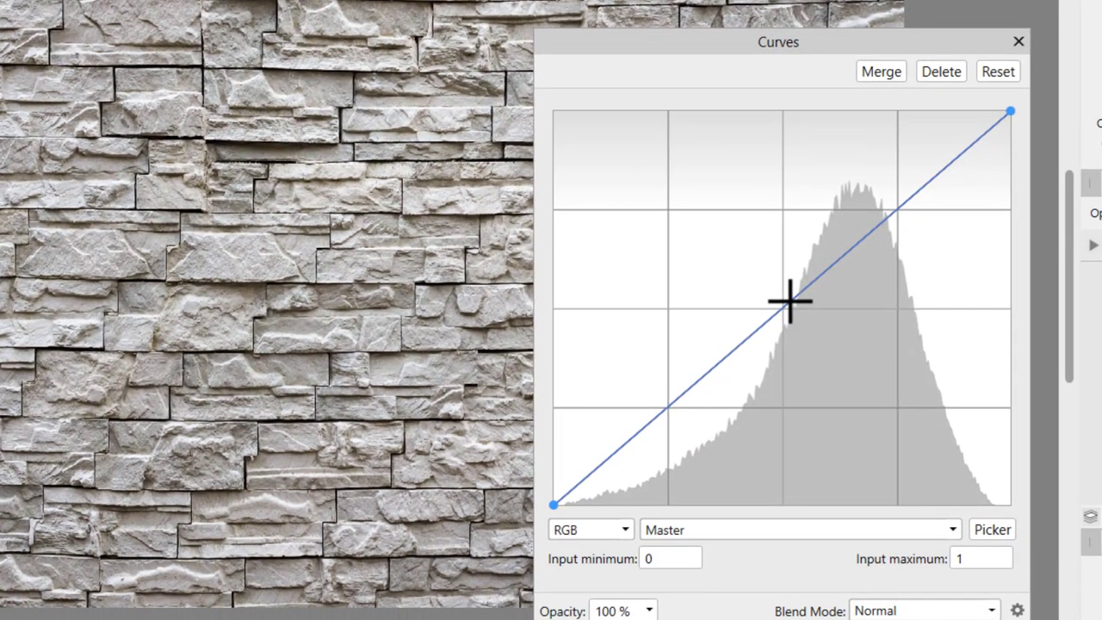
{"action": "left_click_drag", "start_coordinate": [802, 307], "coordinate": [814, 328]}
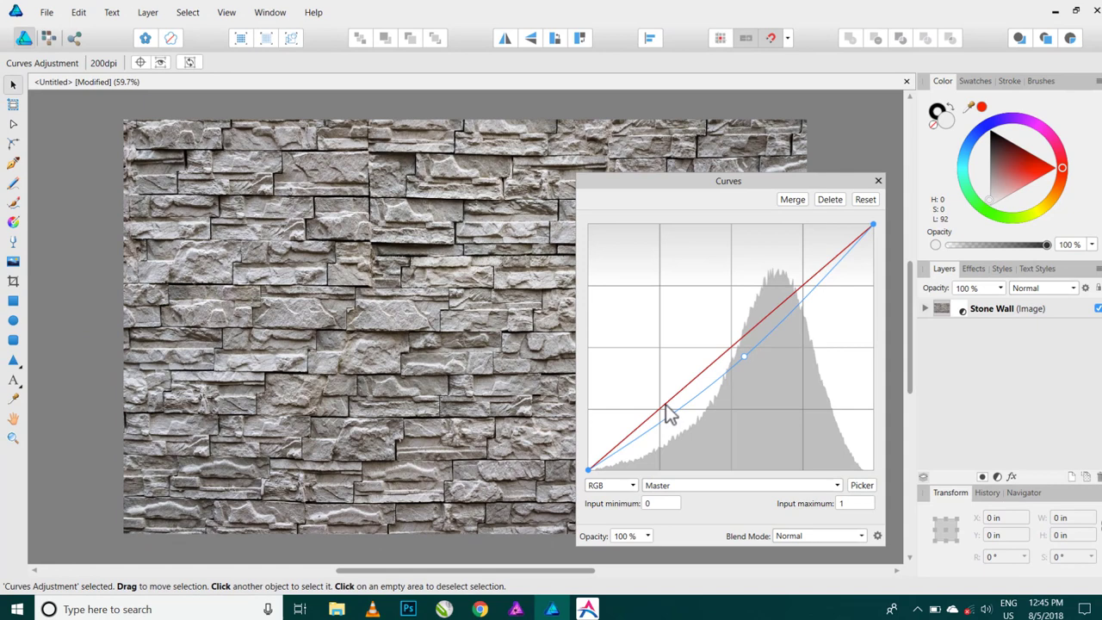
{"action": "left_click_drag", "start_coordinate": [673, 414], "coordinate": [668, 416]}
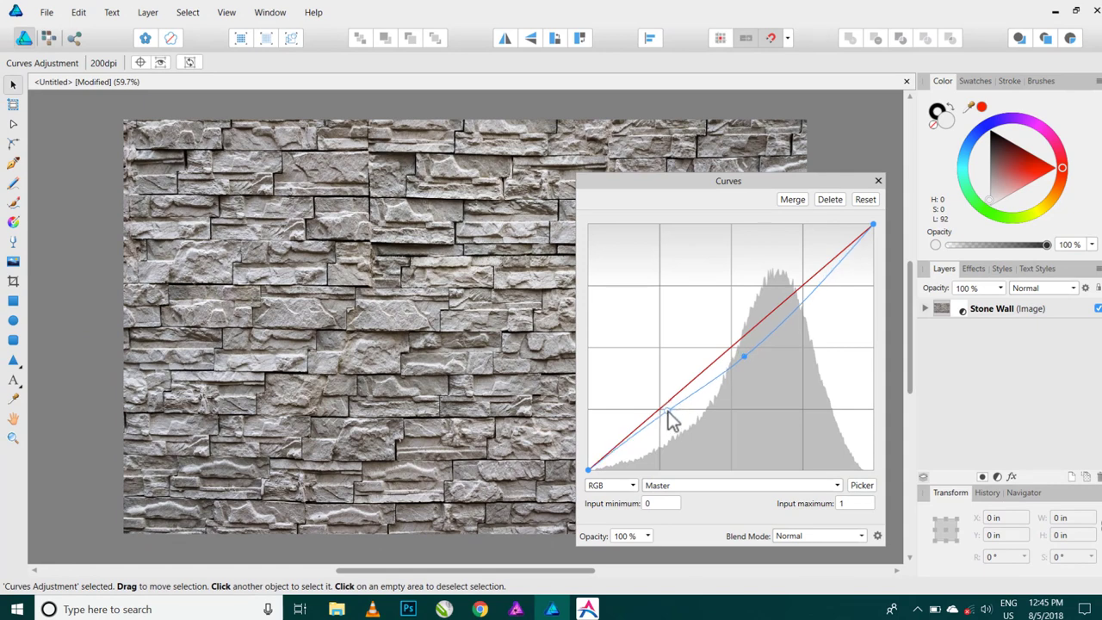
{"action": "left_click", "coordinate": [879, 183]}
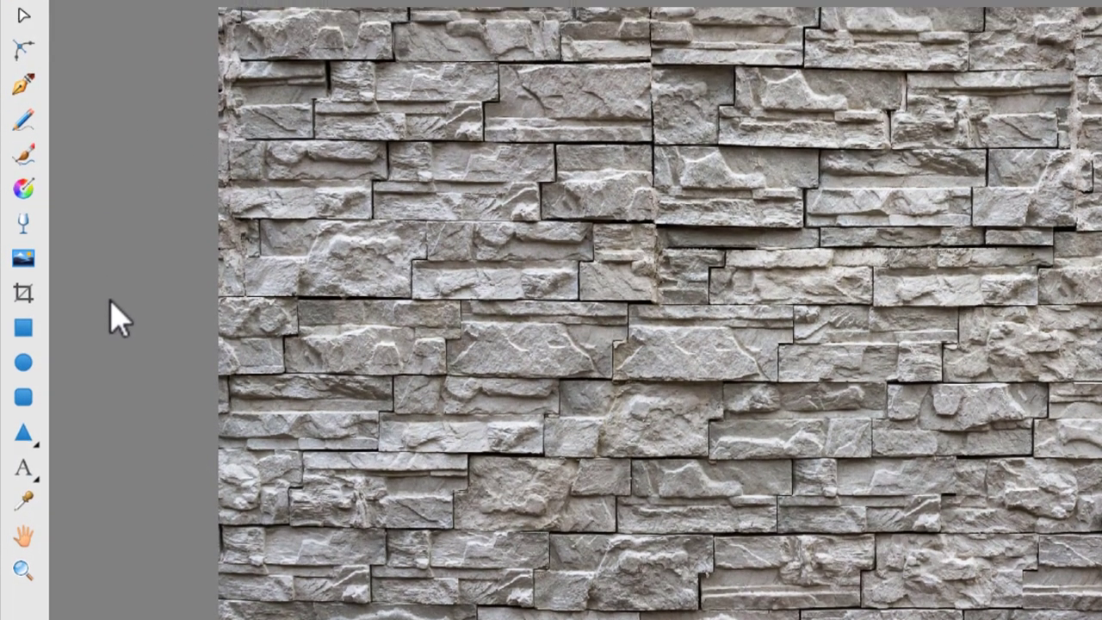
- Draw a page-sized rectangle over the wall and fill it dark red
{"action": "left_click", "coordinate": [26, 531]}
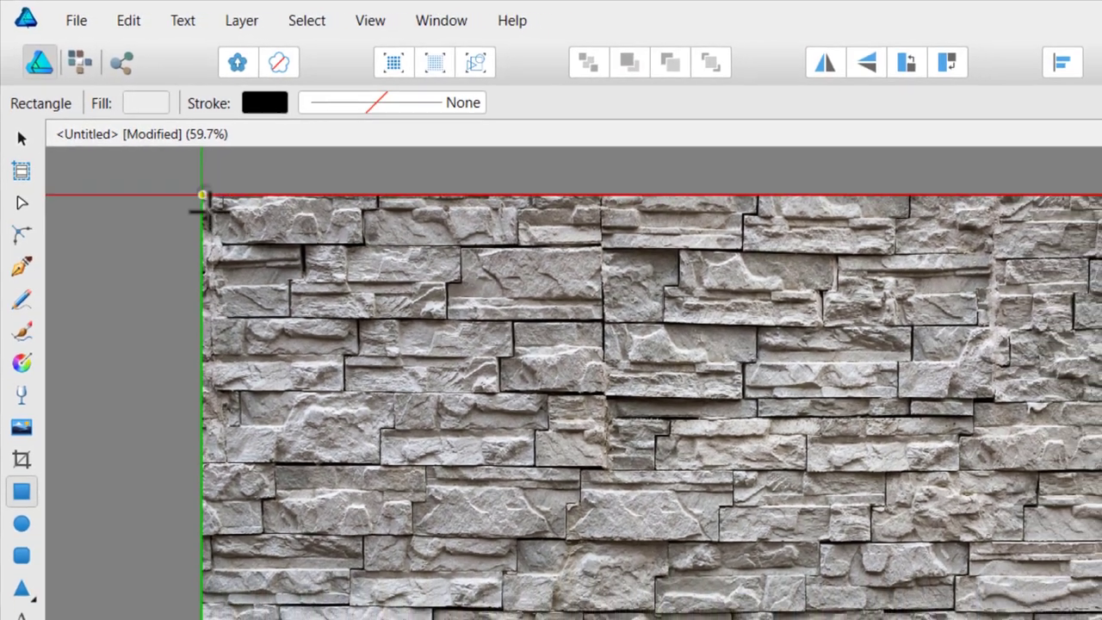
{"action": "mouse_move", "coordinate": [204, 201]}
{"action": "left_mouse_down"}
{"action": "mouse_move", "coordinate": [331, 320]}
{"action": "mouse_move", "coordinate": [817, 538]}
{"action": "mouse_move", "coordinate": [801, 531]}
{"action": "left_mouse_up"}
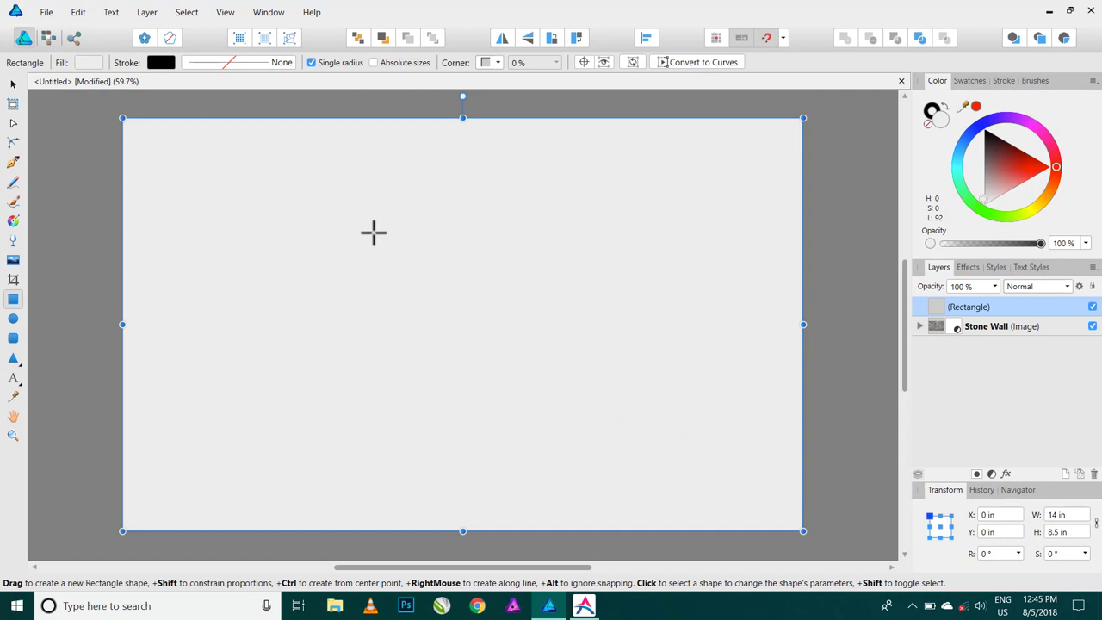
{"action": "left_click", "coordinate": [1006, 143]}
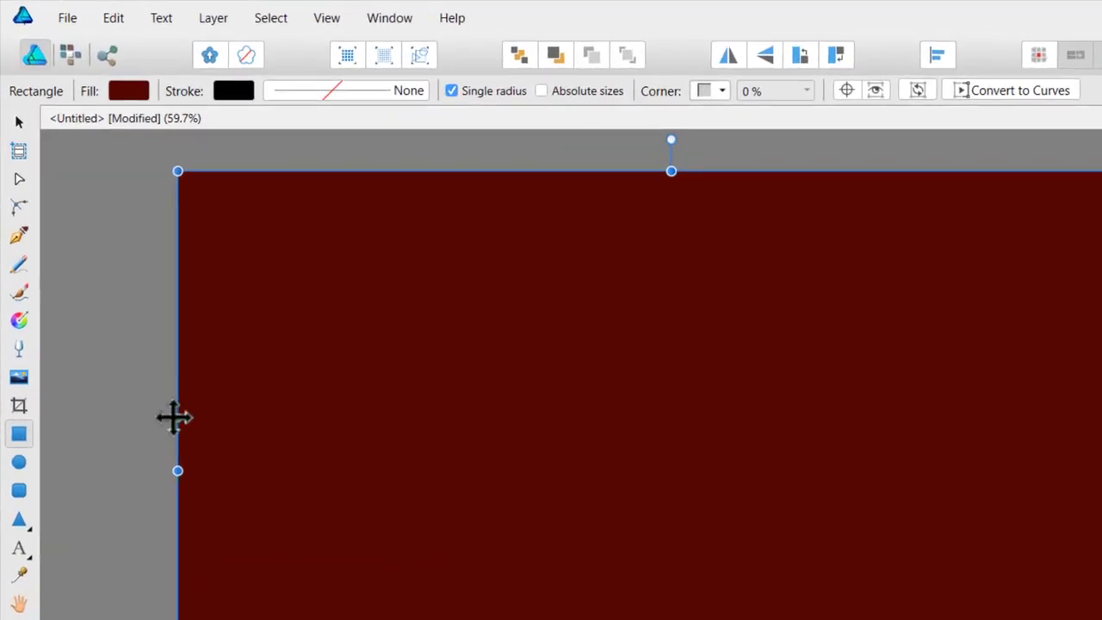
- Change the rectangle's fill to a radial gradient
{"action": "left_click", "coordinate": [20, 321]}
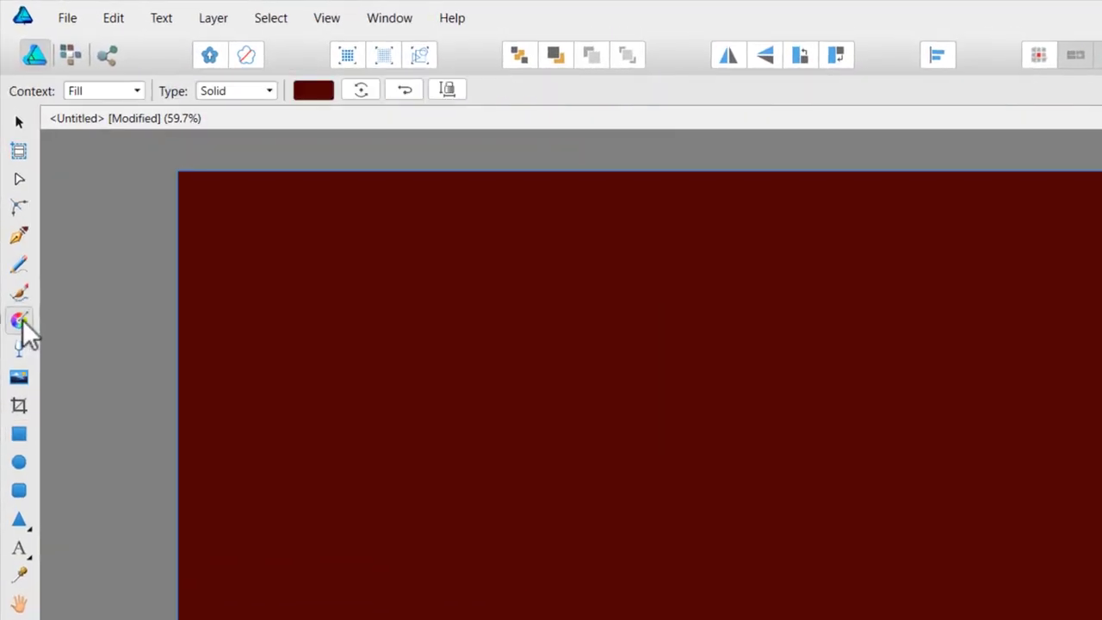
{"action": "left_click", "coordinate": [225, 89]}
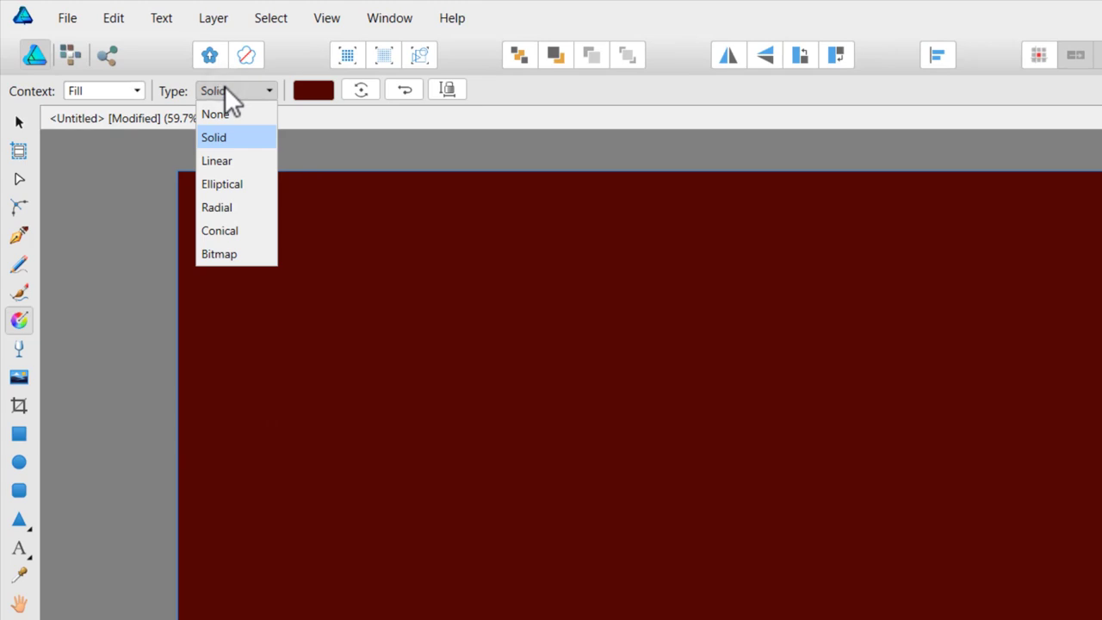
{"action": "left_click", "coordinate": [233, 207]}
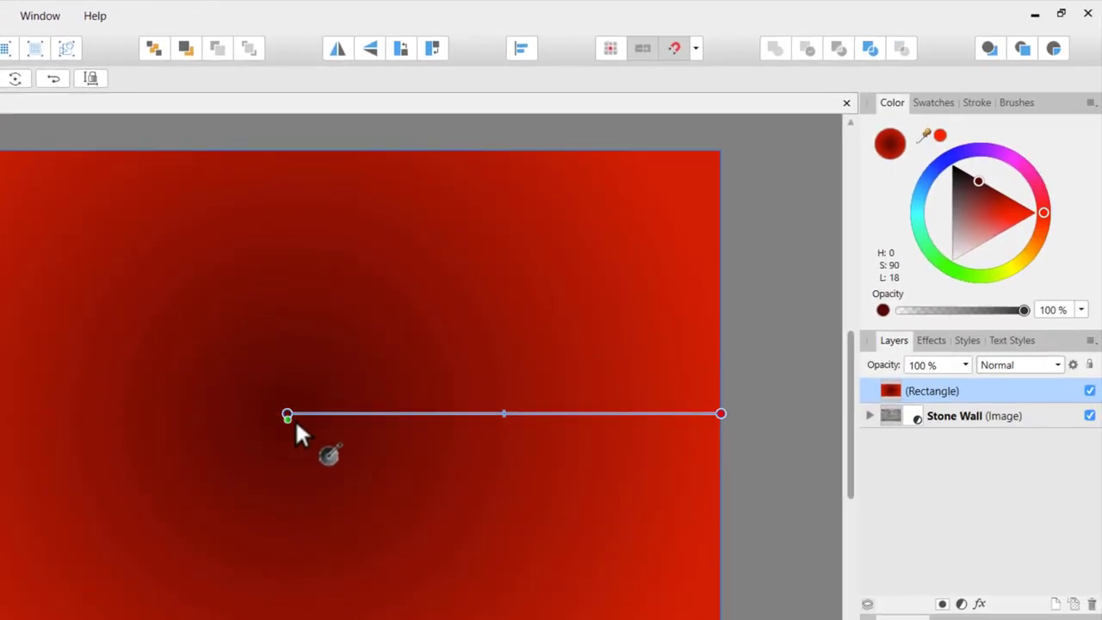
- Make the gradient bright red at the centre and near-black at about 79% opacity at the edge
{"action": "left_click", "coordinate": [288, 414]}
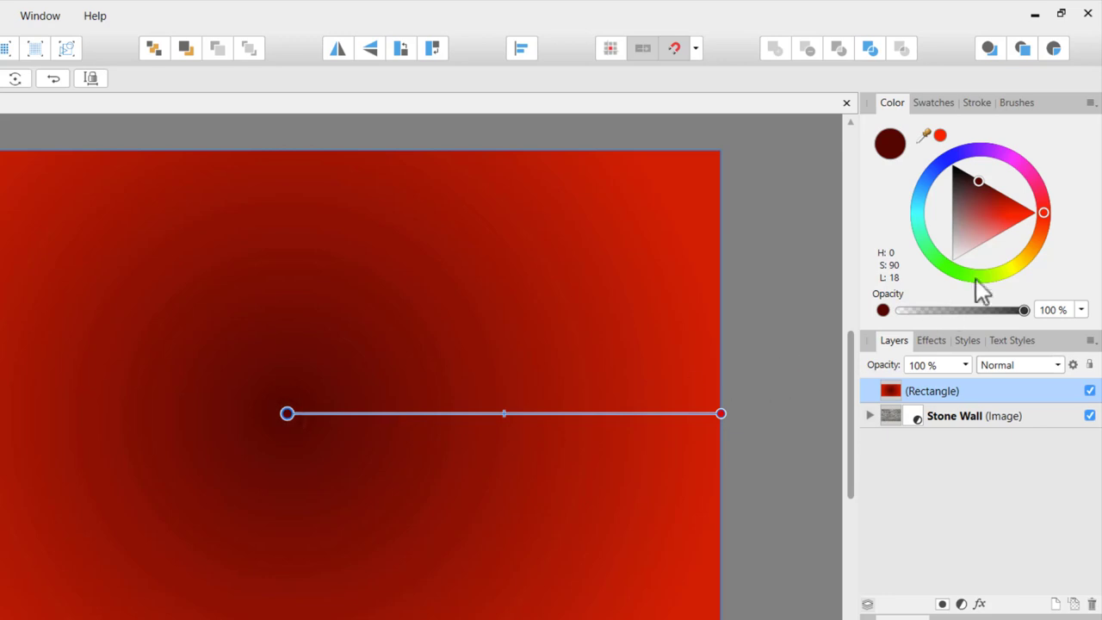
{"action": "left_click_drag", "start_coordinate": [980, 182], "coordinate": [1041, 216]}
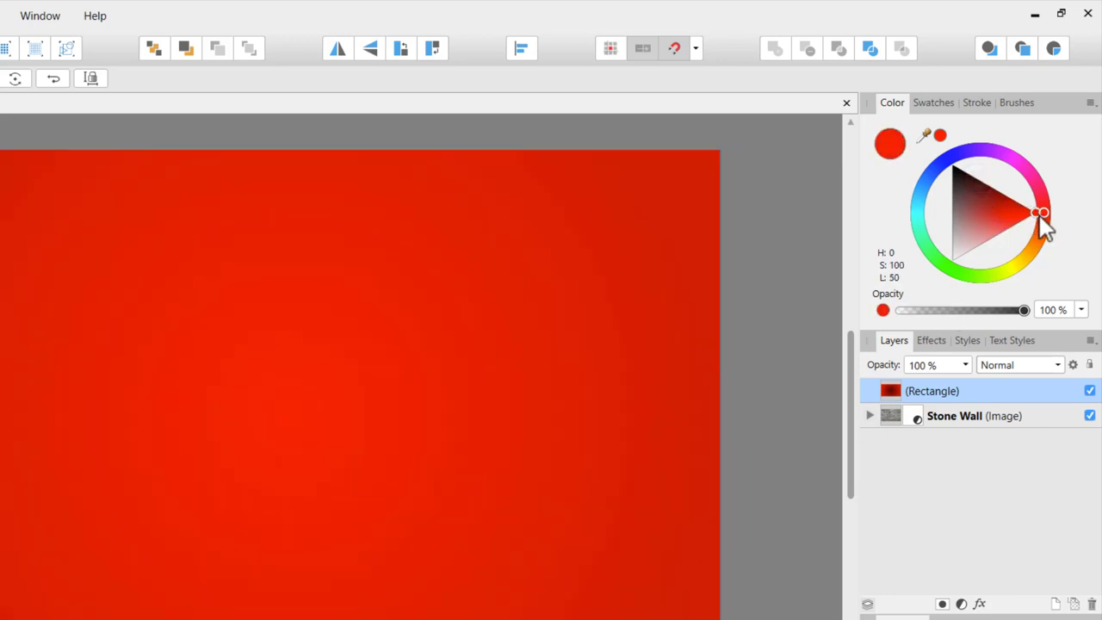
{"action": "left_click", "coordinate": [720, 413]}
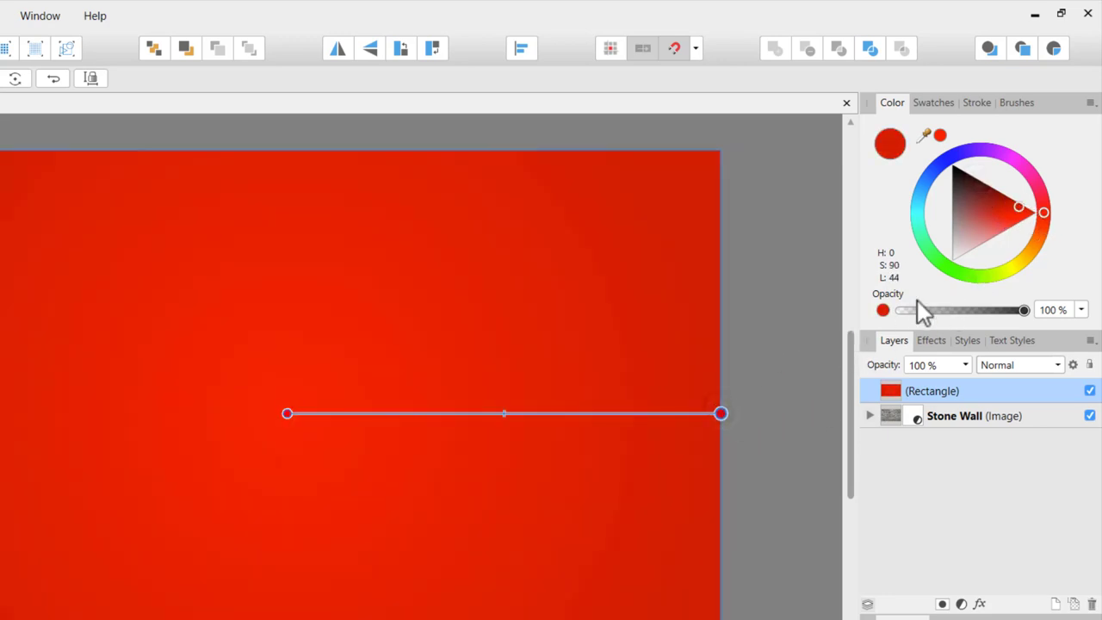
{"action": "left_click_drag", "start_coordinate": [1024, 215], "coordinate": [958, 164]}
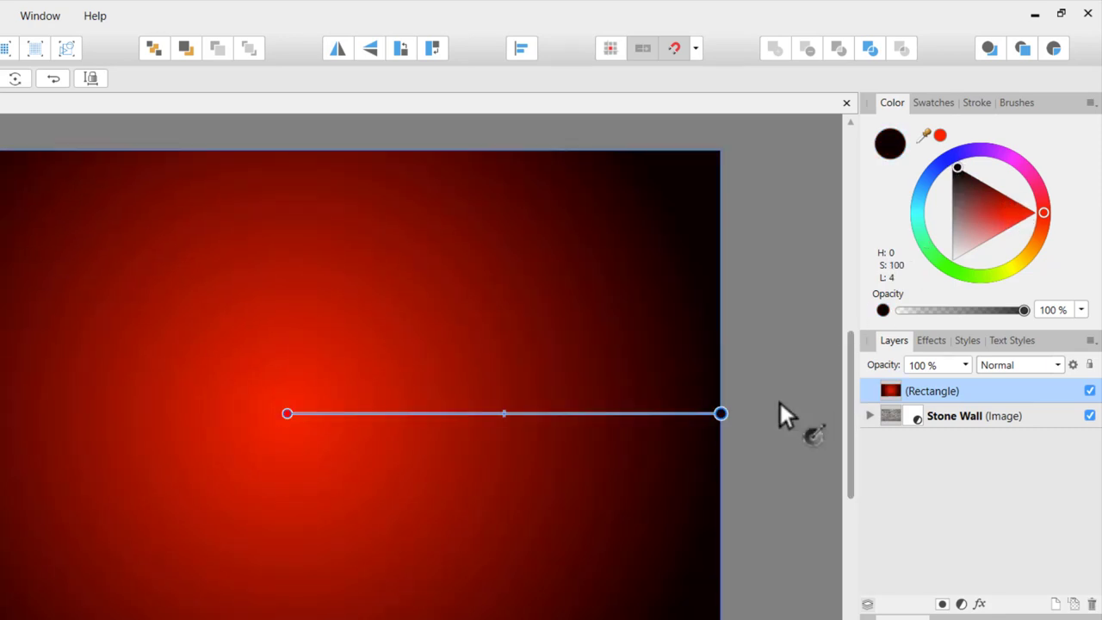
{"action": "left_click_drag", "start_coordinate": [717, 412], "coordinate": [702, 414]}
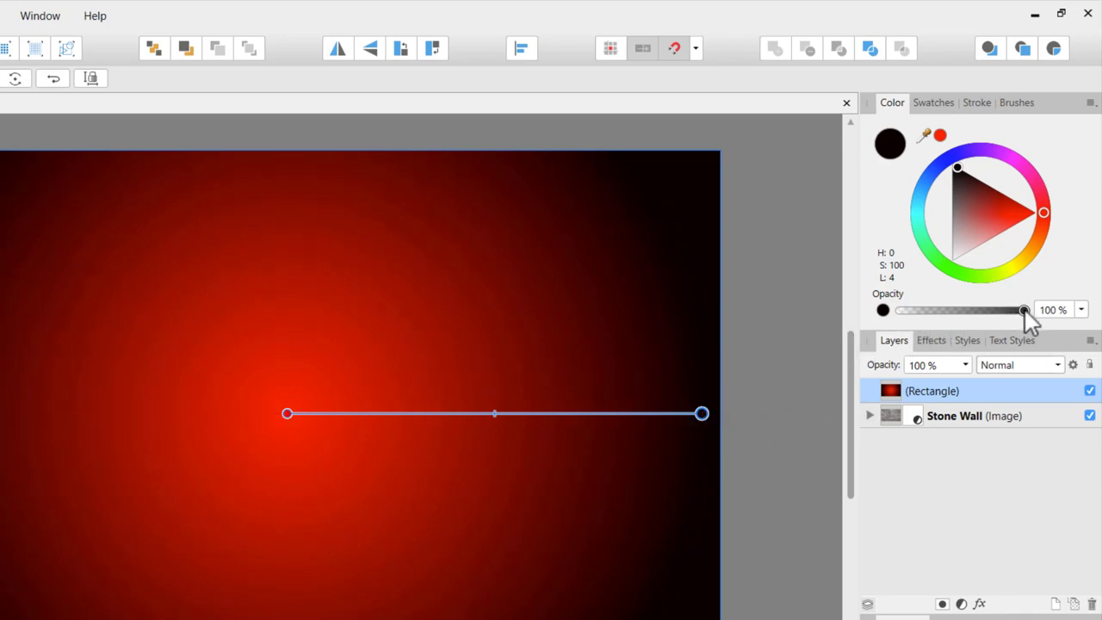
{"action": "left_click_drag", "start_coordinate": [1025, 311], "coordinate": [1002, 312]}
- Give the gradient rectangle Darken blending and set the outer stop to 80% opacity, moved inward
{"action": "left_click", "coordinate": [291, 413]}
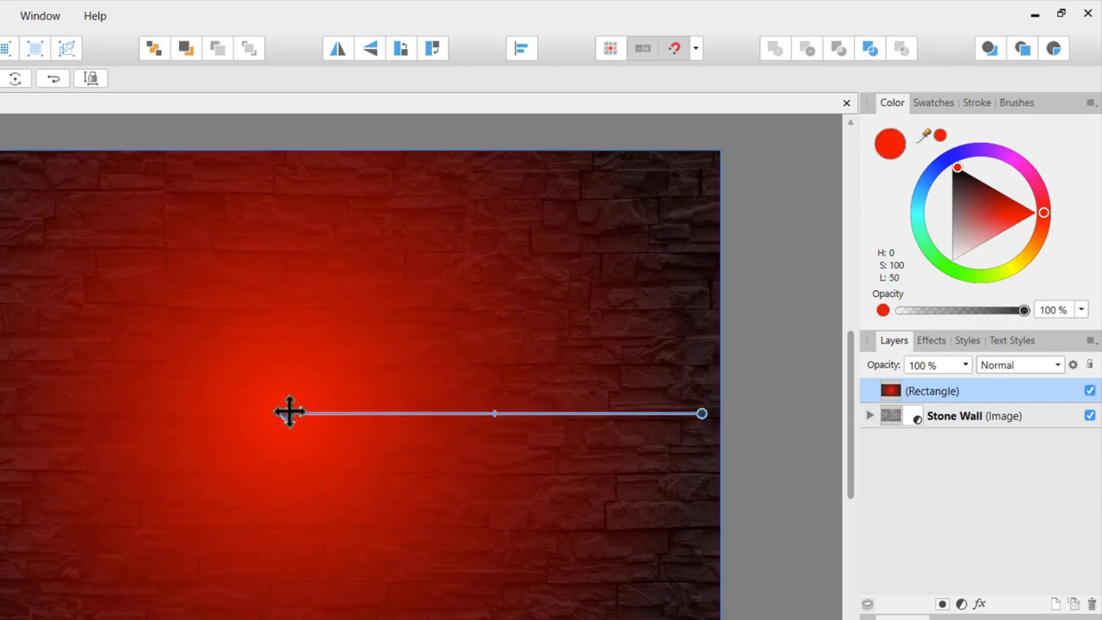
{"action": "left_click", "coordinate": [1036, 369]}
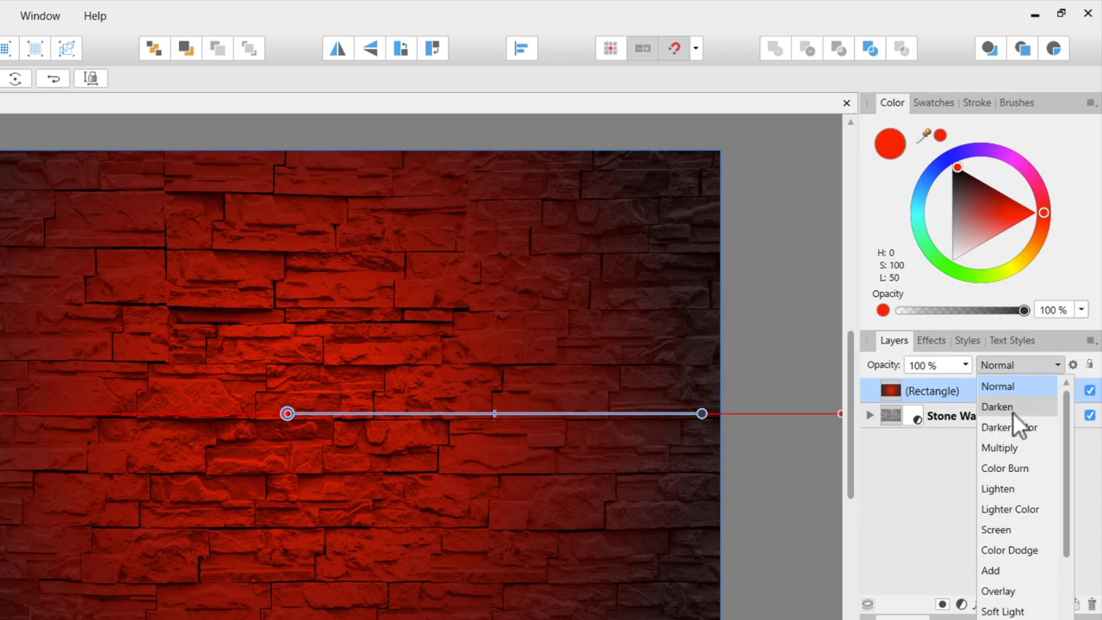
{"action": "left_click", "coordinate": [1013, 412]}
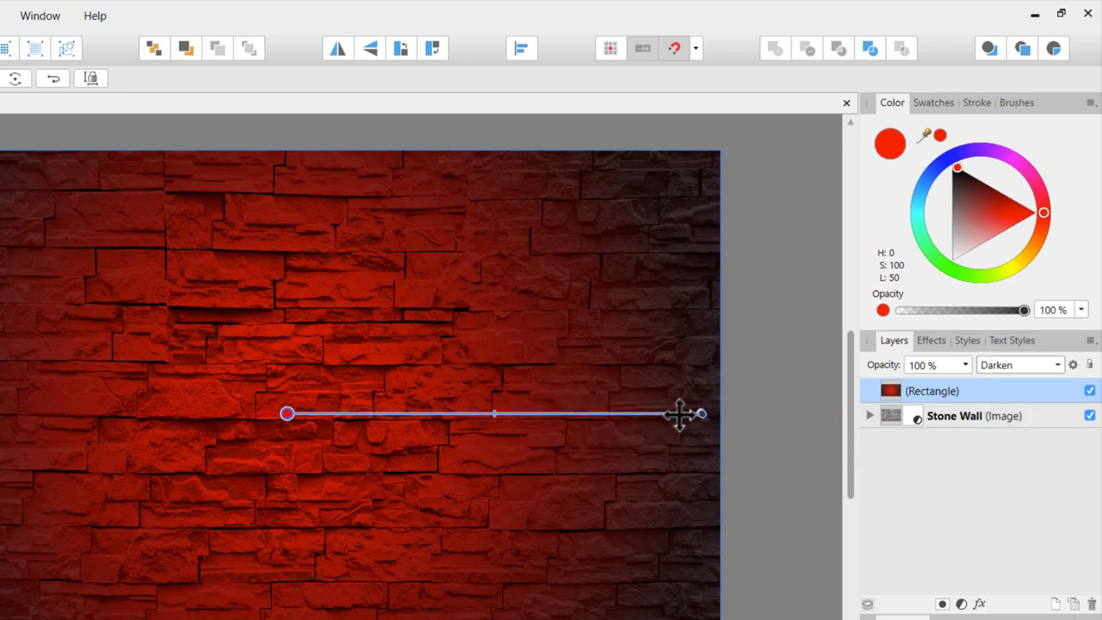
{"action": "left_click_drag", "start_coordinate": [702, 413], "coordinate": [652, 414]}
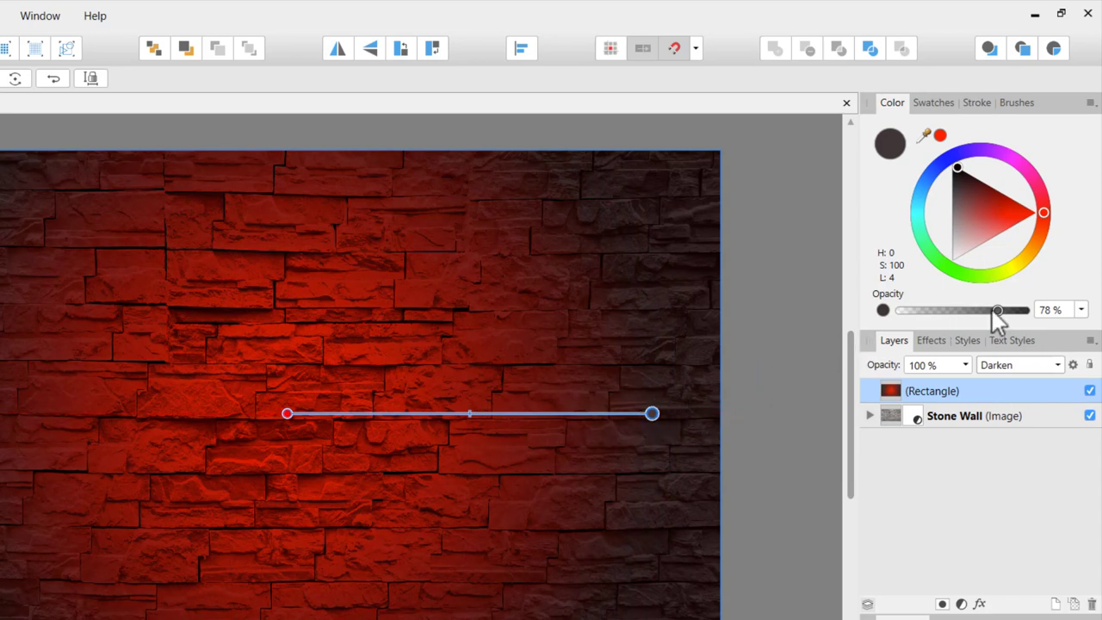
{"action": "left_click_drag", "start_coordinate": [995, 311], "coordinate": [1004, 311]}
- Shorten the gradient, deepen the red centre and raise the dark edge to 86% opacity
{"action": "left_click_drag", "start_coordinate": [655, 415], "coordinate": [633, 415]}
{"action": "left_click_drag", "start_coordinate": [629, 413], "coordinate": [602, 413]}
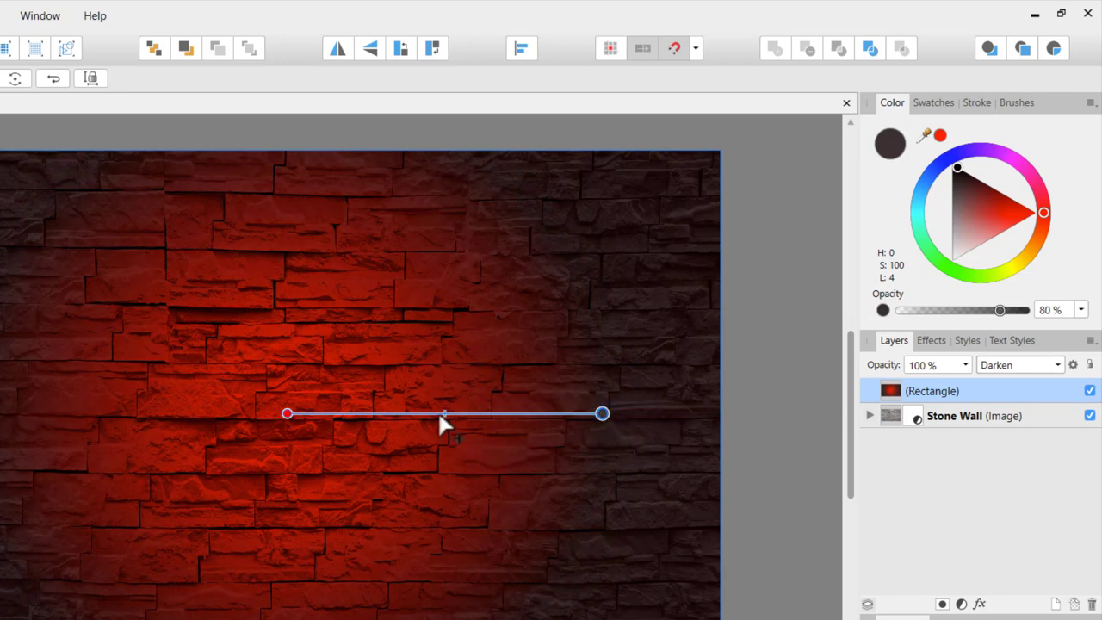
{"action": "left_click", "coordinate": [288, 413]}
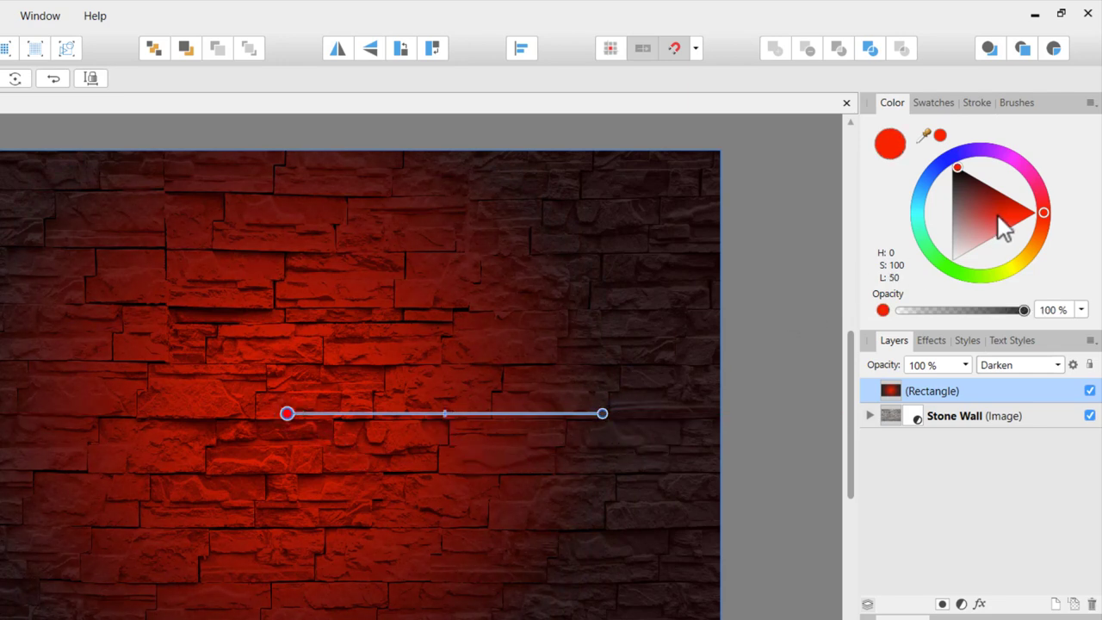
{"action": "mouse_move", "coordinate": [1033, 214]}
{"action": "left_mouse_down"}
{"action": "mouse_move", "coordinate": [1009, 197]}
{"action": "mouse_move", "coordinate": [1040, 212]}
{"action": "left_mouse_up"}
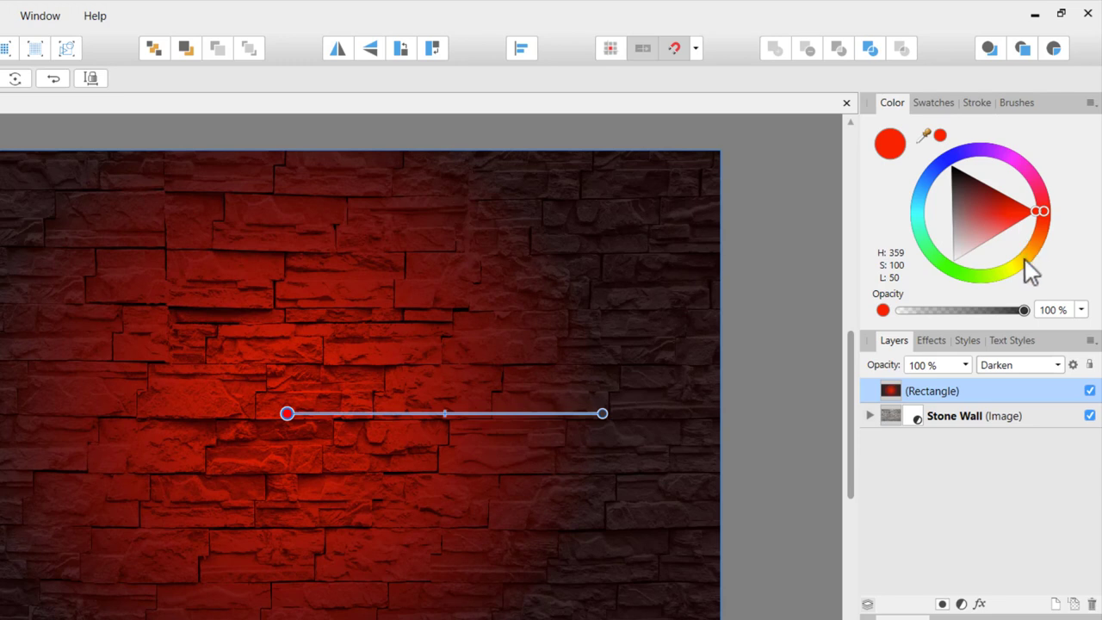
{"action": "left_click", "coordinate": [603, 414]}
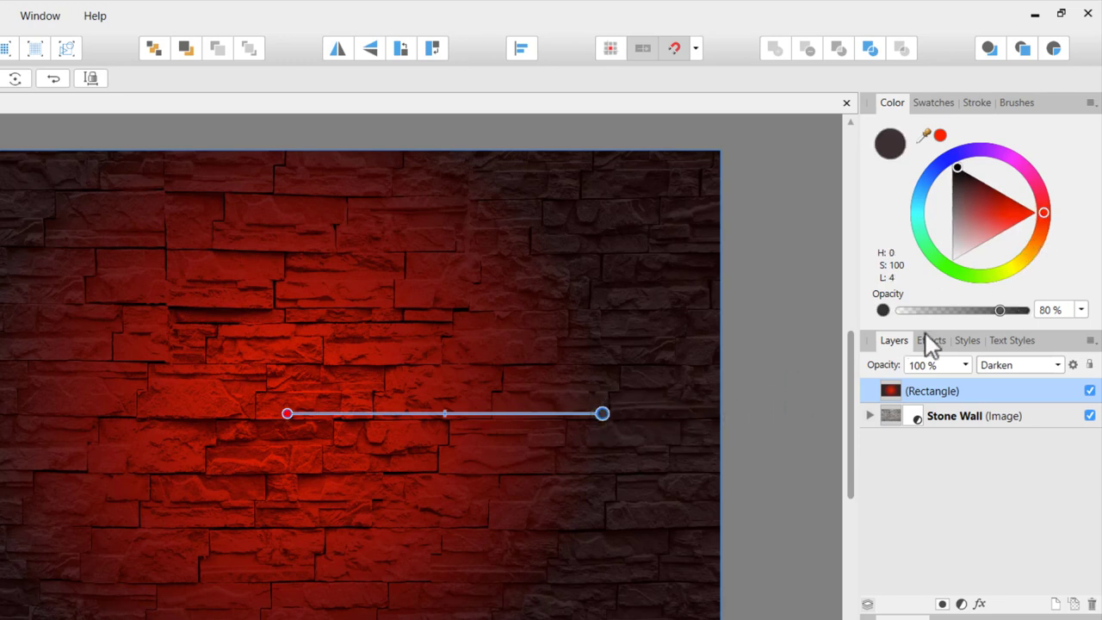
{"action": "left_click_drag", "start_coordinate": [1003, 312], "coordinate": [1015, 313]}
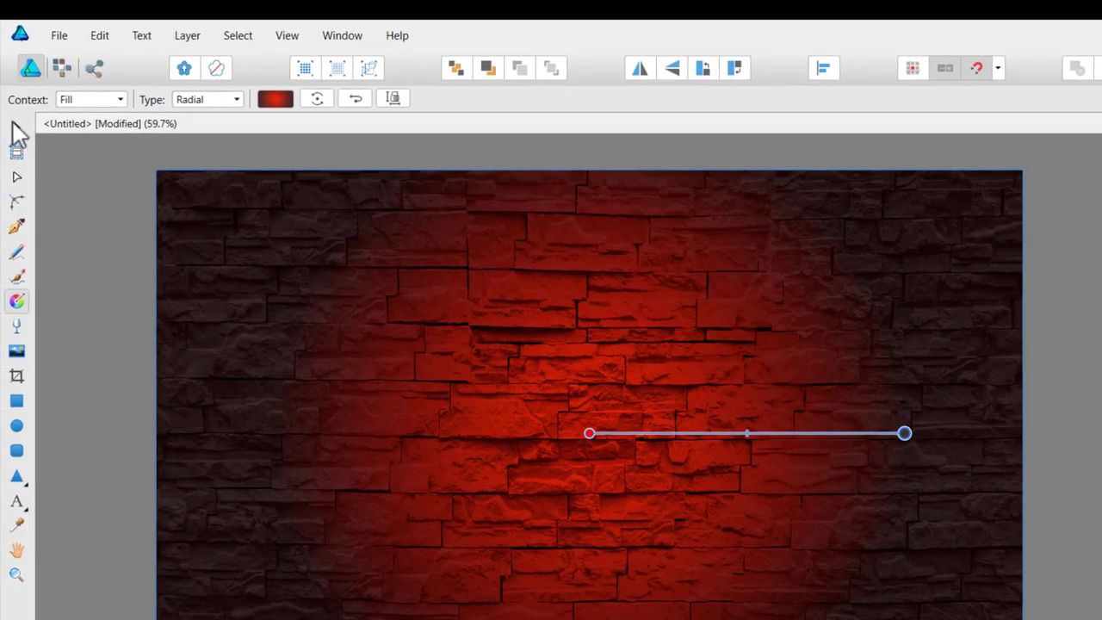
- Add 24 pt artistic text 'NEON' on the wall and enlarge it
{"action": "left_click", "coordinate": [17, 126]}
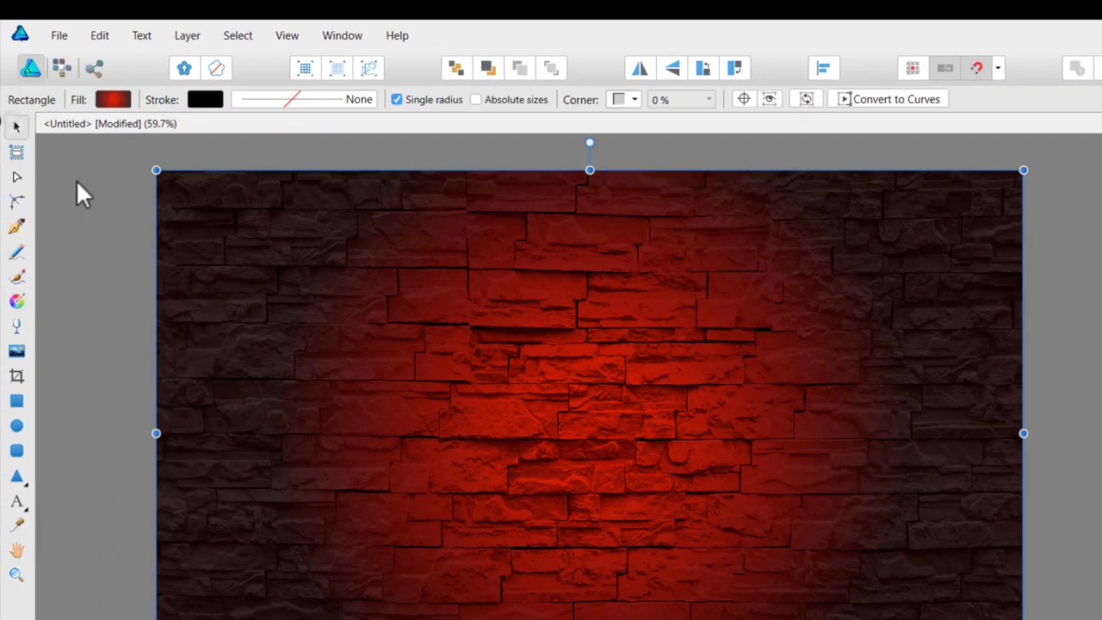
{"action": "left_click", "coordinate": [94, 215]}
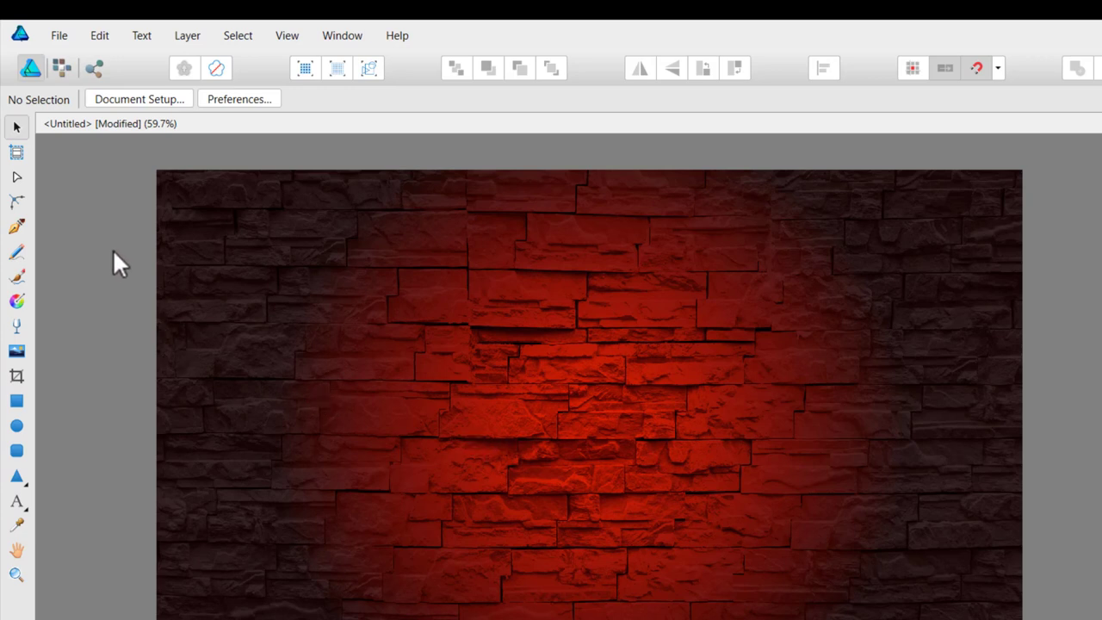
{"action": "left_click", "coordinate": [18, 503]}
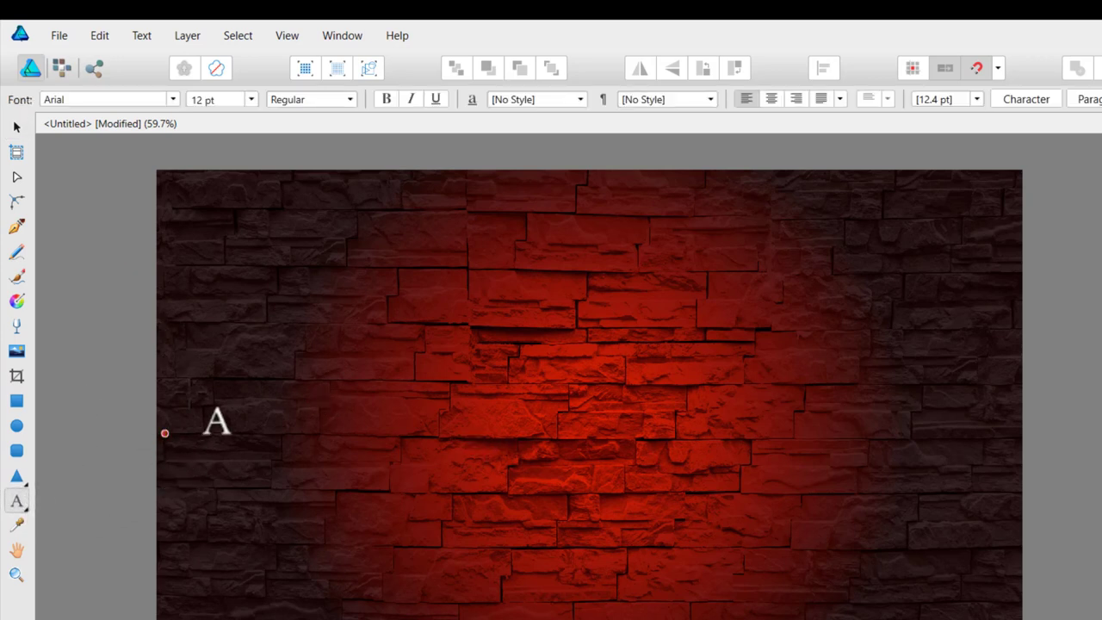
{"action": "left_click", "coordinate": [251, 99]}
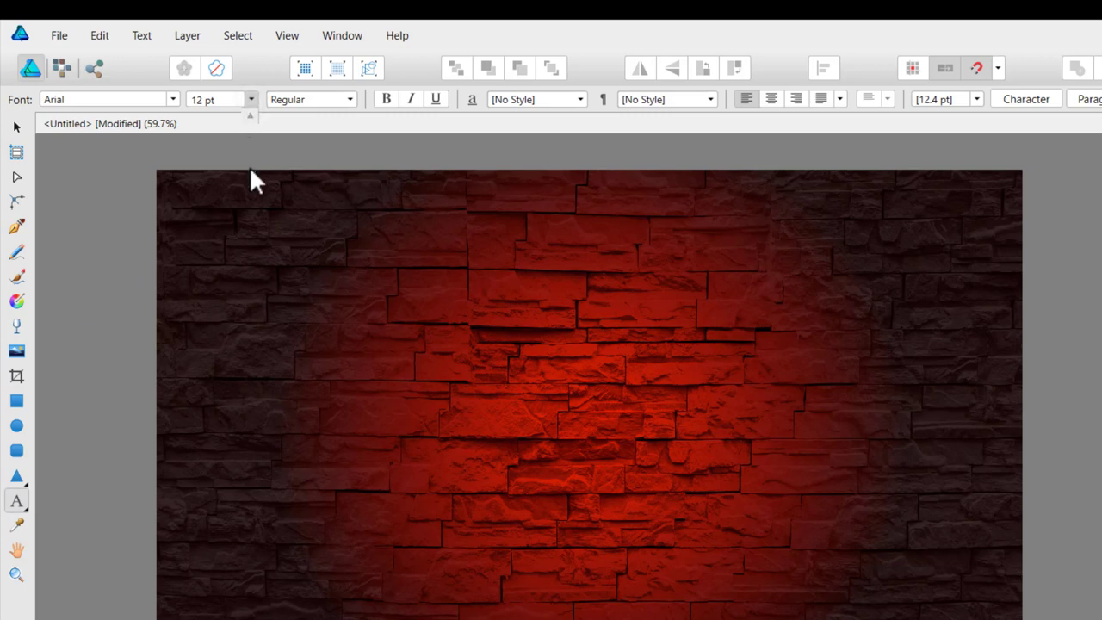
{"action": "left_click", "coordinate": [228, 99]}
{"action": "left_click", "coordinate": [251, 99]}
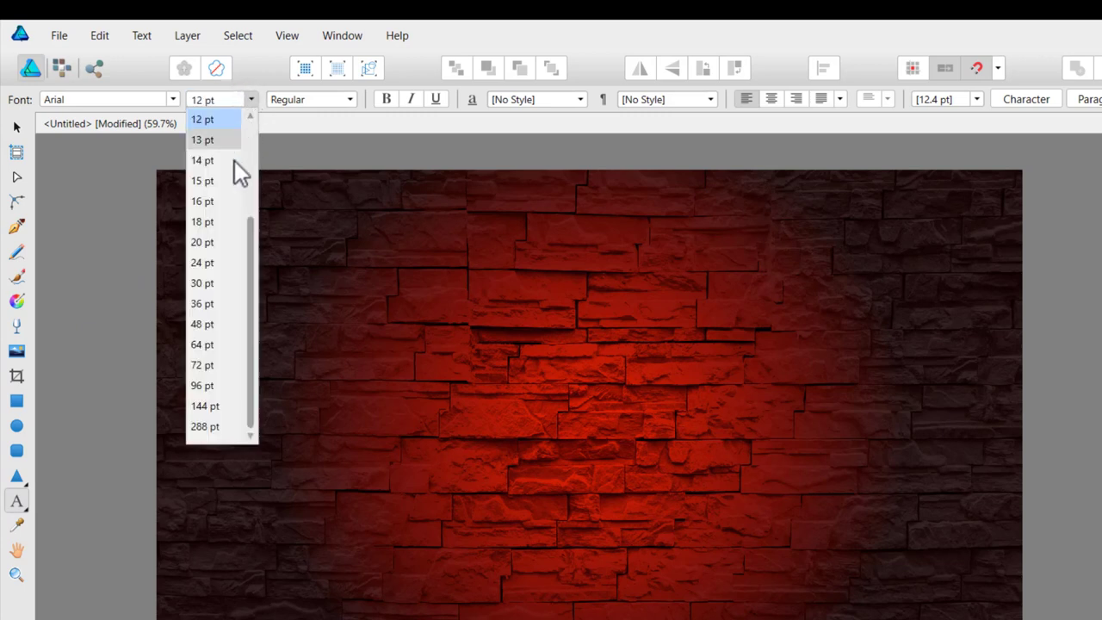
{"action": "left_click", "coordinate": [214, 261]}
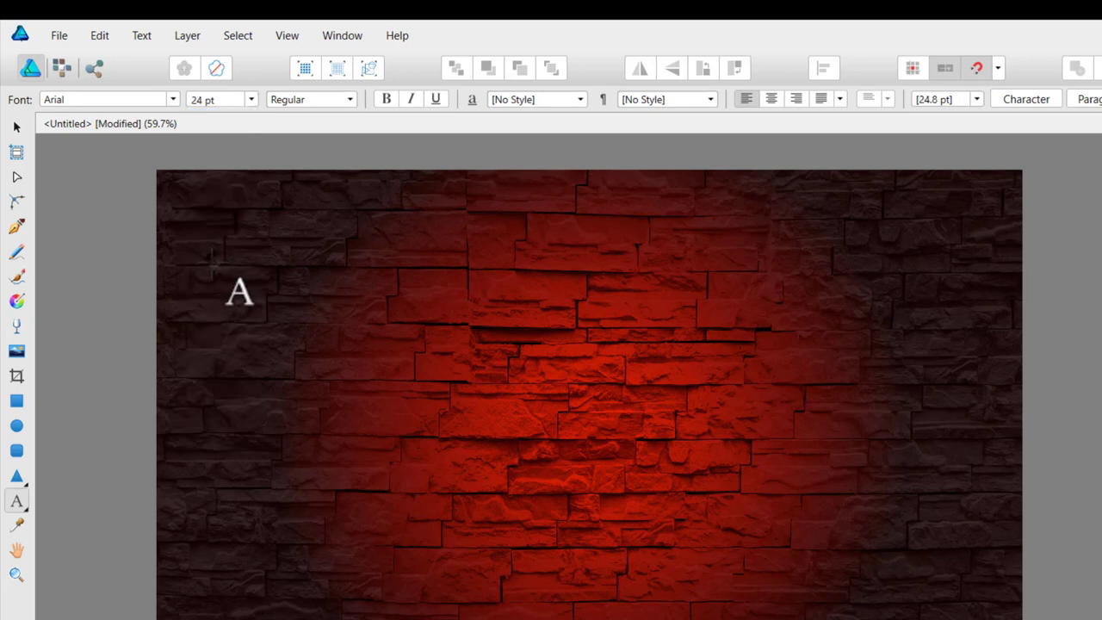
{"action": "mouse_move", "coordinate": [407, 369]}
{"action": "left_mouse_down"}
{"action": "mouse_move", "coordinate": [450, 419]}
{"action": "mouse_move", "coordinate": [477, 426]}
{"action": "left_mouse_up"}
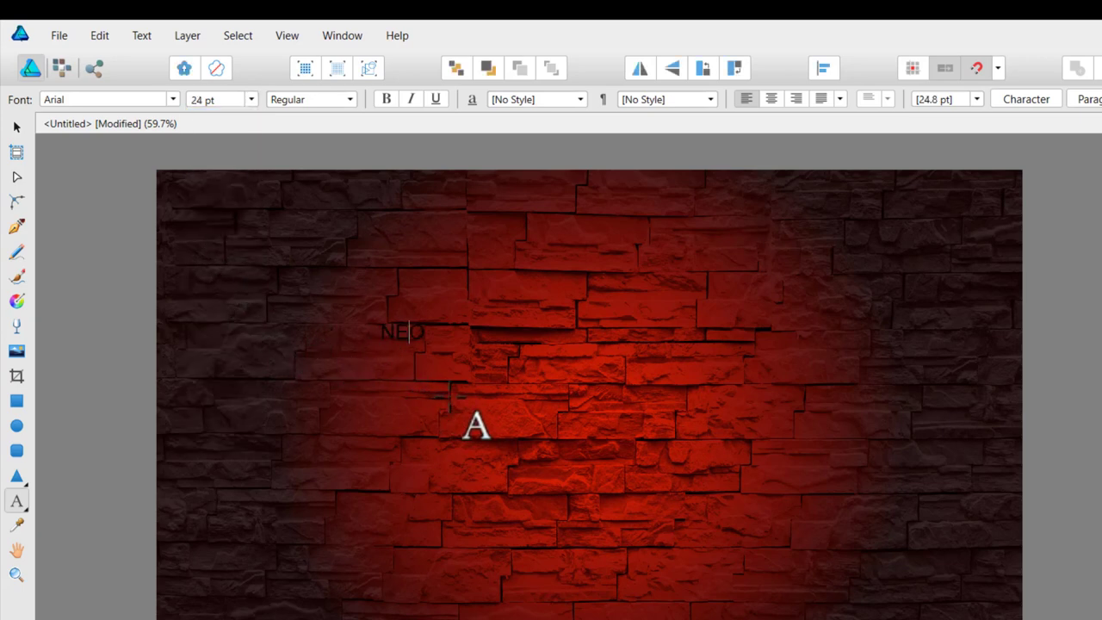
{"action": "key", "text": "Escape"}
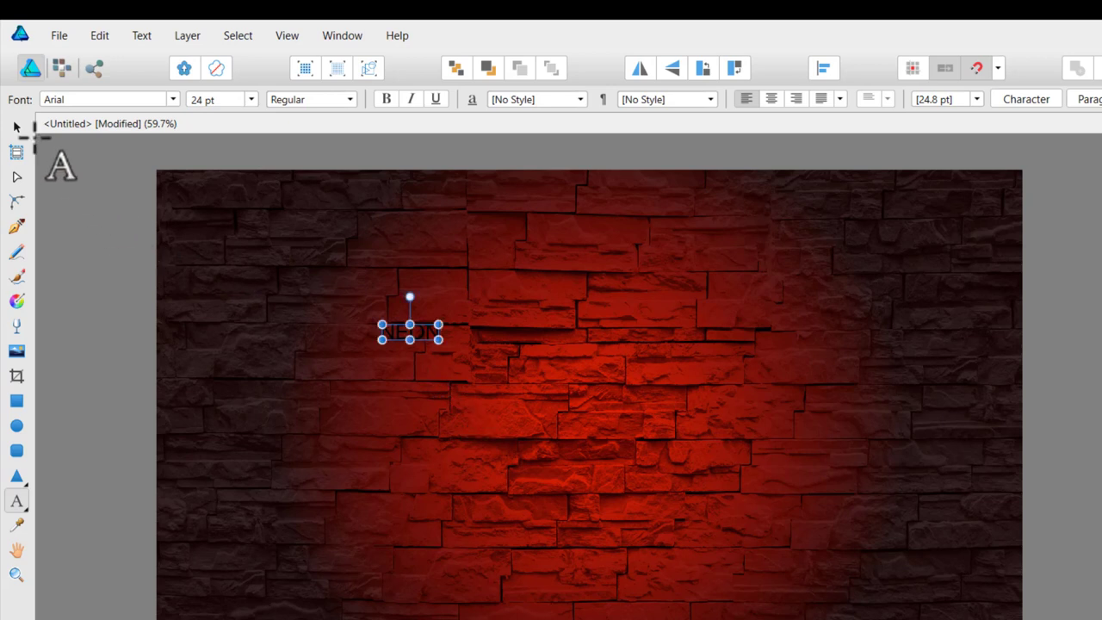
{"action": "mouse_move", "coordinate": [438, 339]}
{"action": "left_mouse_down"}
{"action": "mouse_move", "coordinate": [652, 448]}
{"action": "mouse_move", "coordinate": [751, 475]}
{"action": "mouse_move", "coordinate": [758, 489]}
{"action": "left_mouse_up"}
- Set NEON in Existence Light, move it higher and enlarge it to about 200.7 pt
{"action": "left_click", "coordinate": [163, 99]}
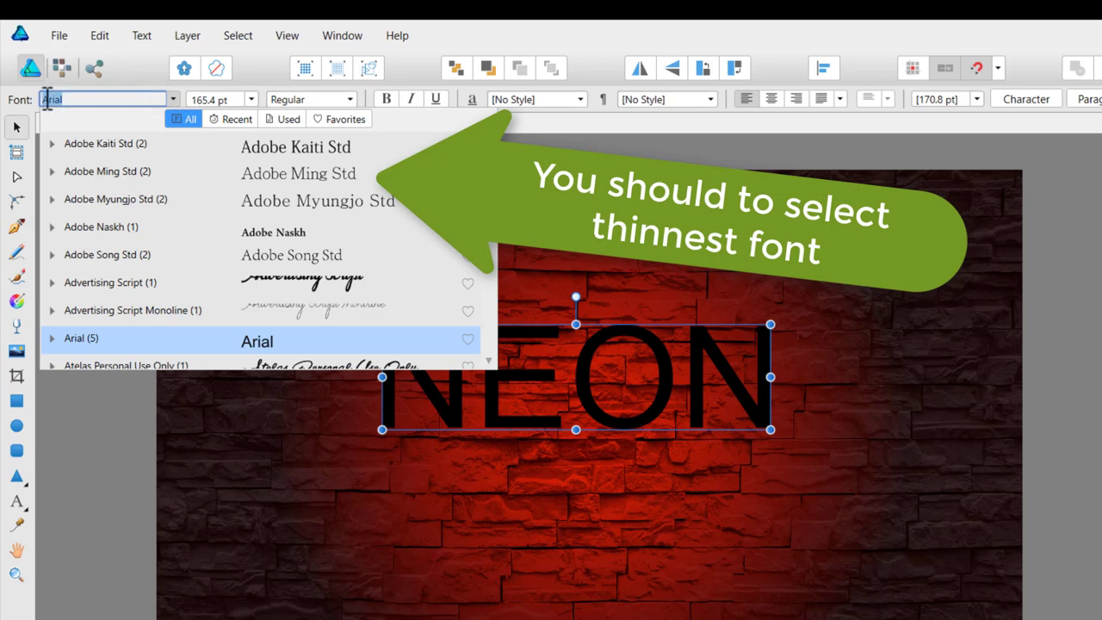
{"action": "type", "text": "EX"}
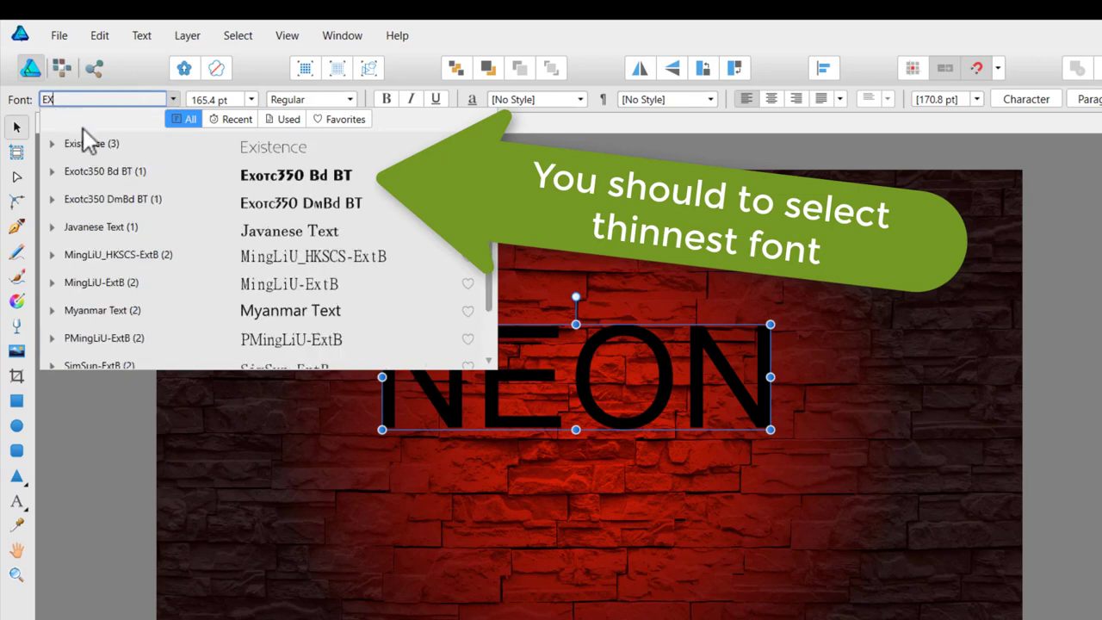
{"action": "type", "text": "IS"}
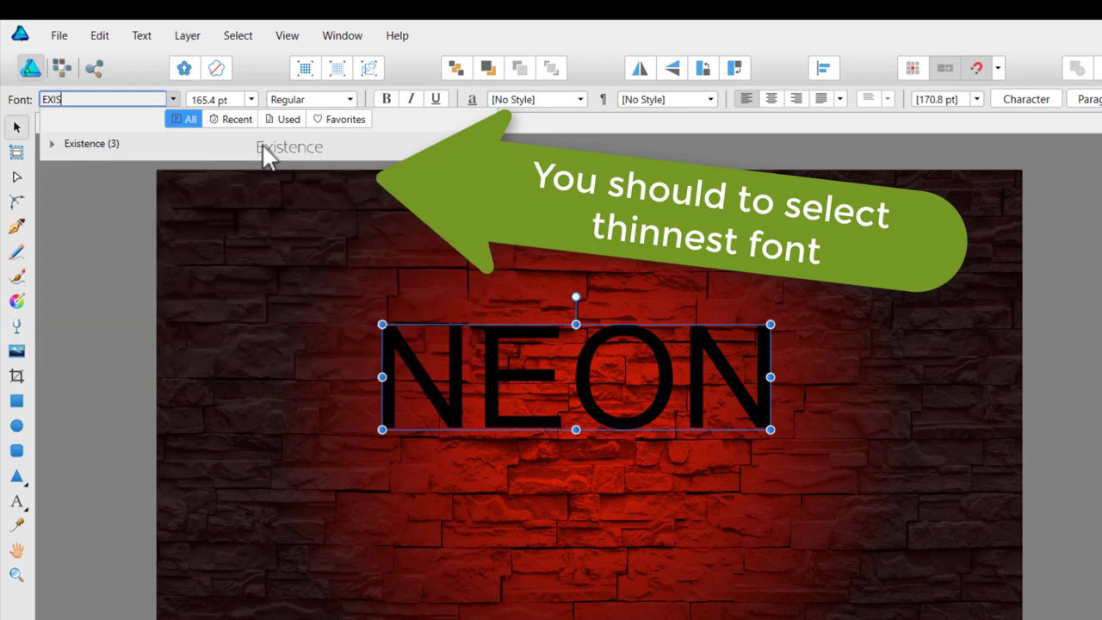
{"action": "left_click", "coordinate": [277, 153]}
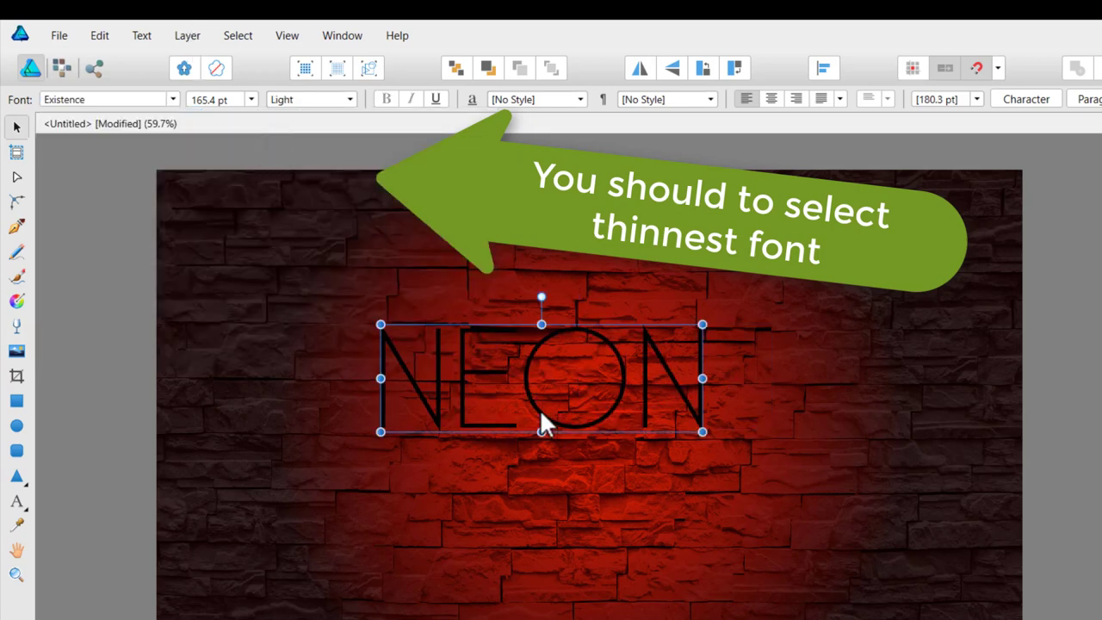
{"action": "left_click_drag", "start_coordinate": [541, 422], "coordinate": [543, 350]}
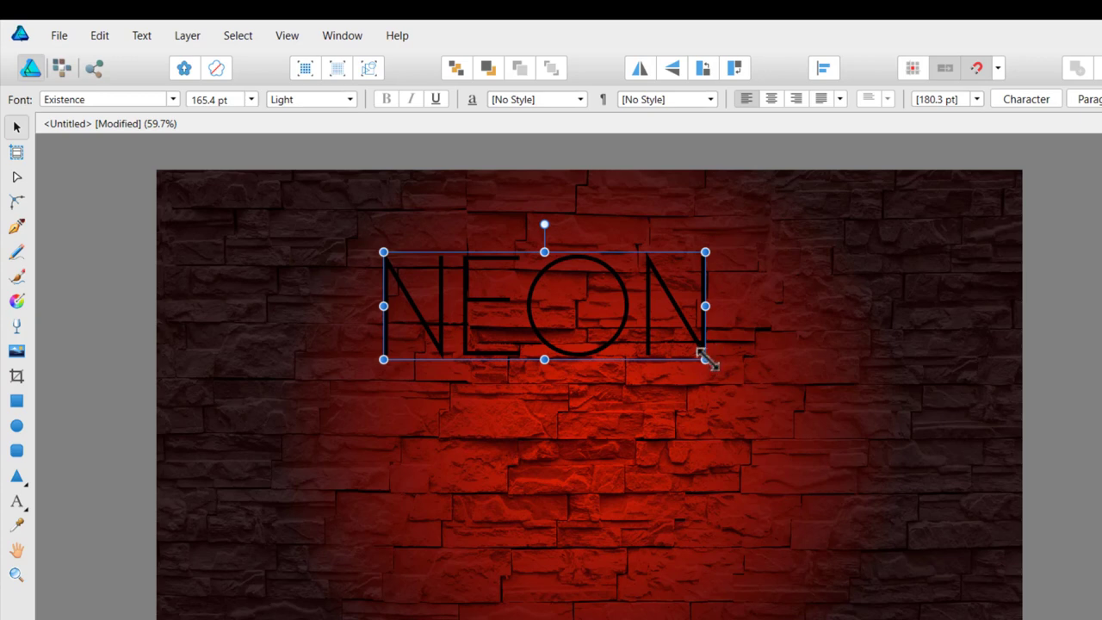
{"action": "mouse_move", "coordinate": [705, 359]}
{"action": "left_mouse_down"}
{"action": "mouse_move", "coordinate": [799, 391]}
{"action": "mouse_move", "coordinate": [773, 382]}
{"action": "left_mouse_up"}
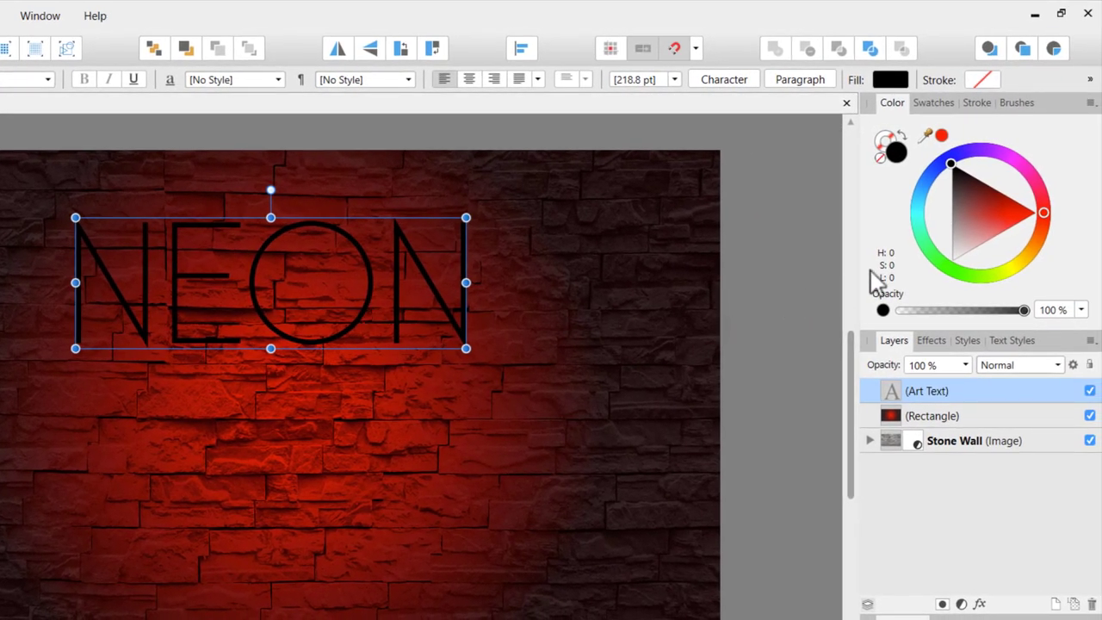
- Make the NEON text white and nudge it slightly upward
{"action": "left_click_drag", "start_coordinate": [971, 221], "coordinate": [951, 262]}
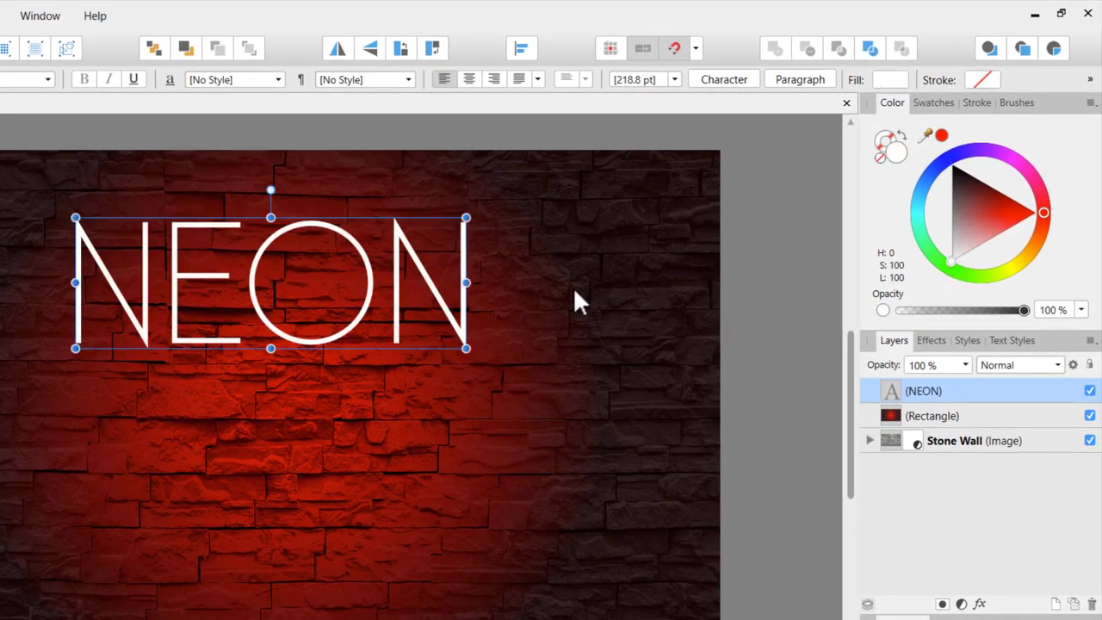
{"action": "left_click_drag", "start_coordinate": [434, 295], "coordinate": [437, 291]}
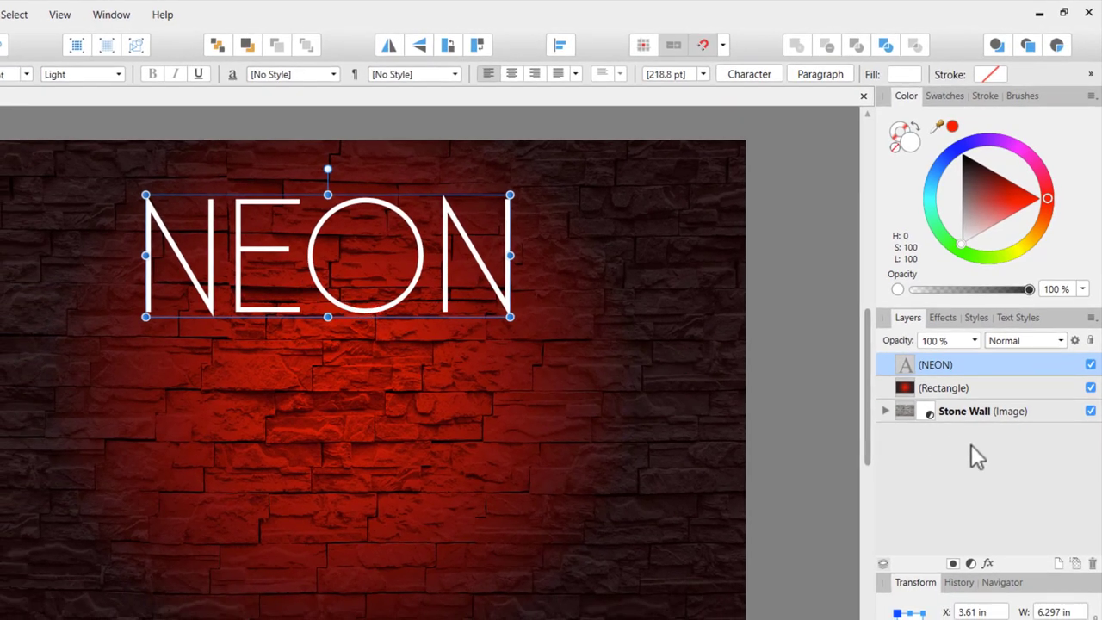
{"action": "left_click", "coordinate": [988, 561]}
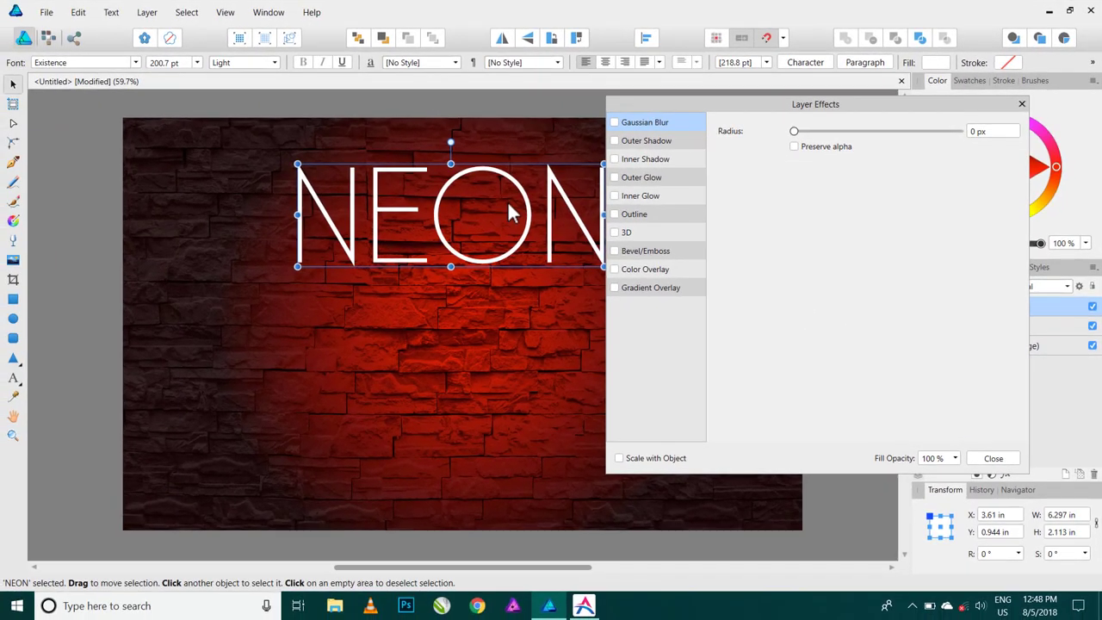
- Zoom in, reselect NEON and enable its Outer Shadow effect
{"action": "left_click", "coordinate": [13, 435]}
{"action": "left_click_drag", "start_coordinate": [511, 191], "coordinate": [539, 216]}
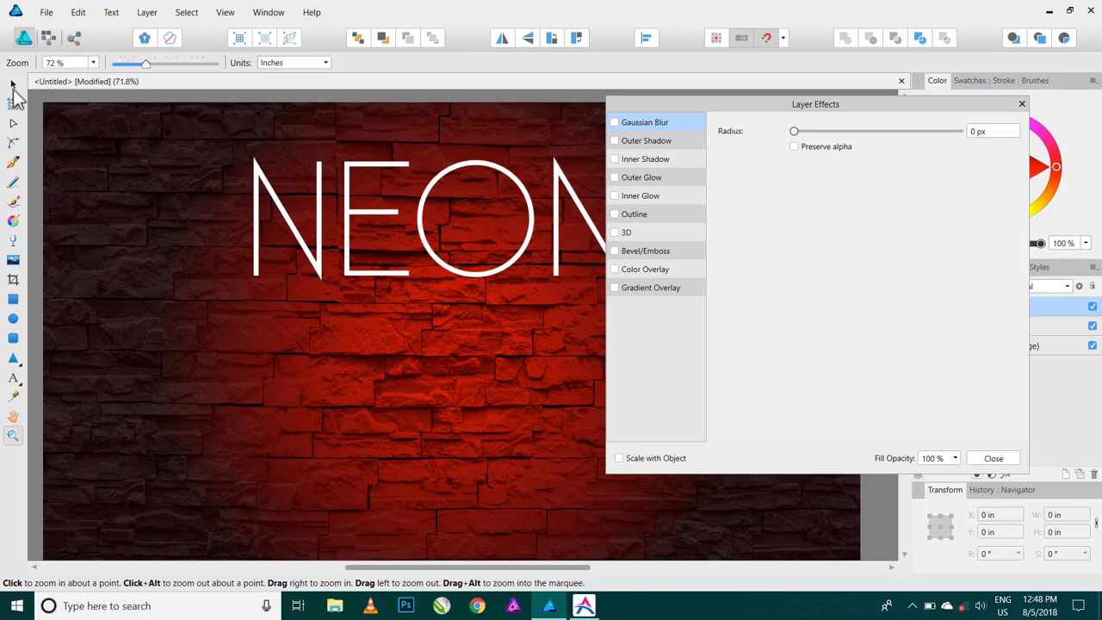
{"action": "left_click", "coordinate": [13, 84]}
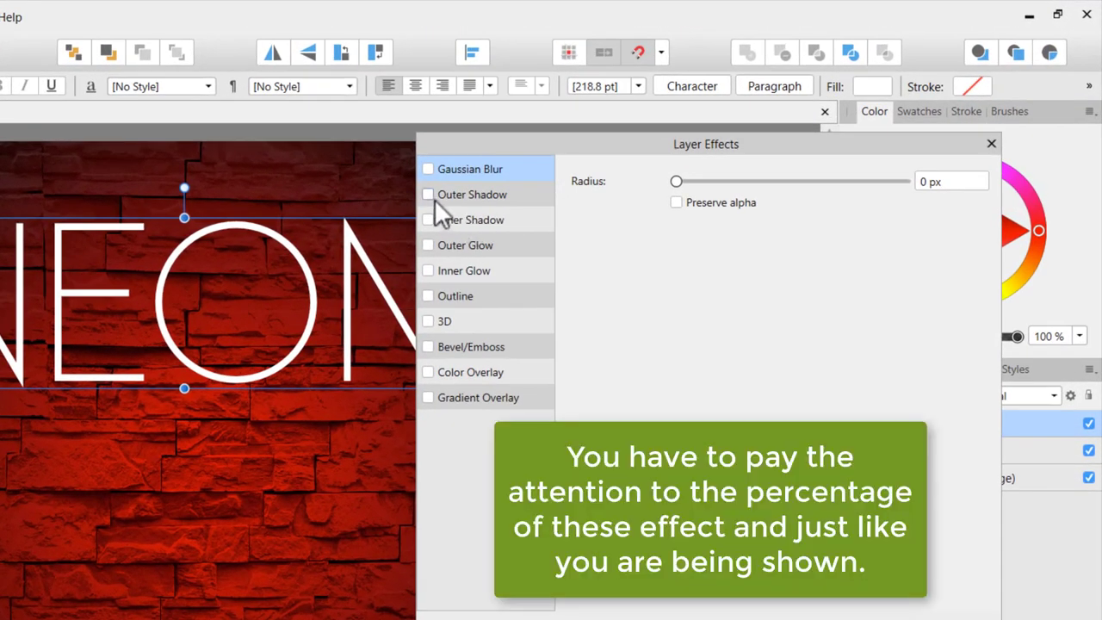
{"action": "left_click", "coordinate": [428, 195]}
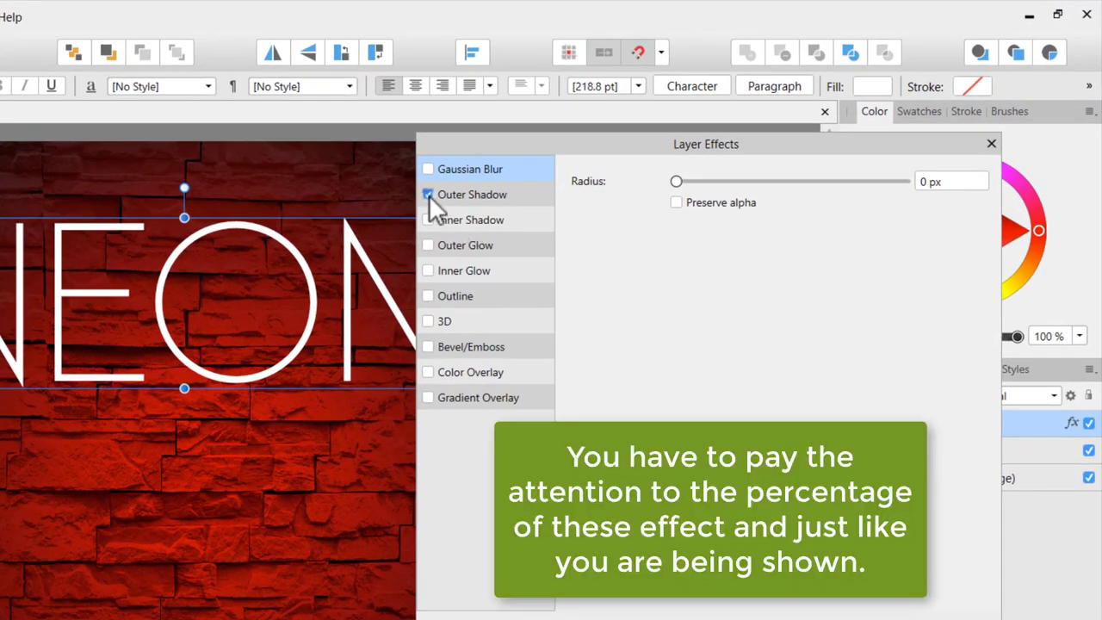
{"action": "left_click", "coordinate": [480, 193]}
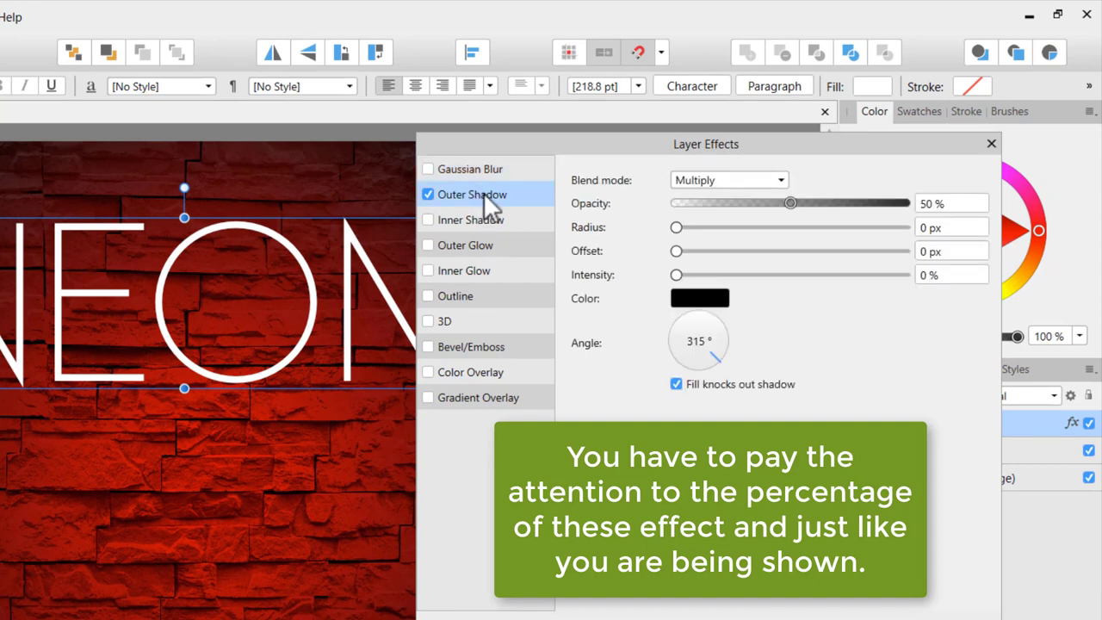
- Set the outer shadow to 100% opacity, 3.5 px radius, 270°, 31% intensity, 48.8 px offset
{"action": "left_click_drag", "start_coordinate": [792, 203], "coordinate": [904, 203]}
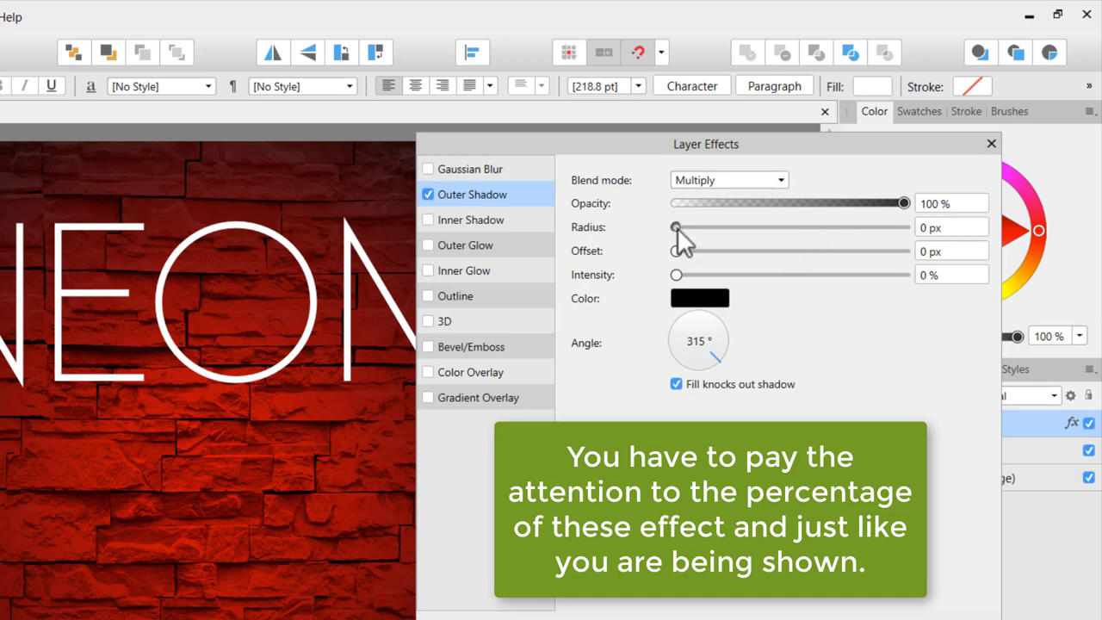
{"action": "left_click_drag", "start_coordinate": [678, 230], "coordinate": [741, 247]}
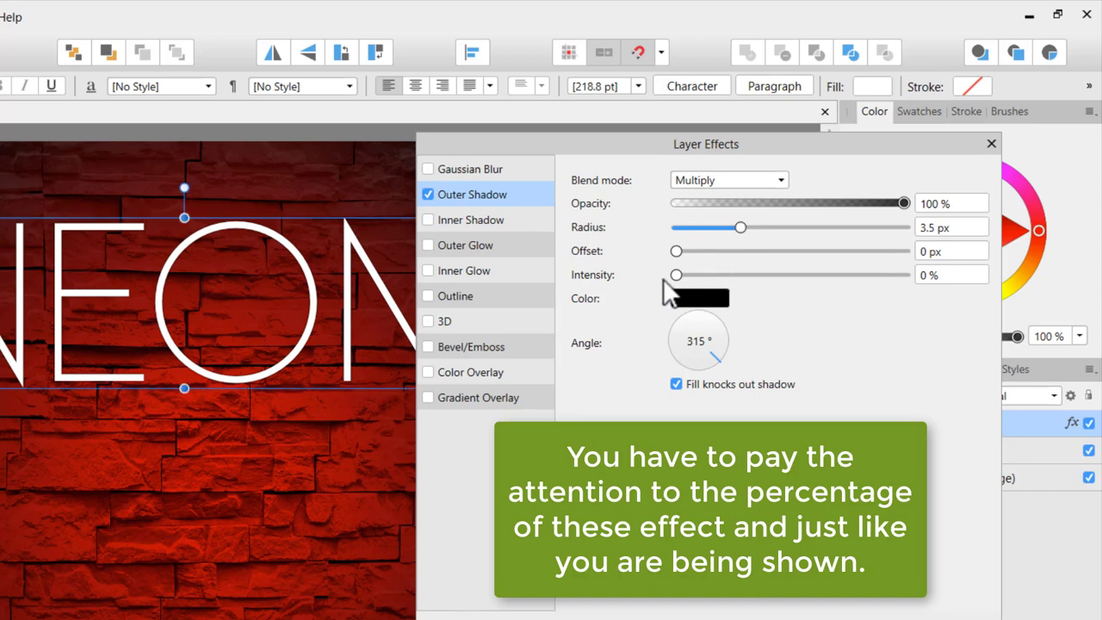
{"action": "left_click_drag", "start_coordinate": [681, 254], "coordinate": [896, 265]}
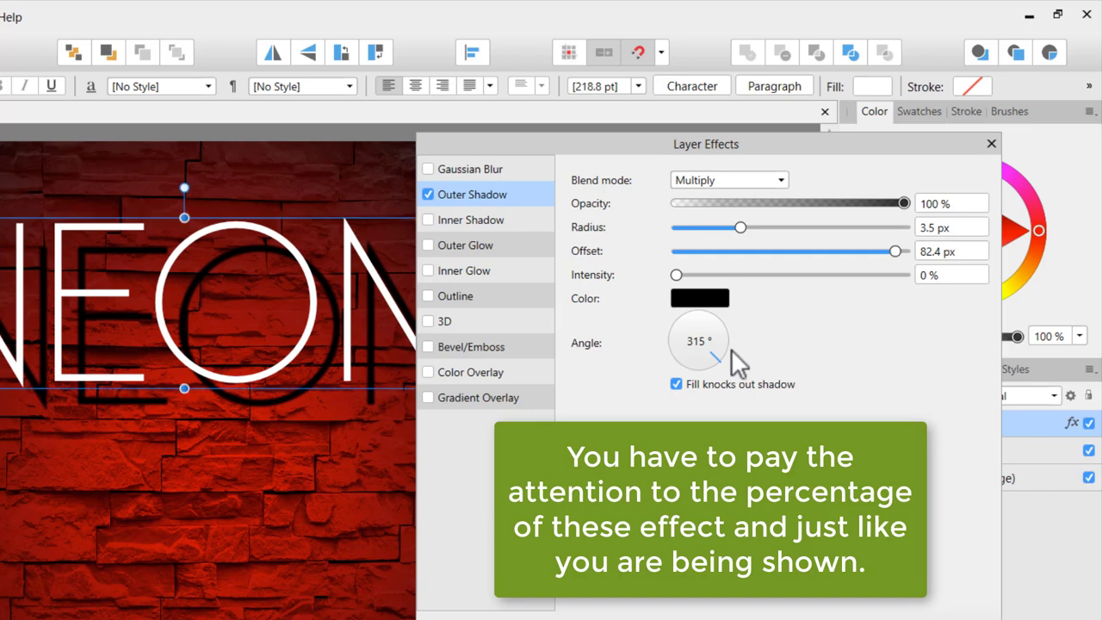
{"action": "left_click_drag", "start_coordinate": [721, 357], "coordinate": [702, 371]}
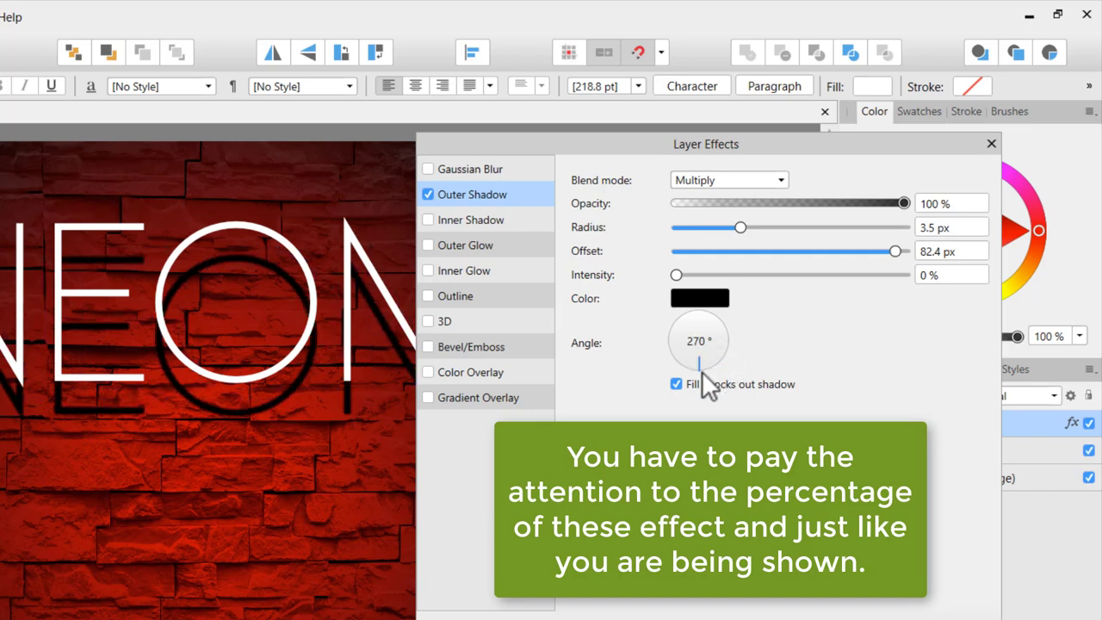
{"action": "left_click_drag", "start_coordinate": [678, 275], "coordinate": [748, 281]}
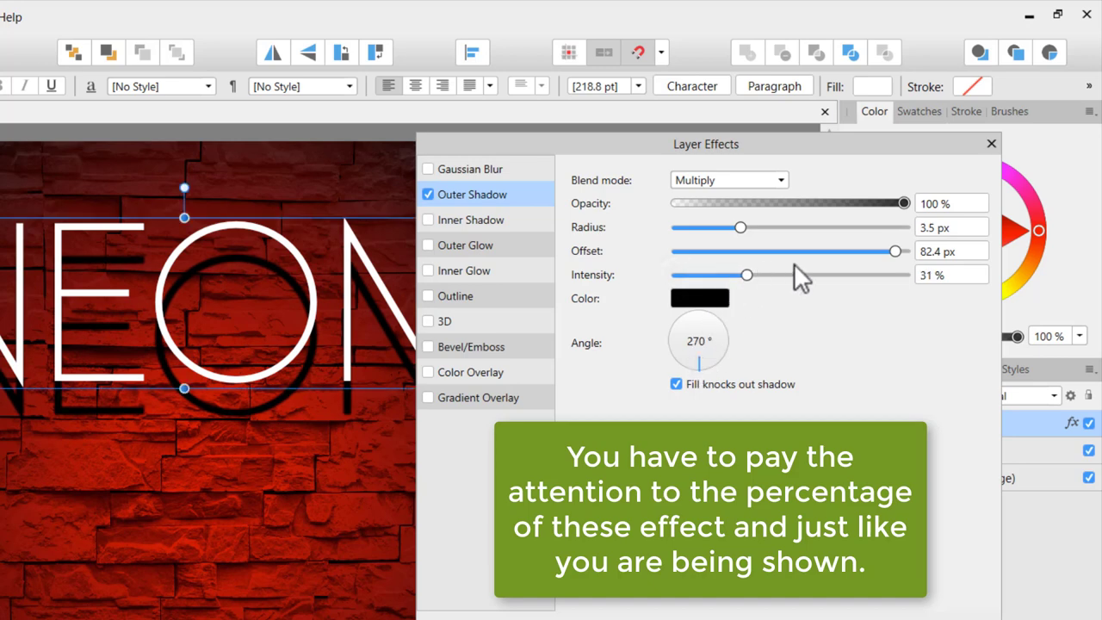
{"action": "left_click_drag", "start_coordinate": [897, 252], "coordinate": [877, 253]}
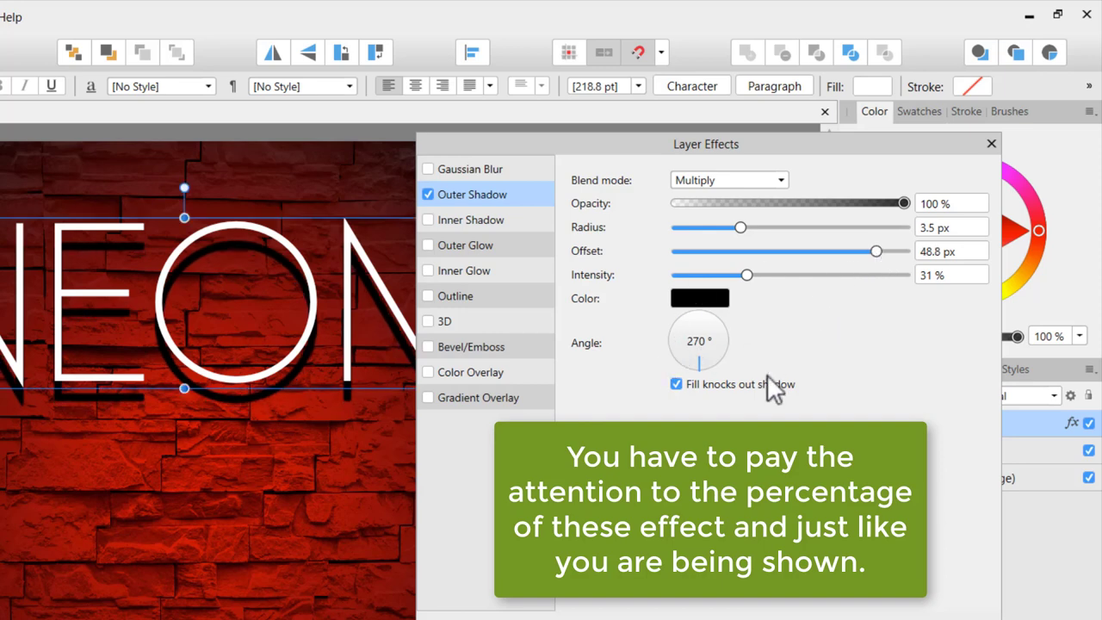
{"action": "left_click", "coordinate": [446, 223]}
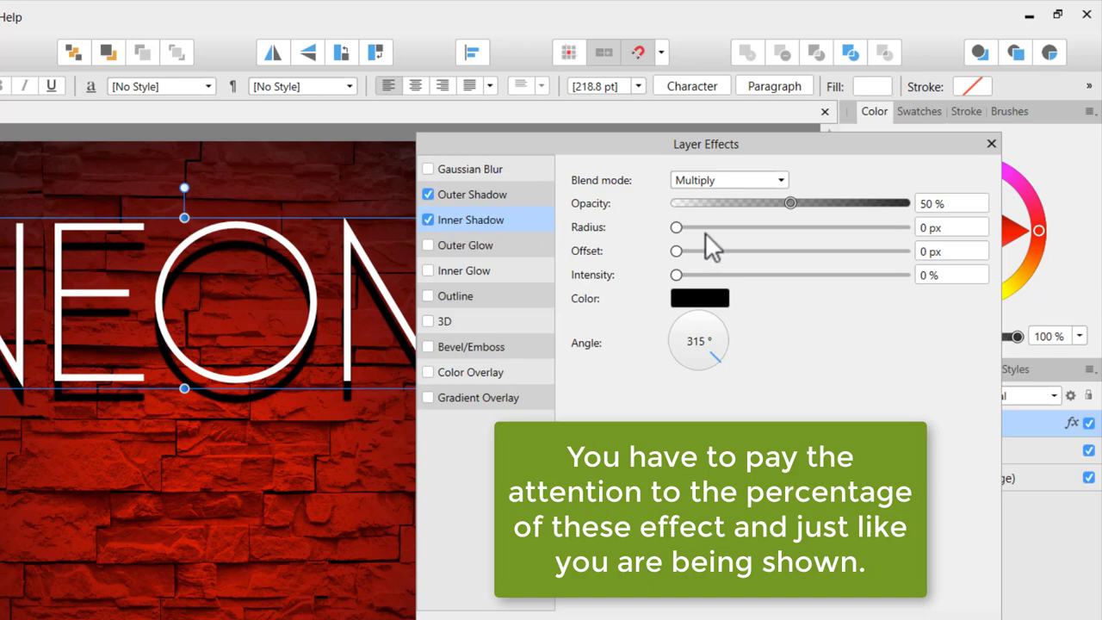
- Set NEON's inner shadow to 10.7 px radius, 1 px offset, 69% intensity and cyan
{"action": "left_click_drag", "start_coordinate": [791, 203], "coordinate": [895, 231]}
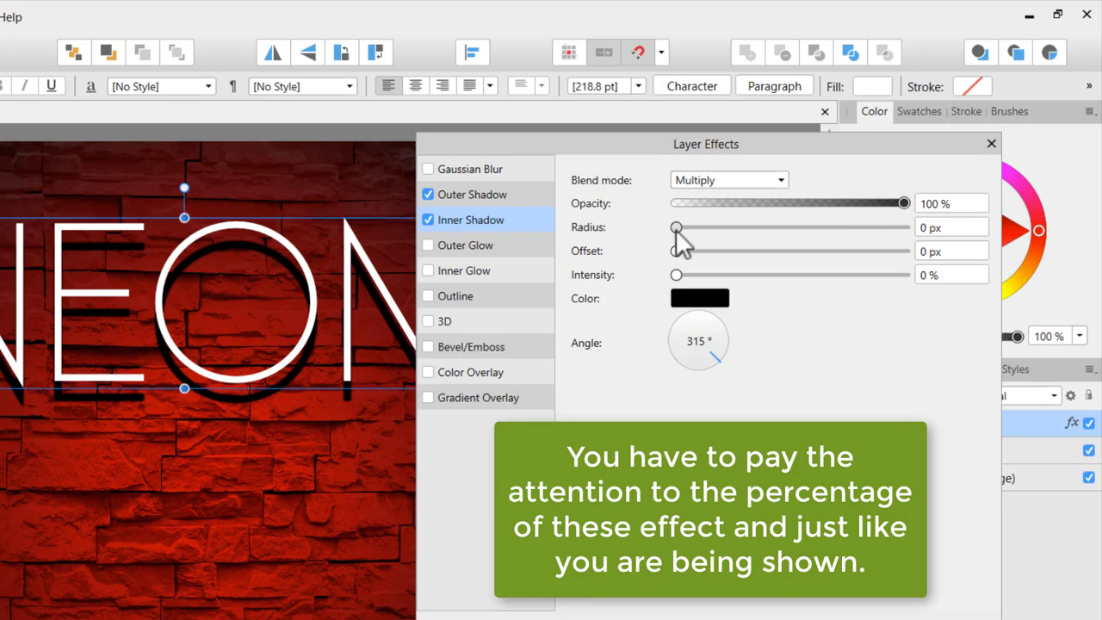
{"action": "mouse_move", "coordinate": [677, 228]}
{"action": "left_mouse_down"}
{"action": "mouse_move", "coordinate": [686, 245]}
{"action": "mouse_move", "coordinate": [777, 251]}
{"action": "left_mouse_up"}
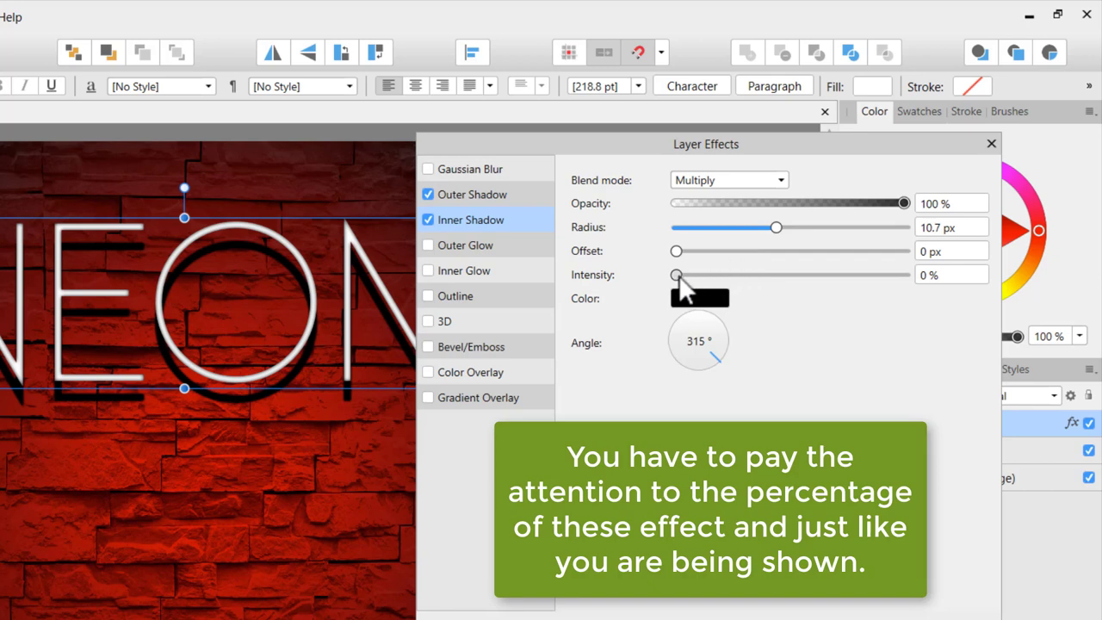
{"action": "mouse_move", "coordinate": [677, 251]}
{"action": "left_mouse_down"}
{"action": "mouse_move", "coordinate": [739, 262]}
{"action": "mouse_move", "coordinate": [729, 266]}
{"action": "left_mouse_up"}
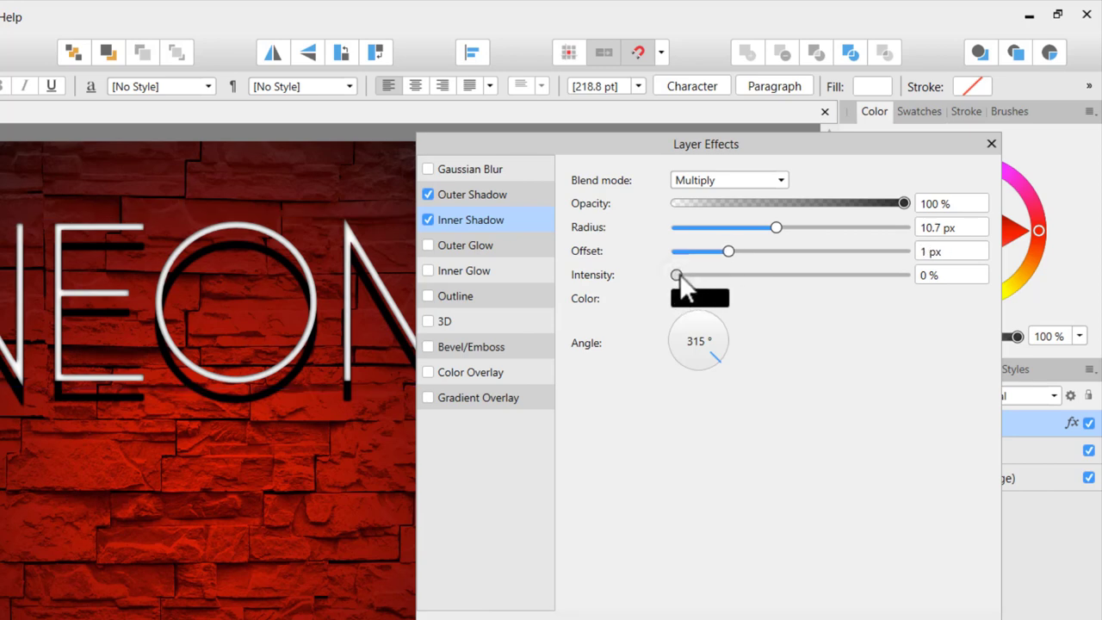
{"action": "left_click_drag", "start_coordinate": [680, 274], "coordinate": [832, 275]}
{"action": "left_click", "coordinate": [701, 302]}
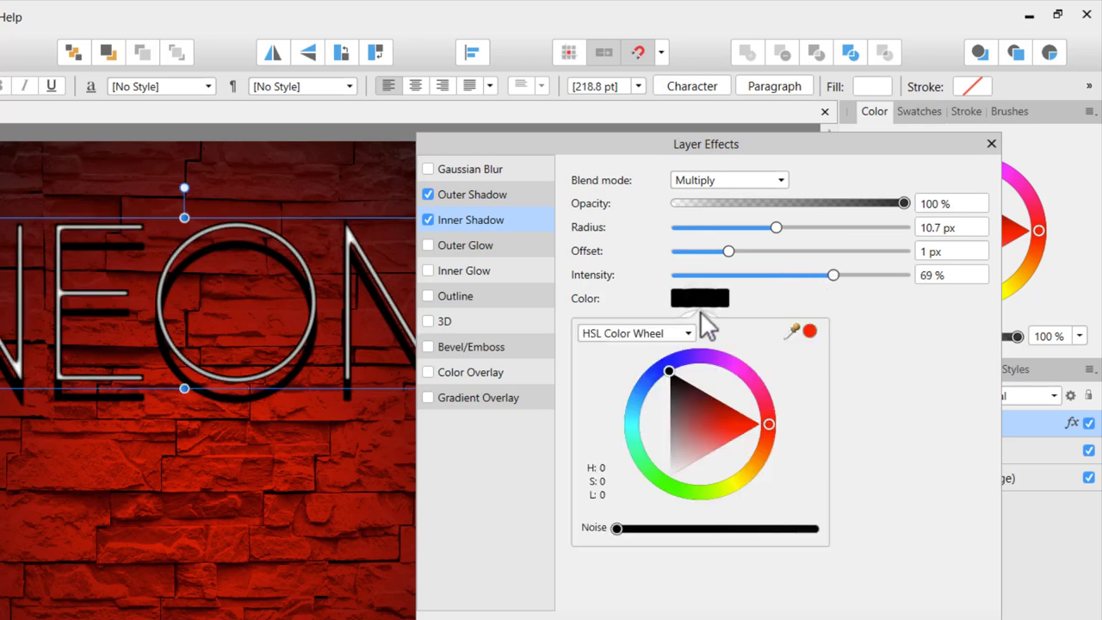
{"action": "left_click_drag", "start_coordinate": [670, 369], "coordinate": [633, 436]}
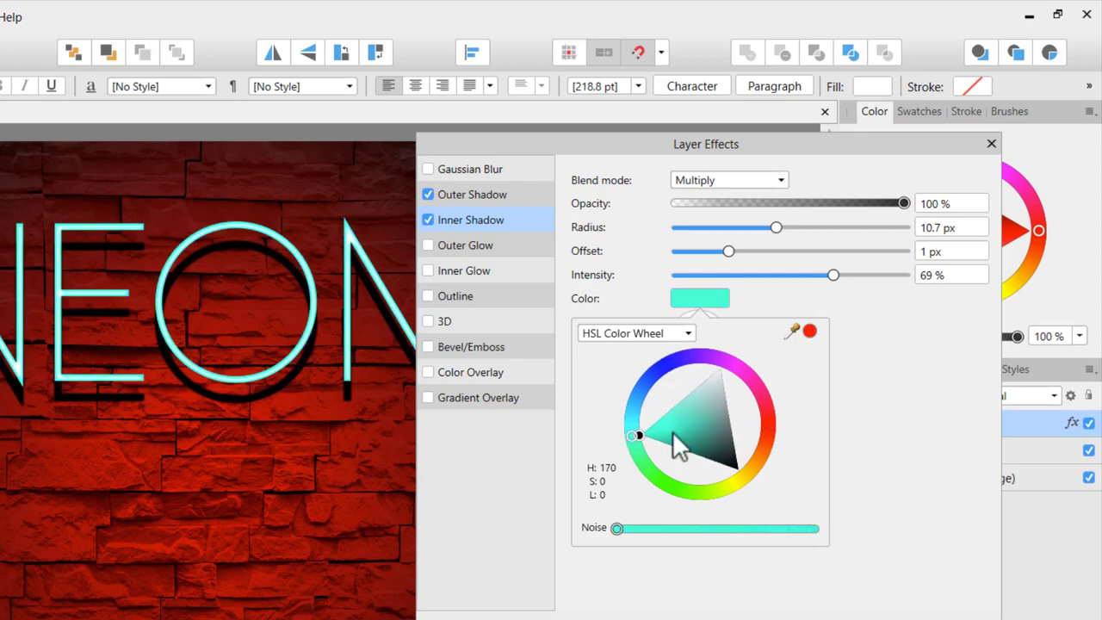
- Turn on NEON's outer glow at about 100 px radius and 70% intensity in saturated blue
{"action": "left_click", "coordinate": [428, 244]}
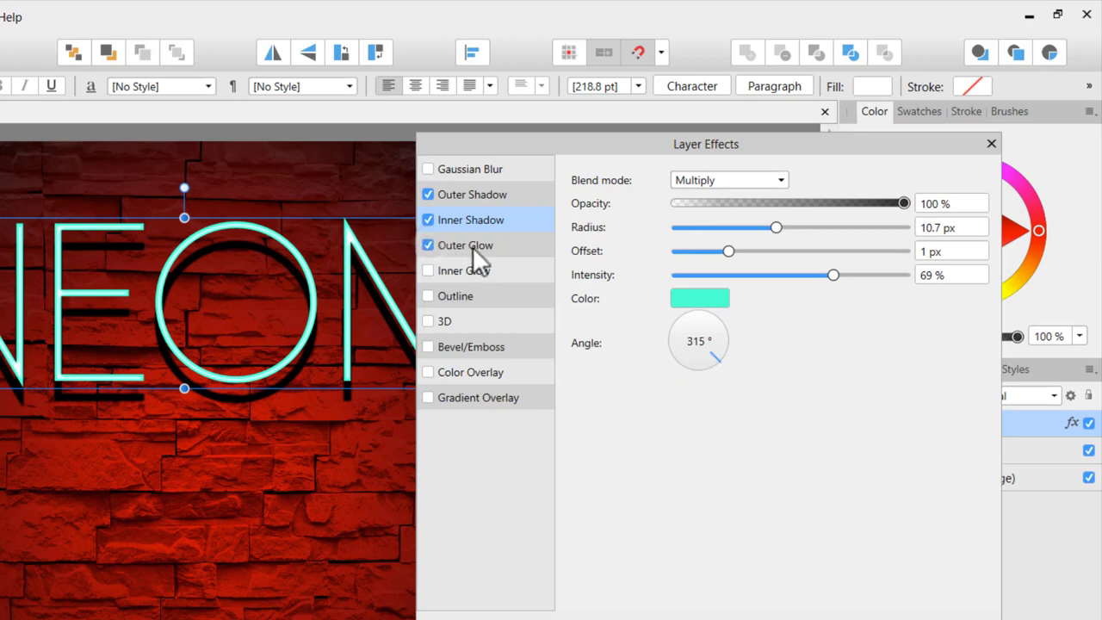
{"action": "left_click", "coordinate": [473, 246]}
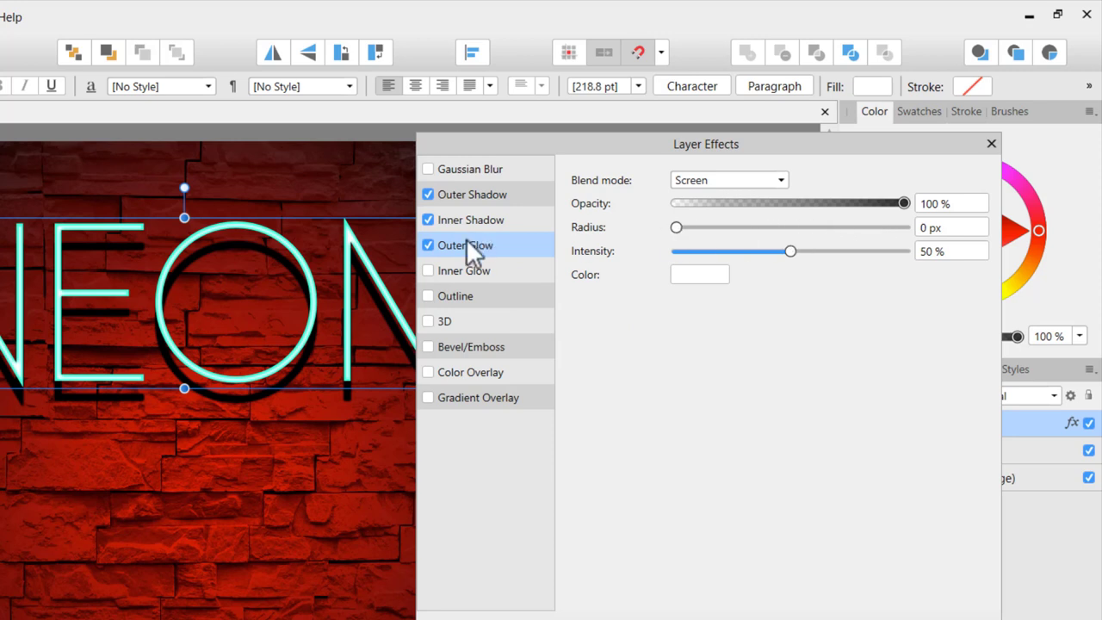
{"action": "left_click_drag", "start_coordinate": [677, 227], "coordinate": [918, 236]}
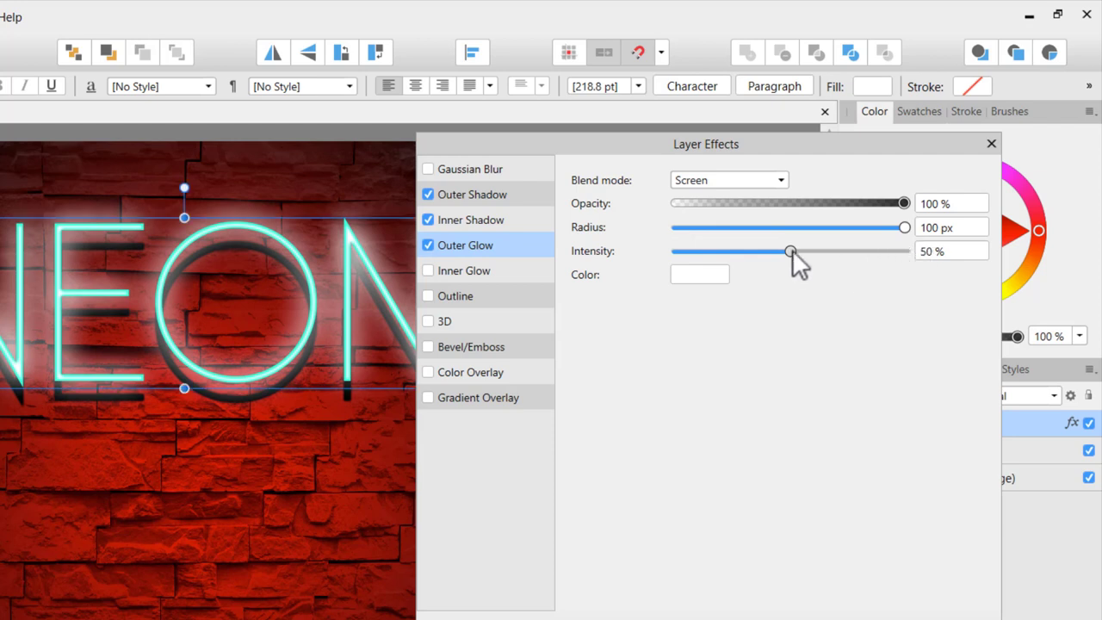
{"action": "left_click_drag", "start_coordinate": [790, 250], "coordinate": [837, 259]}
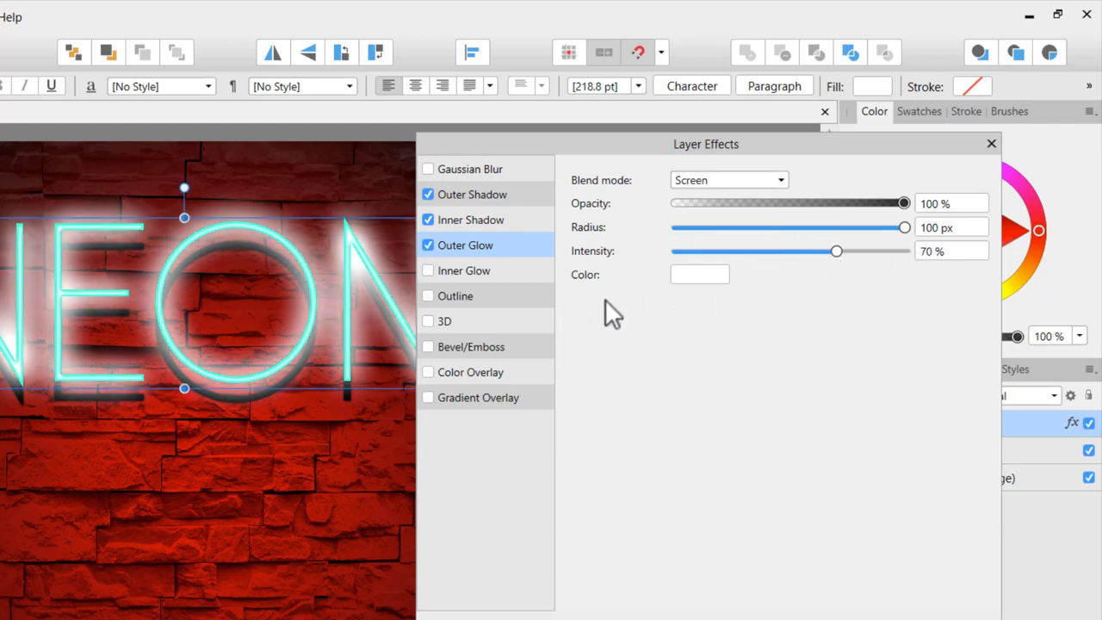
{"action": "left_click", "coordinate": [689, 278]}
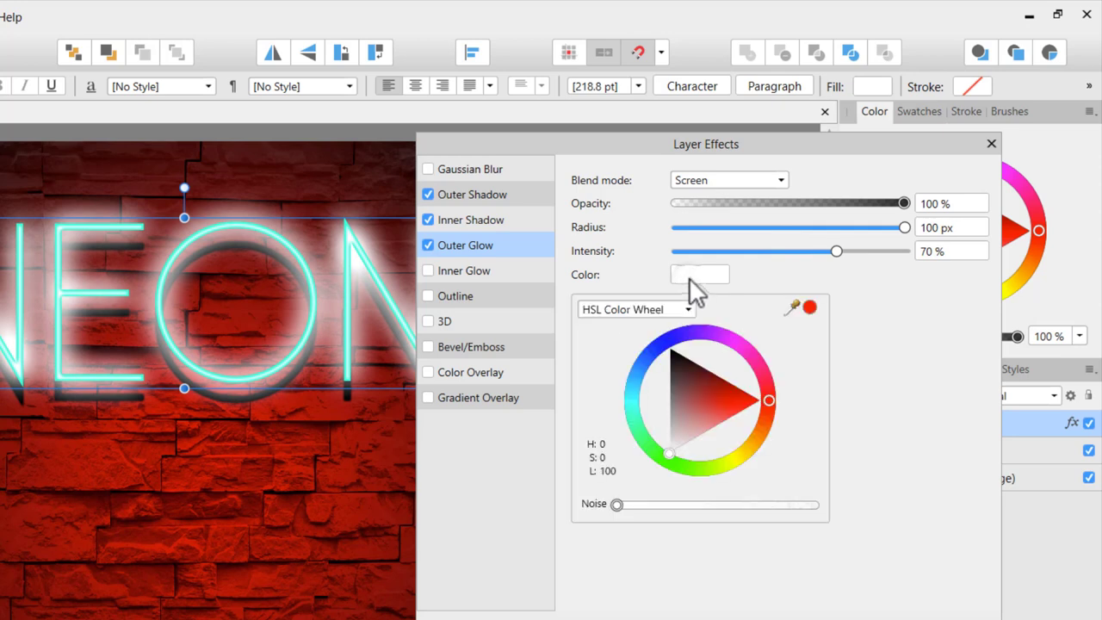
{"action": "left_click", "coordinate": [634, 392]}
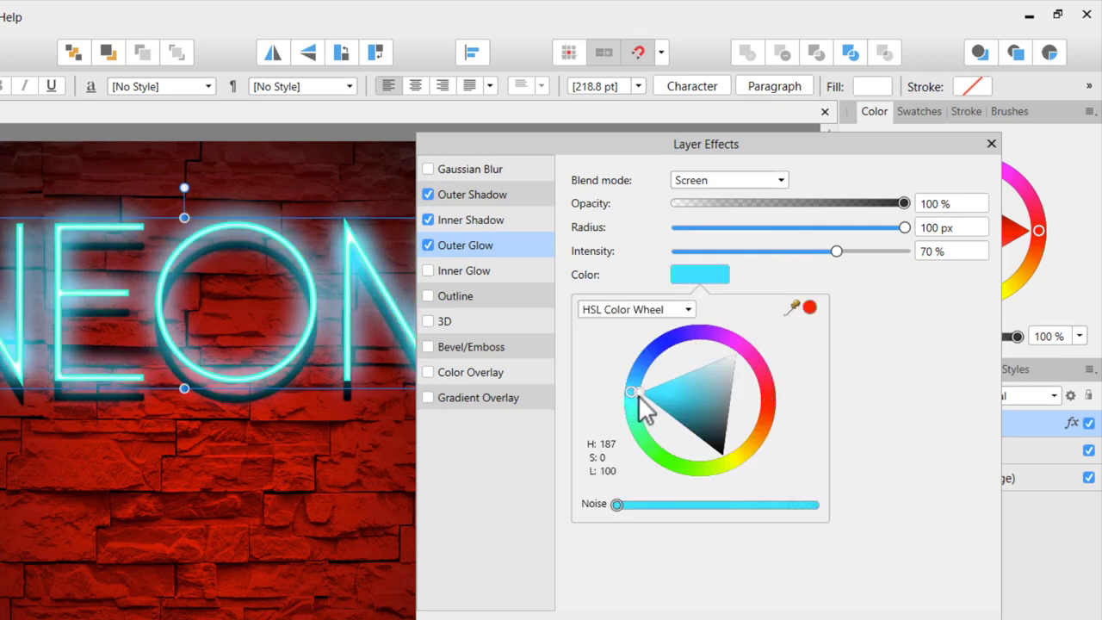
{"action": "left_click_drag", "start_coordinate": [638, 394], "coordinate": [630, 378]}
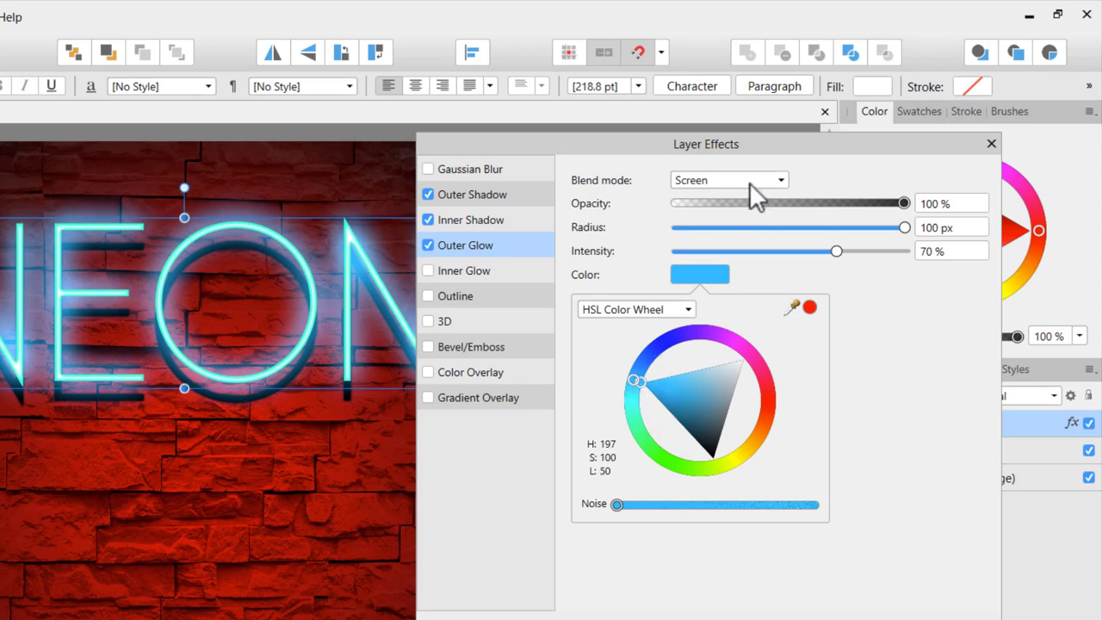
- Set the glow blend mode to Vivid Light, then fine-tune to 85.5 px radius and 68% intensity
{"action": "left_click", "coordinate": [783, 181]}
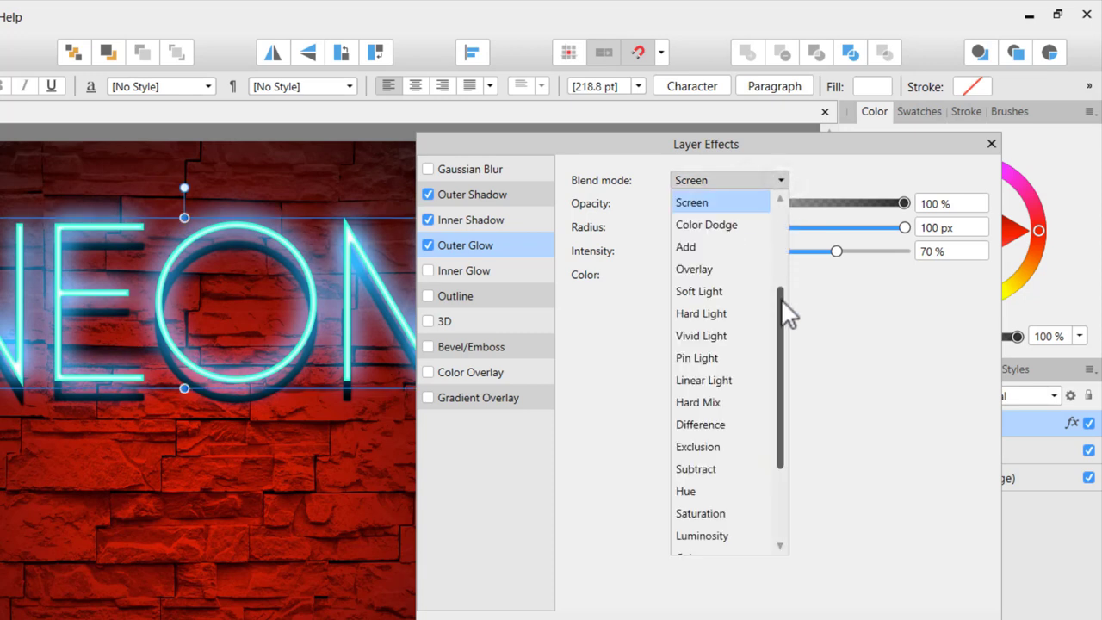
{"action": "left_click_drag", "start_coordinate": [781, 299], "coordinate": [778, 361]}
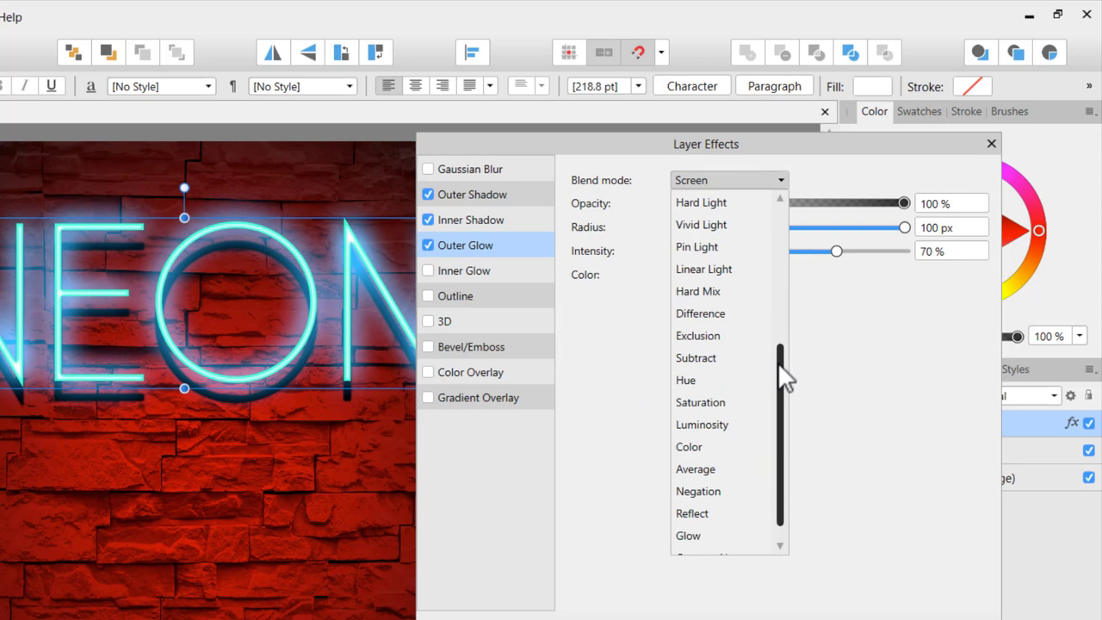
{"action": "left_click", "coordinate": [726, 226]}
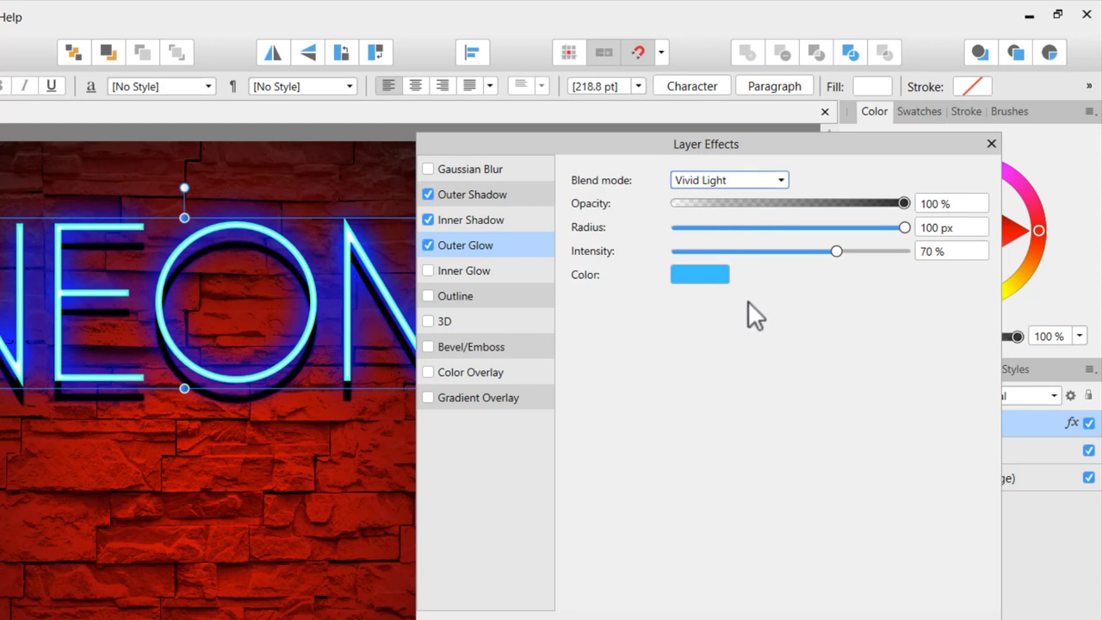
{"action": "mouse_move", "coordinate": [905, 228]}
{"action": "left_mouse_down"}
{"action": "mouse_move", "coordinate": [892, 229]}
{"action": "mouse_move", "coordinate": [900, 232]}
{"action": "left_mouse_up"}
{"action": "mouse_move", "coordinate": [839, 251]}
{"action": "left_mouse_down"}
{"action": "mouse_move", "coordinate": [827, 251]}
{"action": "mouse_move", "coordinate": [837, 254]}
{"action": "left_mouse_up"}
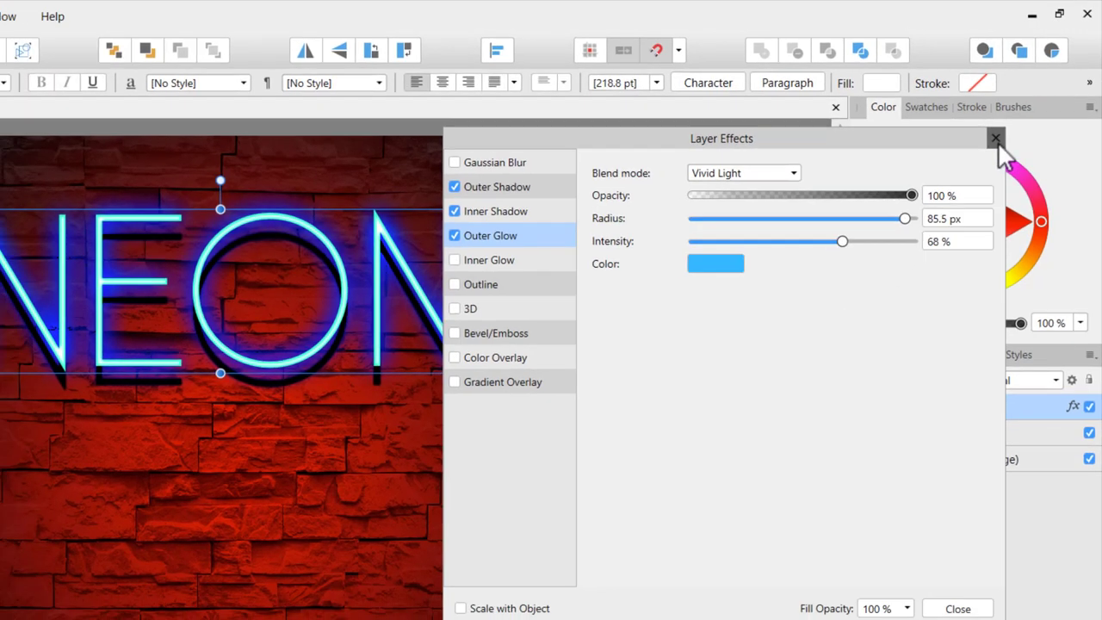
- Close Layer Effects, copy and paste the NEON layer, and move the copy below the original
{"action": "left_click", "coordinate": [991, 144]}
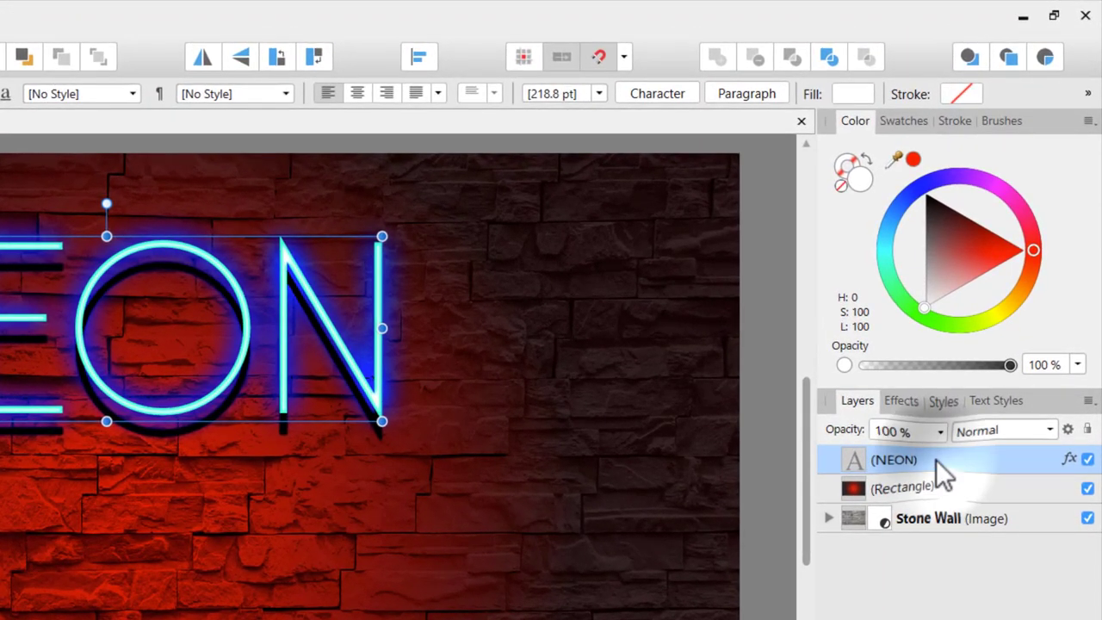
{"action": "right_click", "coordinate": [937, 460]}
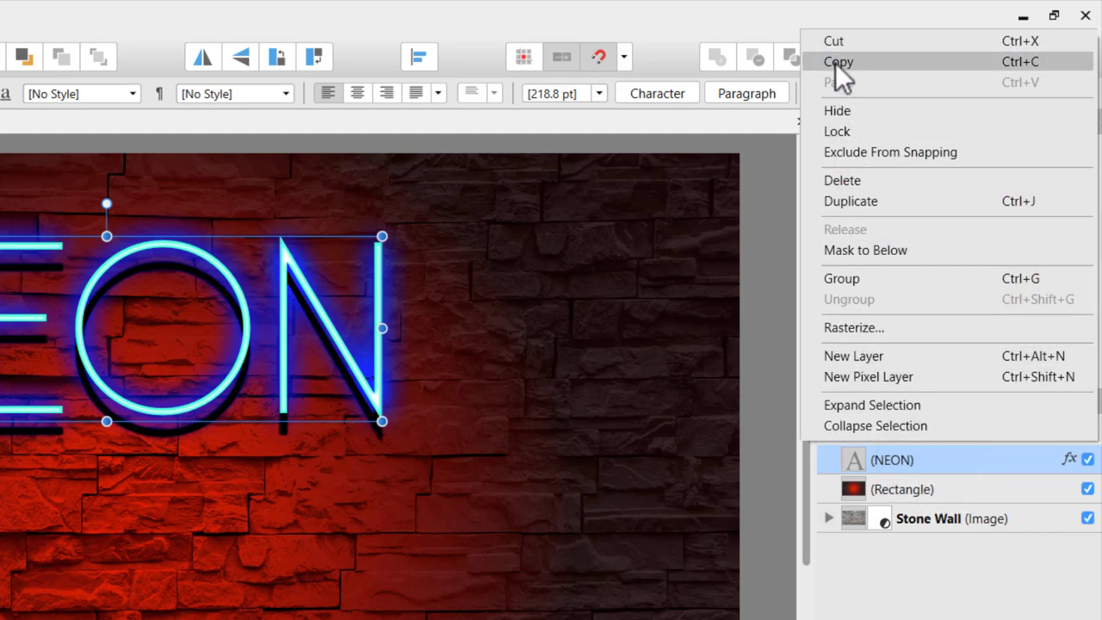
{"action": "left_click", "coordinate": [835, 62]}
{"action": "right_click", "coordinate": [905, 459]}
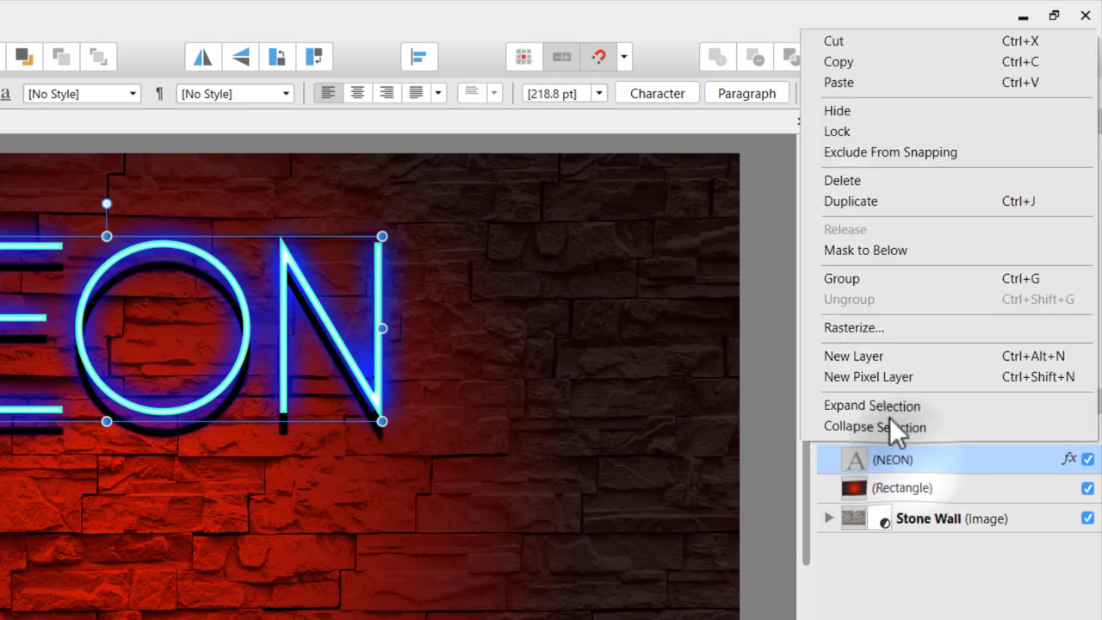
{"action": "left_click", "coordinate": [839, 82]}
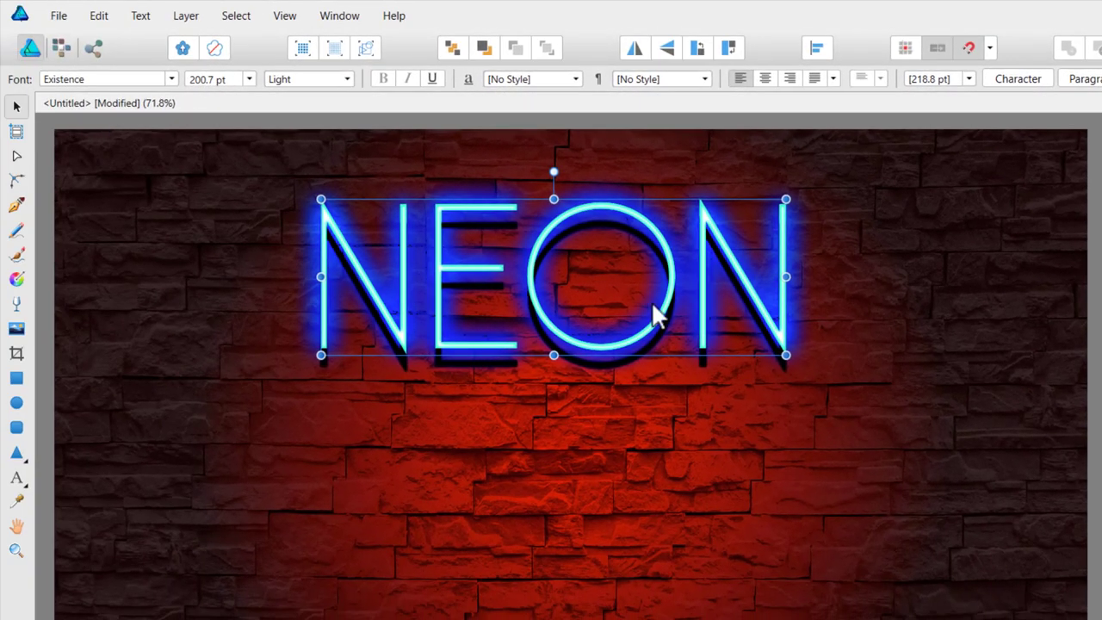
{"action": "mouse_move", "coordinate": [665, 307]}
{"action": "left_mouse_down"}
{"action": "mouse_move", "coordinate": [672, 531]}
{"action": "mouse_move", "coordinate": [666, 524]}
{"action": "left_mouse_up"}
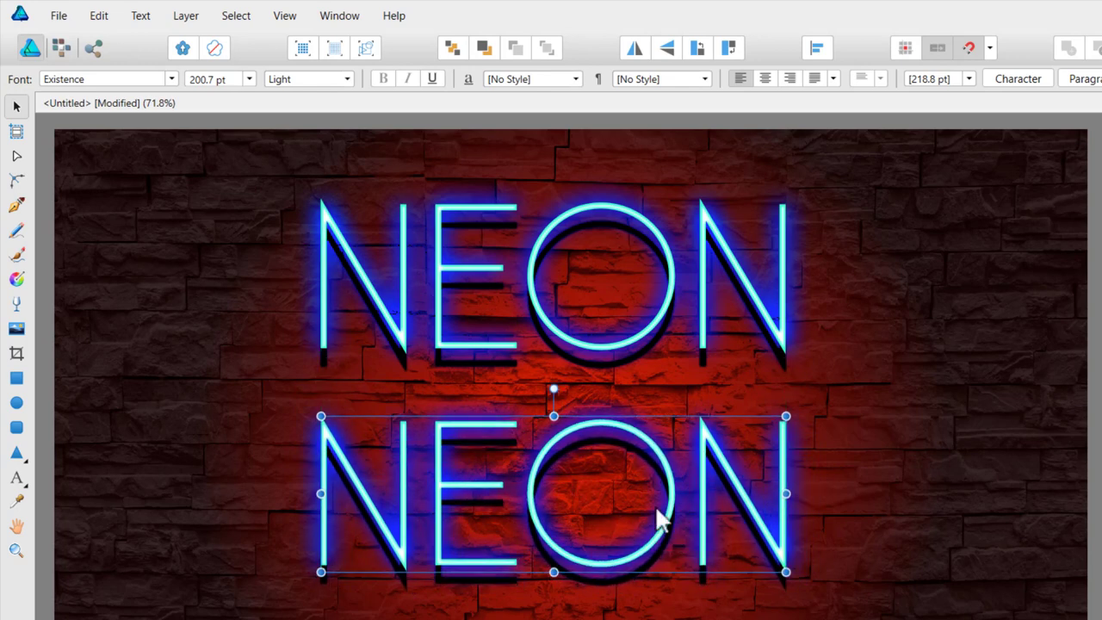
- Replace the lower NEON copy's text with 'light', then reselect it with the Move tool
{"action": "key", "text": "t"}
{"action": "double_click", "coordinate": [673, 501]}
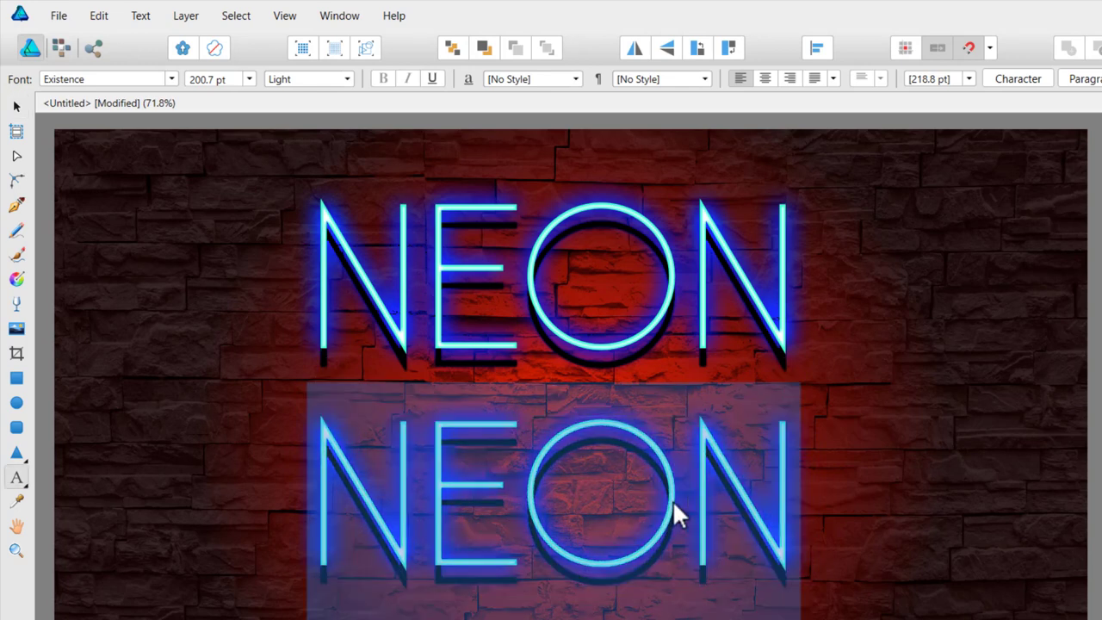
{"action": "type", "text": "light"}
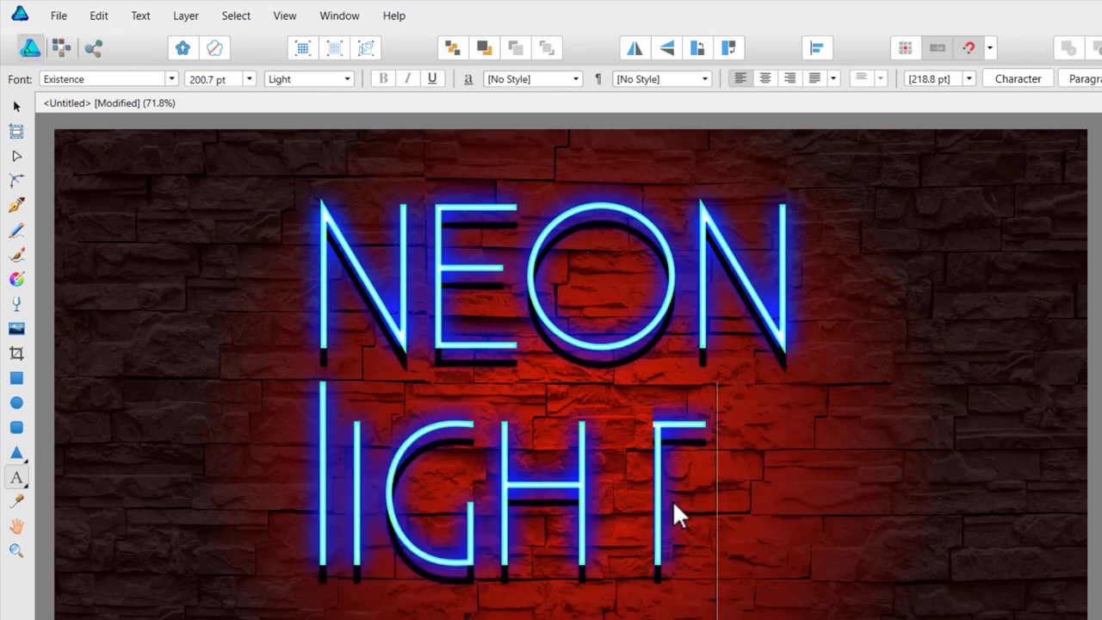
{"action": "key", "text": "ctrl+a"}
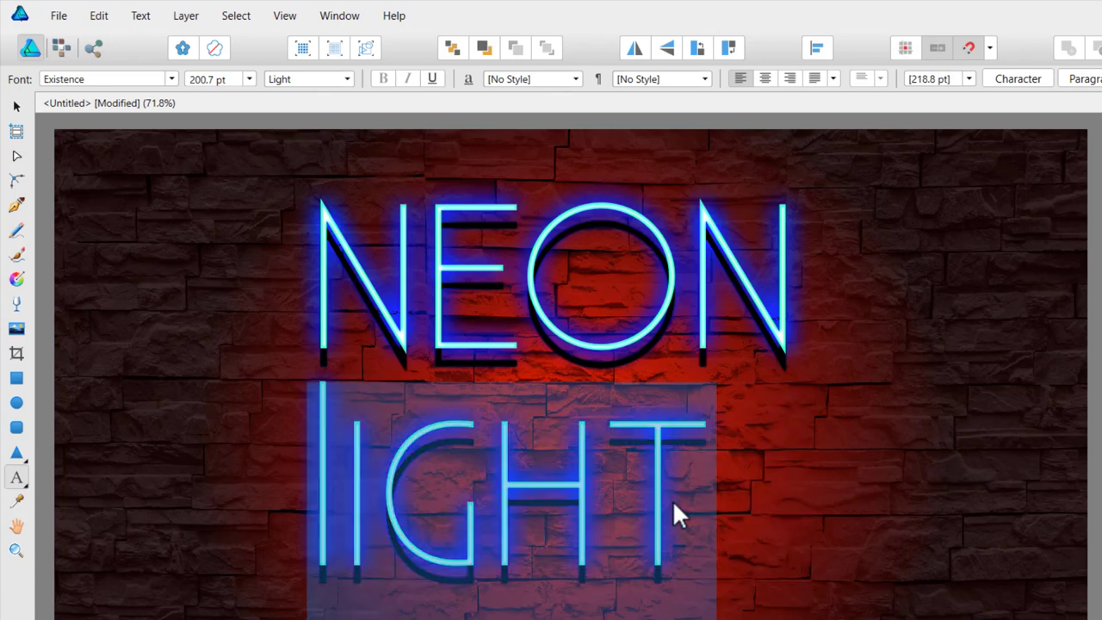
{"action": "type", "text": "light"}
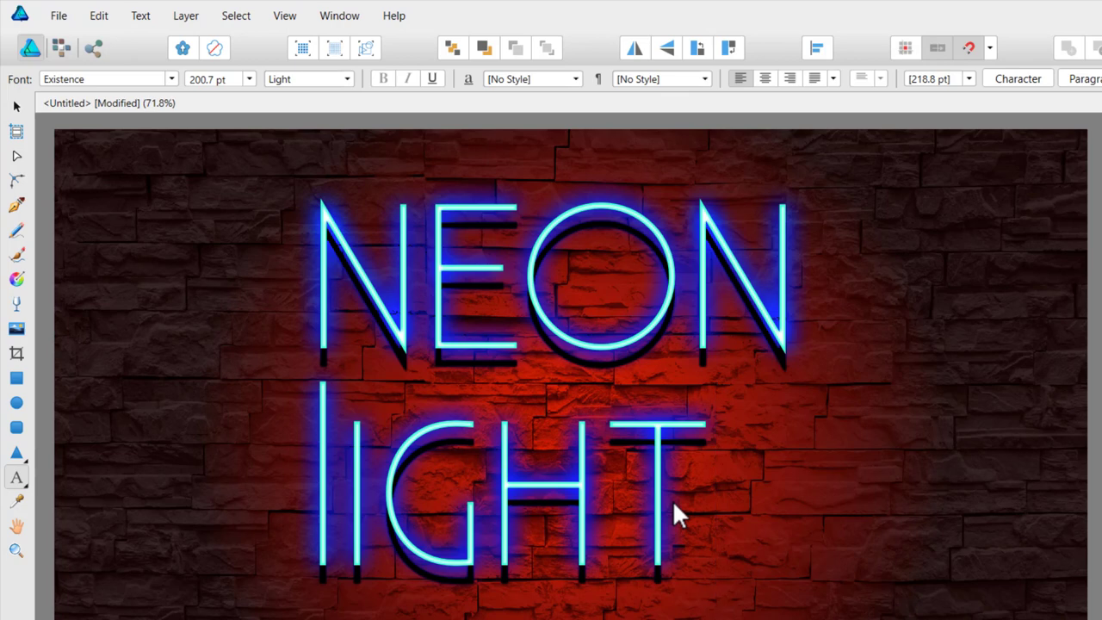
{"action": "key", "text": "Escape"}
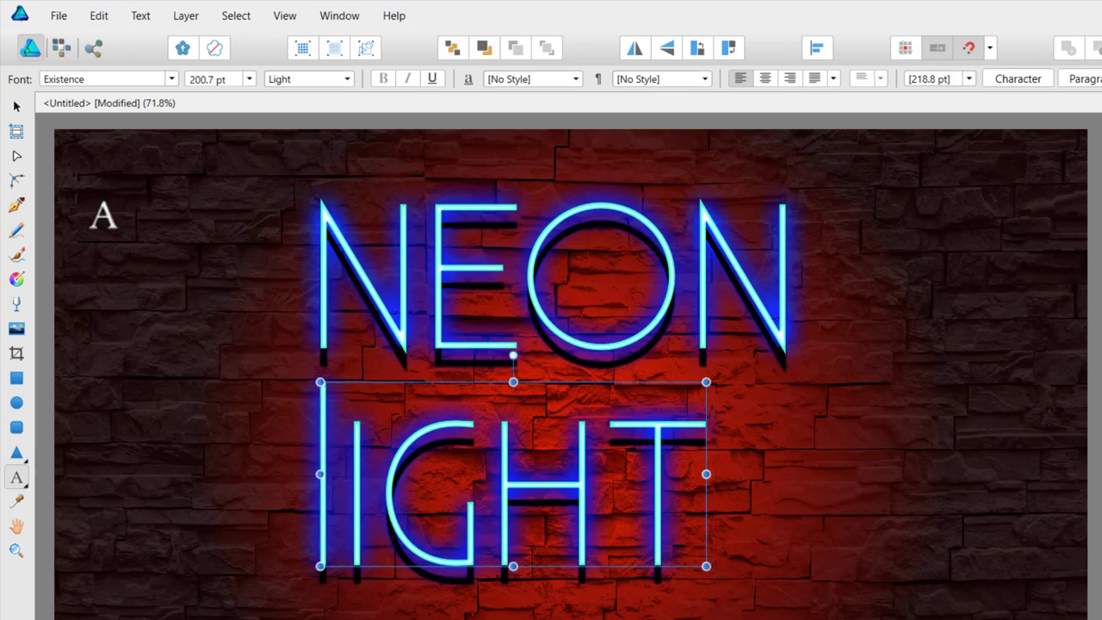
{"action": "key", "text": "Escape"}
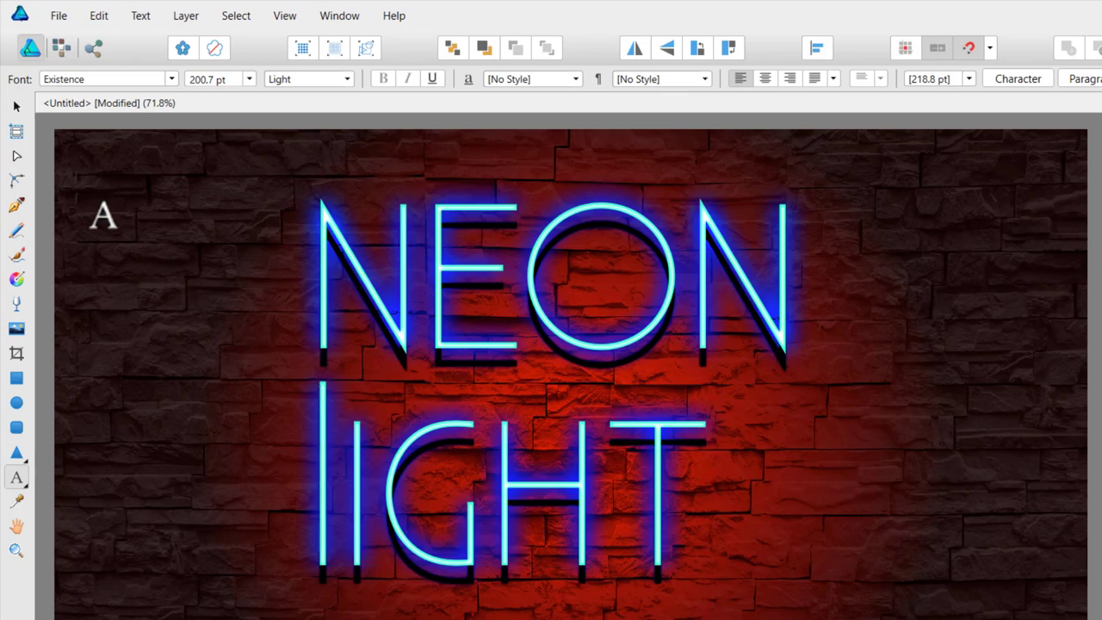
{"action": "left_click", "coordinate": [16, 106]}
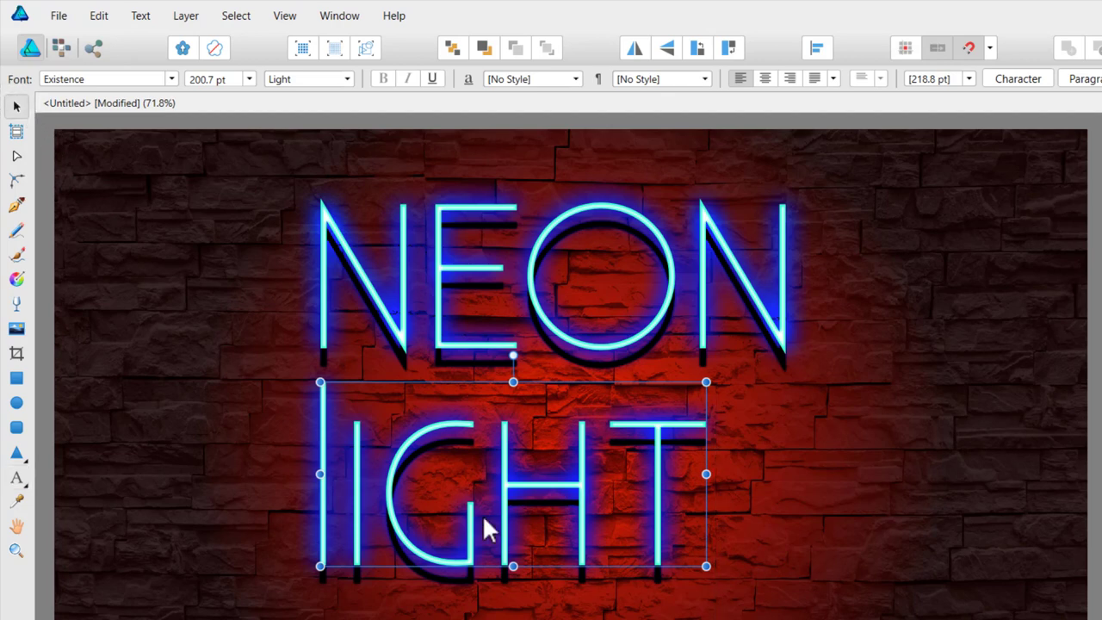
- Change the lower word to Advertising Script Monoline and capitalise it to 'Light'
{"action": "left_click", "coordinate": [174, 77]}
{"action": "left_click", "coordinate": [150, 80]}
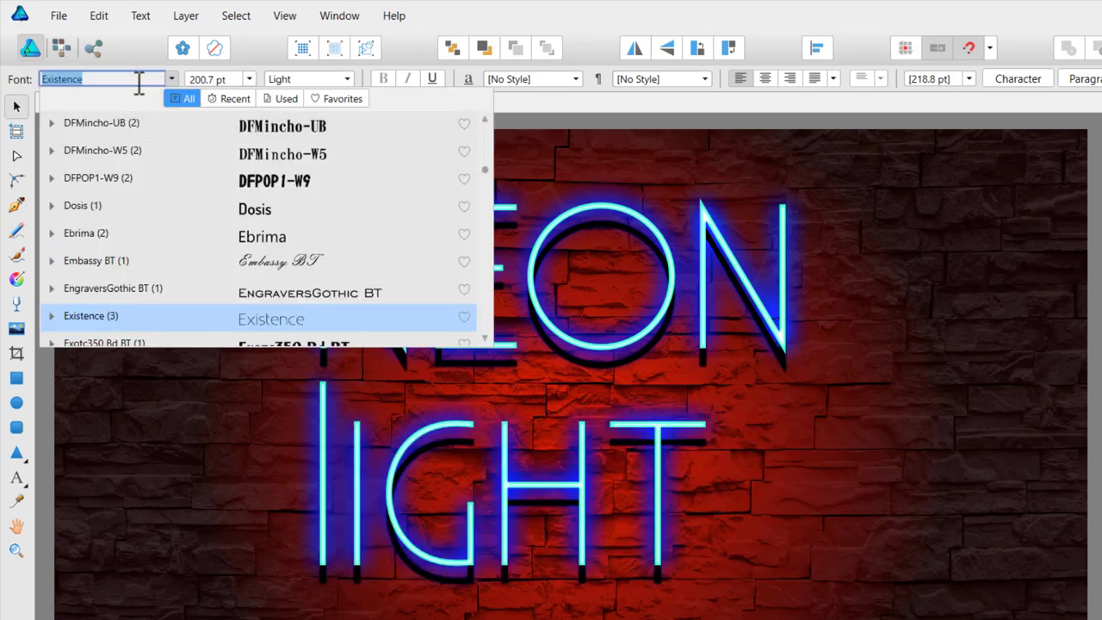
{"action": "left_click_drag", "start_coordinate": [136, 80], "coordinate": [40, 81]}
{"action": "type", "text": "adver"}
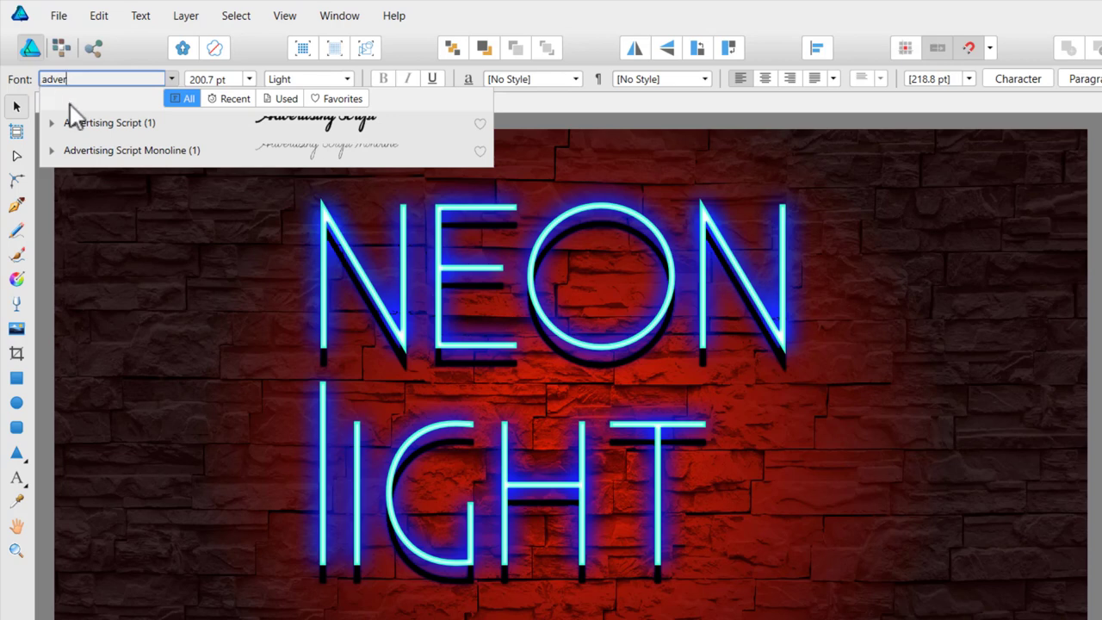
{"action": "left_click", "coordinate": [149, 155]}
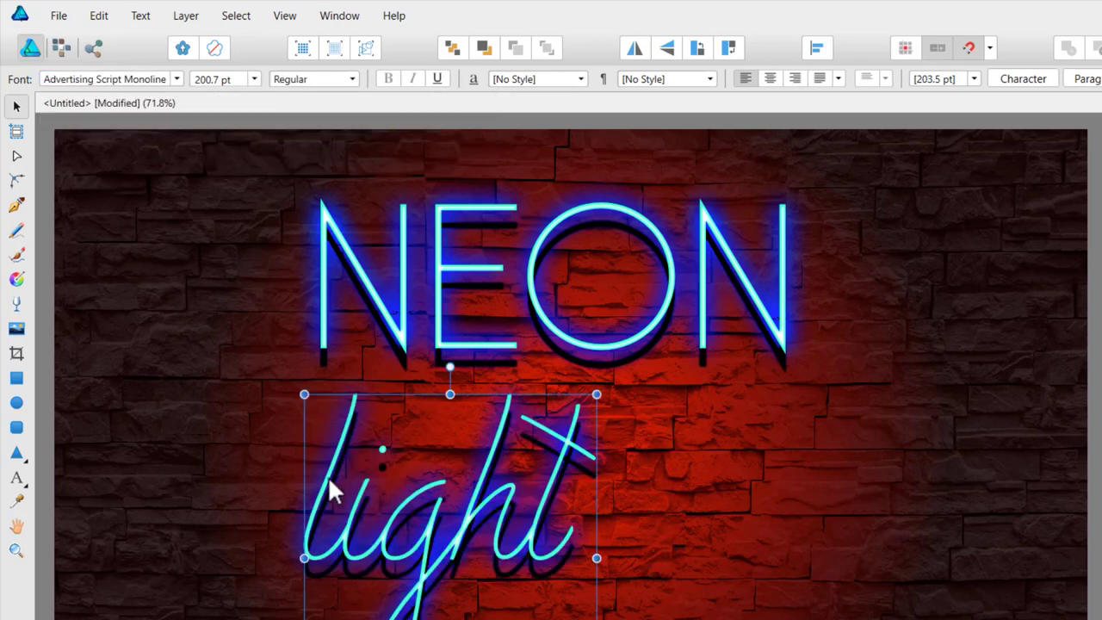
{"action": "left_click", "coordinate": [333, 555]}
{"action": "left_click_drag", "start_coordinate": [333, 555], "coordinate": [286, 539]}
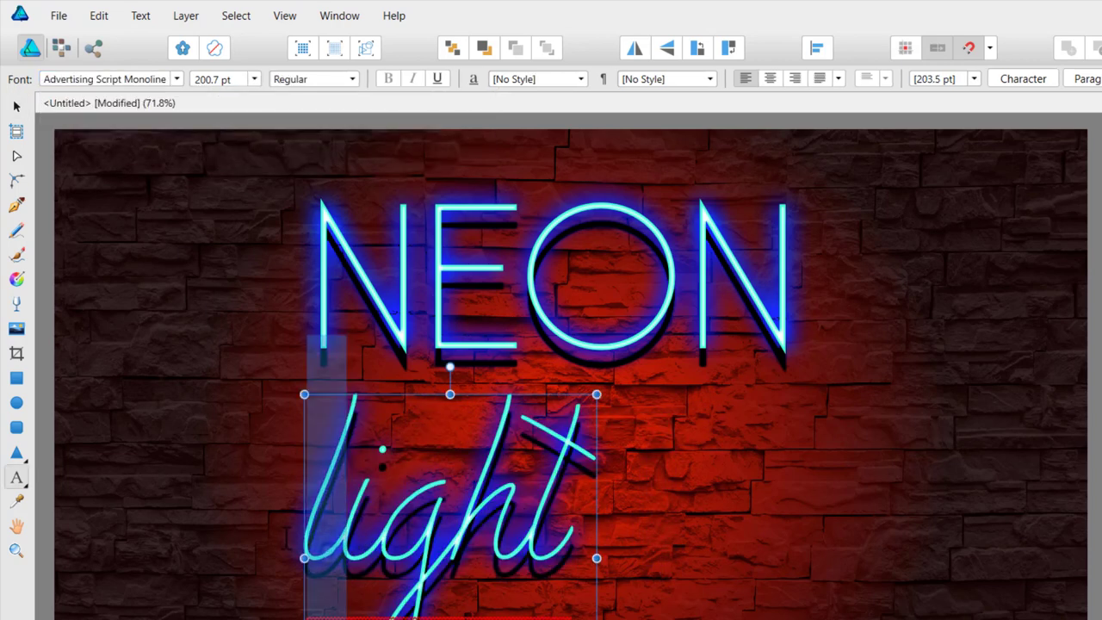
{"action": "type", "text": "L"}
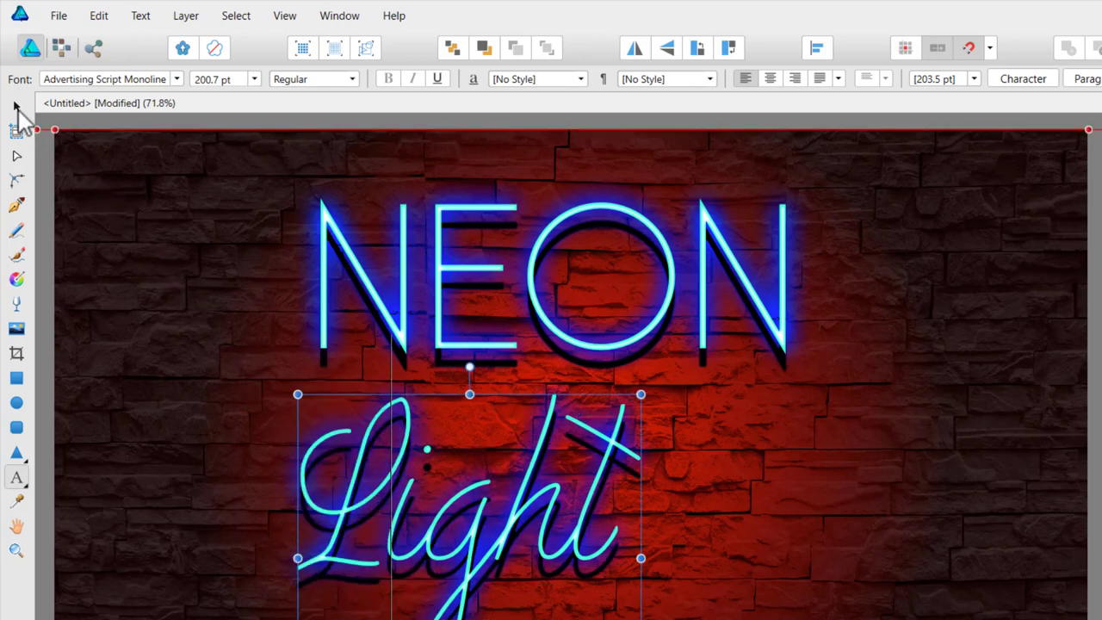
{"action": "left_click", "coordinate": [16, 107]}
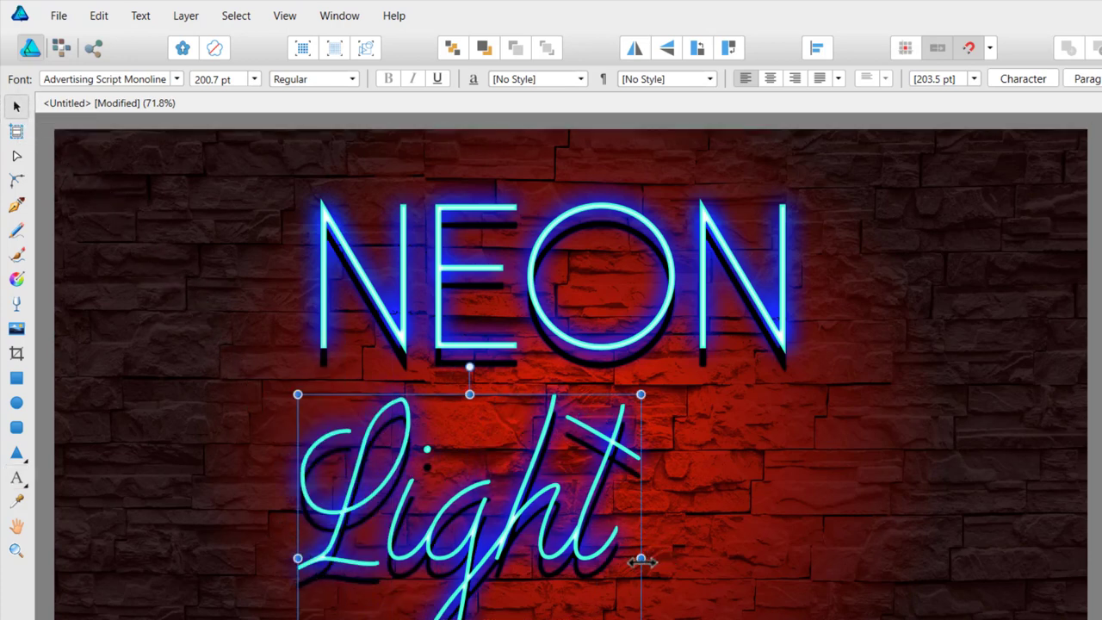
- Resize the Light text to 186.3 pt and centre it just below NEON
{"action": "left_click_drag", "start_coordinate": [640, 558], "coordinate": [807, 558]}
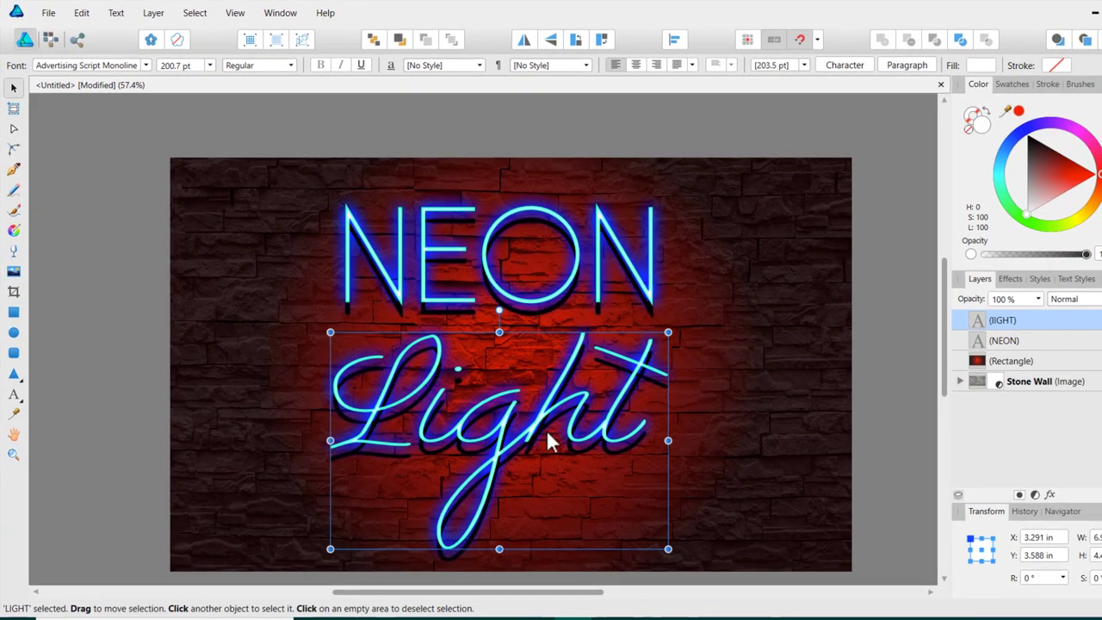
{"action": "left_click_drag", "start_coordinate": [498, 548], "coordinate": [498, 533]}
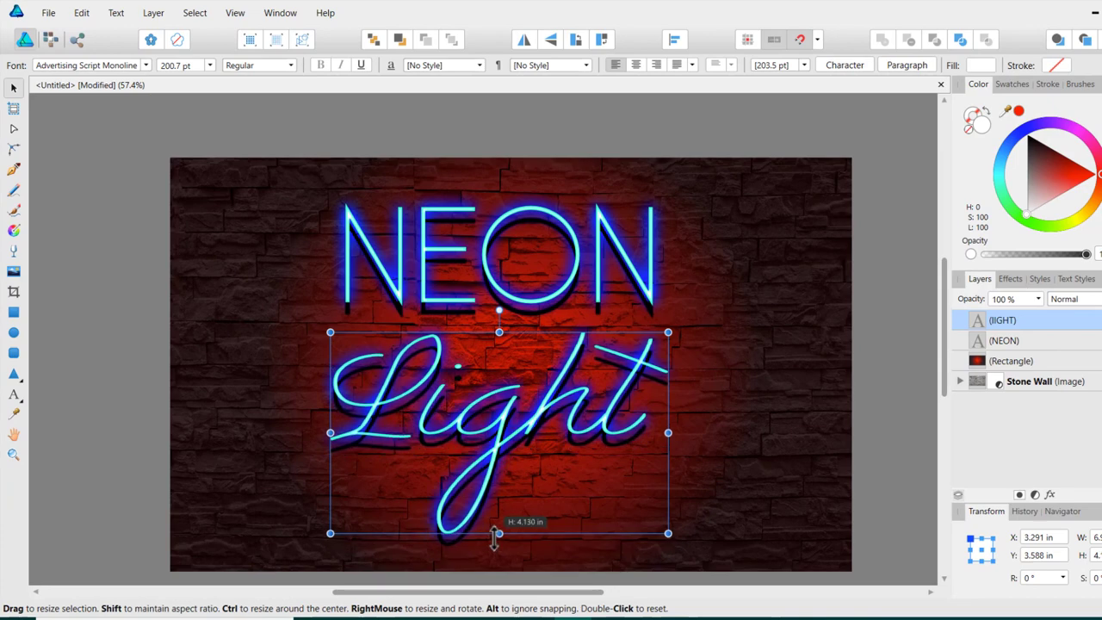
{"action": "left_click_drag", "start_coordinate": [537, 423], "coordinate": [535, 421]}
{"action": "scroll", "coordinate": [486, 482], "scroll_direction": "up", "scroll_amount": 3}
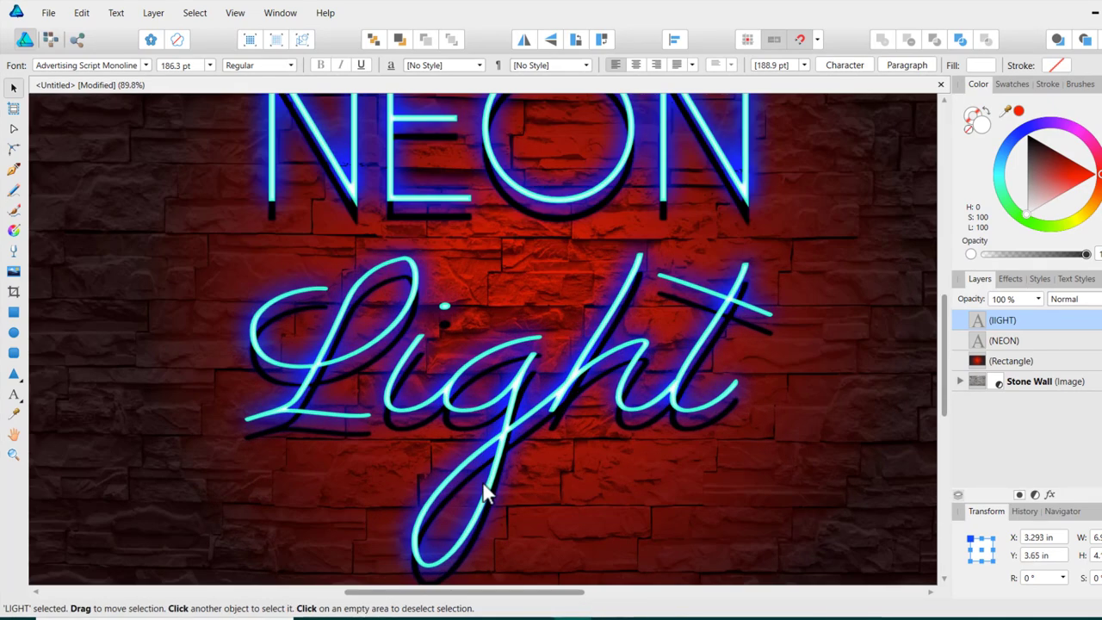
{"action": "scroll", "coordinate": [474, 495], "scroll_direction": "up", "scroll_amount": 2}
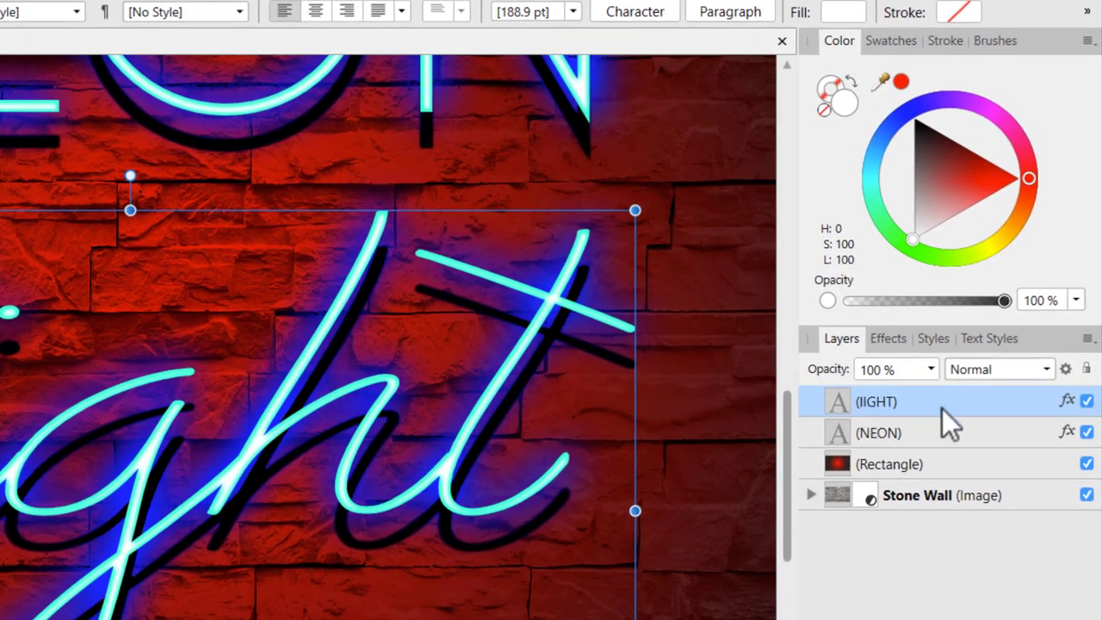
- Open Light's layer effects and set its drop shadow to 45.2 px offset and 25% intensity
{"action": "left_click", "coordinate": [1068, 402]}
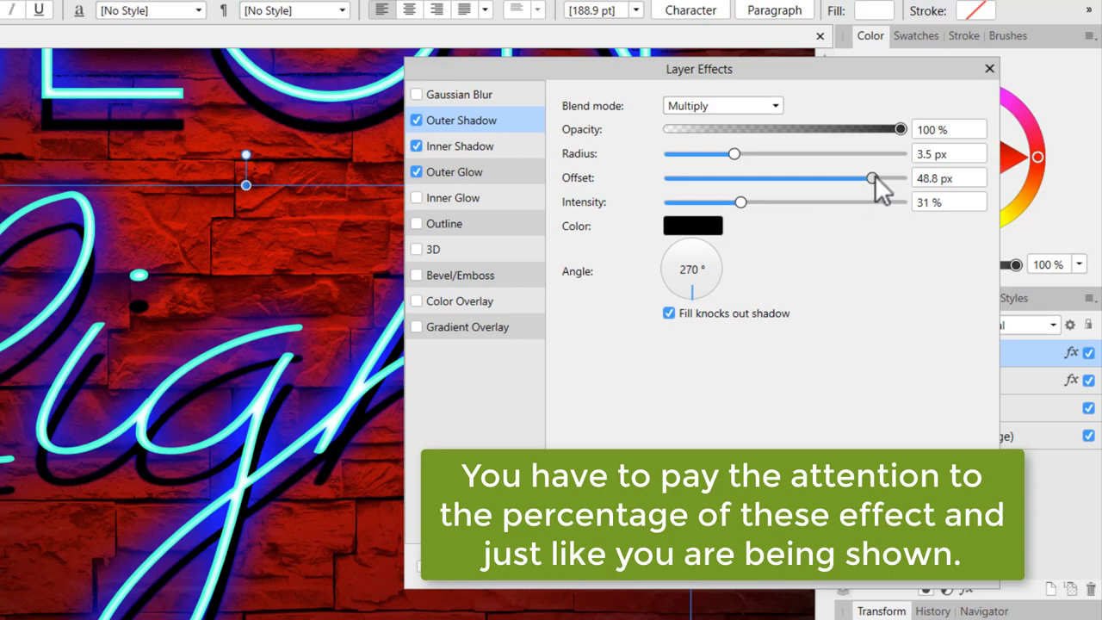
{"action": "left_click_drag", "start_coordinate": [875, 177], "coordinate": [890, 178]}
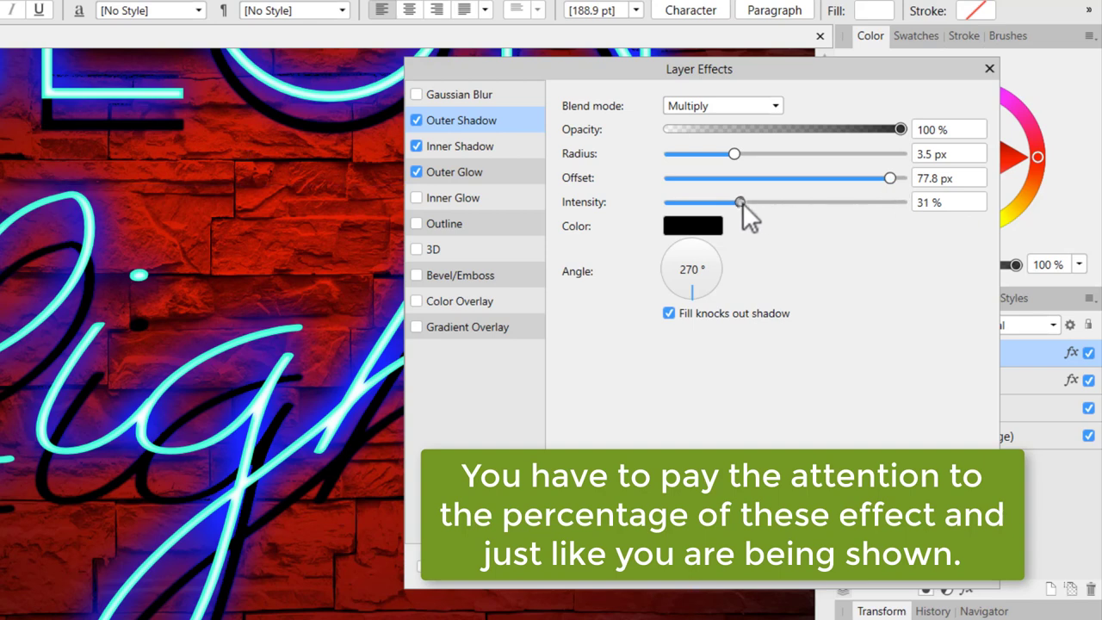
{"action": "left_click_drag", "start_coordinate": [743, 203], "coordinate": [729, 199]}
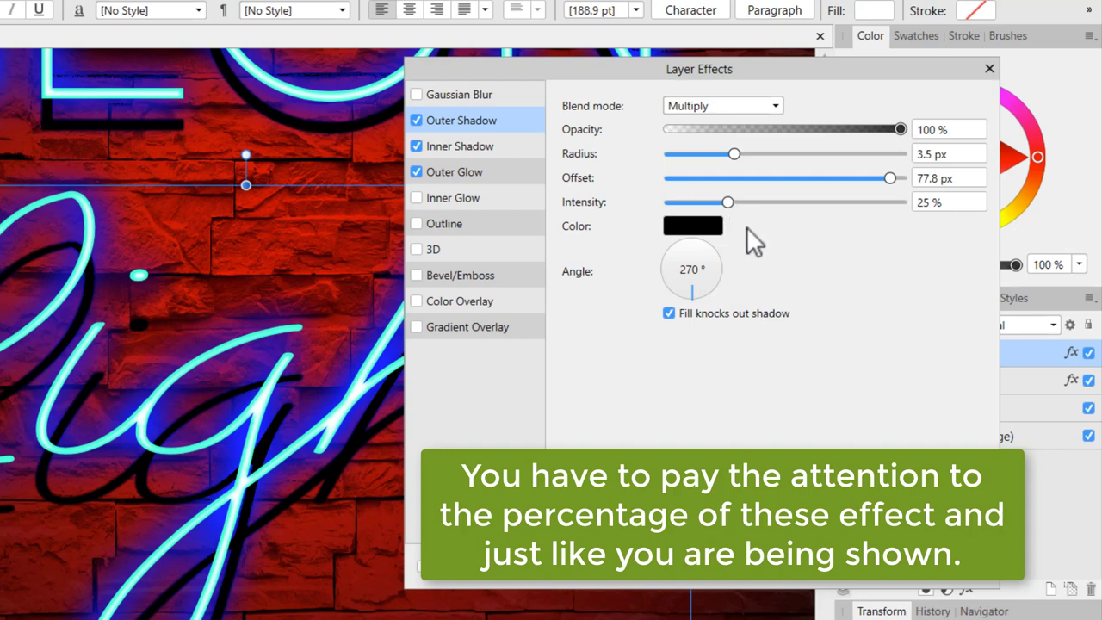
{"action": "left_click_drag", "start_coordinate": [890, 178], "coordinate": [864, 178]}
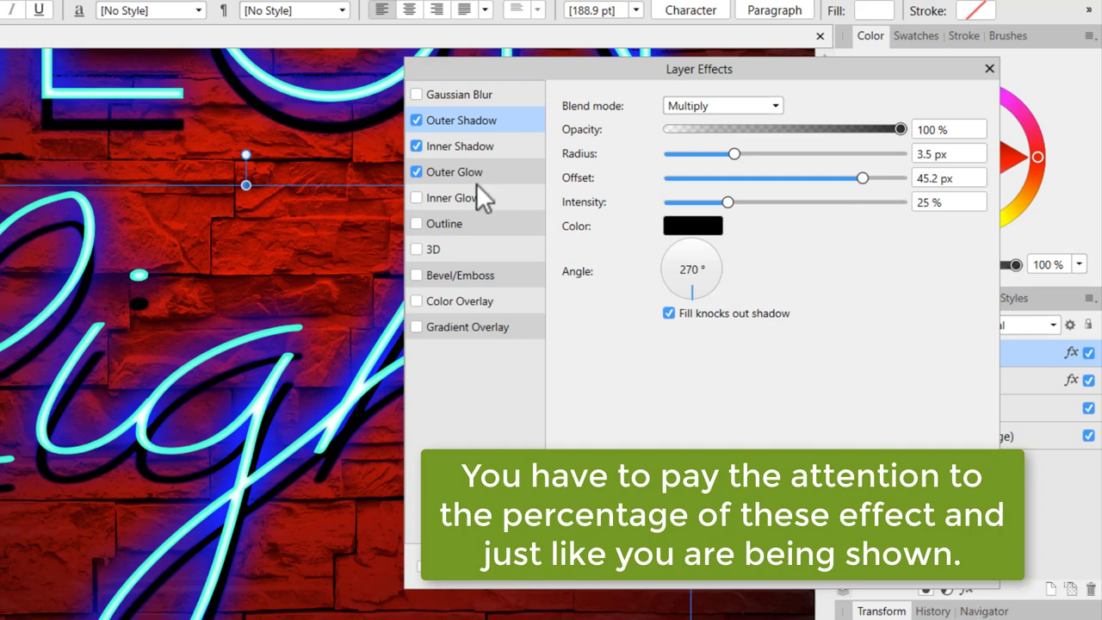
- Reduce Light's inner shadow to 6.2 px radius and 64% intensity
{"action": "left_click", "coordinate": [451, 147]}
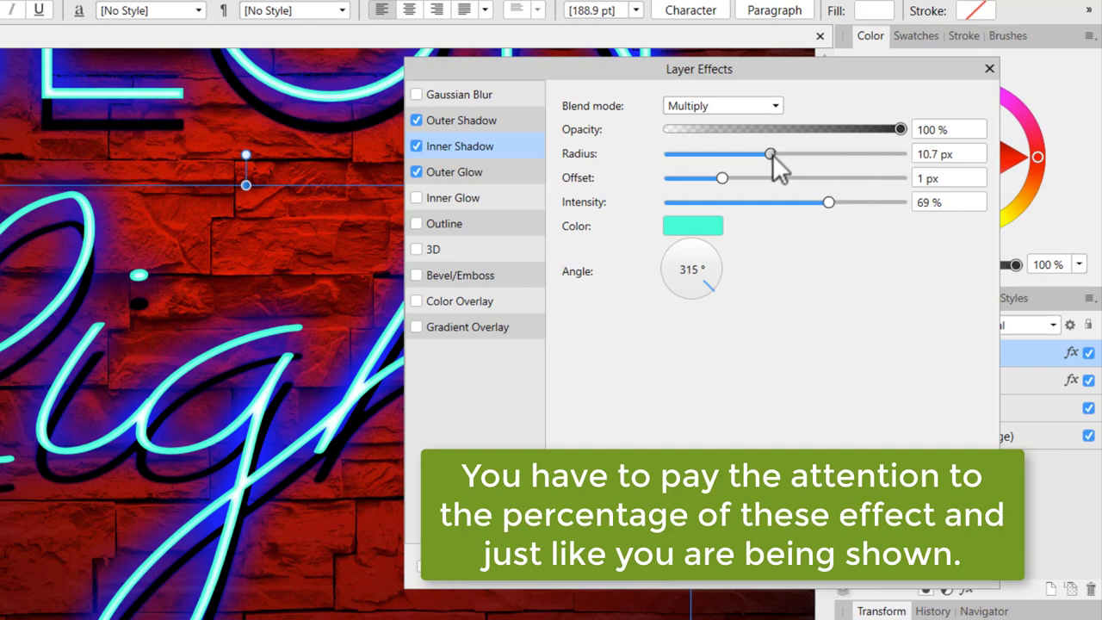
{"action": "left_click_drag", "start_coordinate": [773, 154], "coordinate": [750, 154]}
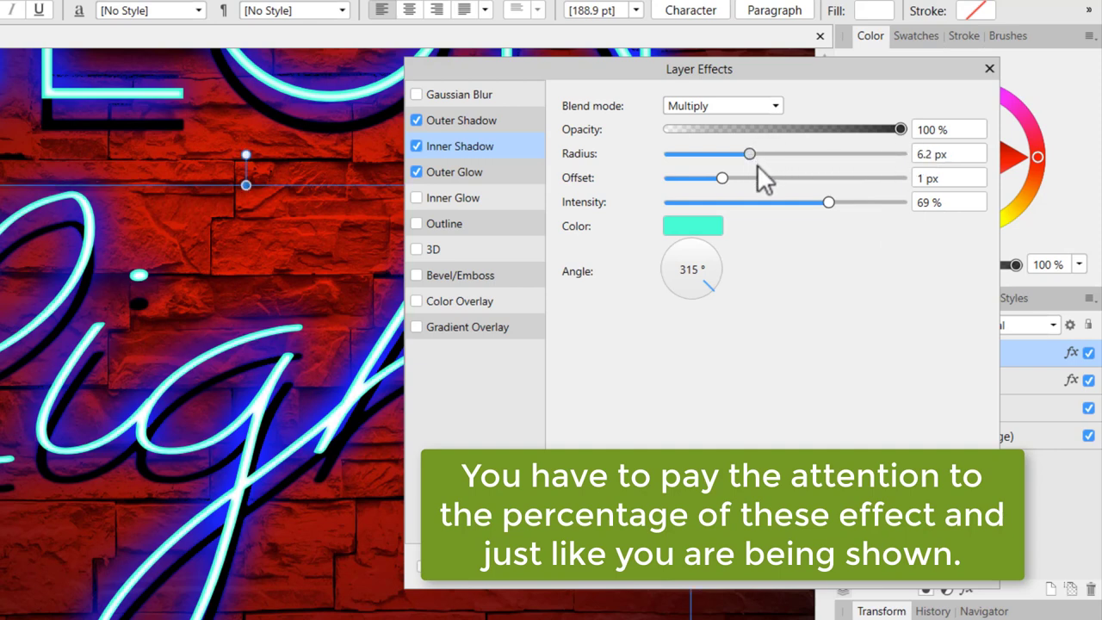
{"action": "left_click_drag", "start_coordinate": [722, 179], "coordinate": [723, 179]}
{"action": "mouse_move", "coordinate": [827, 203]}
{"action": "left_mouse_down"}
{"action": "mouse_move", "coordinate": [802, 203]}
{"action": "mouse_move", "coordinate": [819, 205]}
{"action": "left_mouse_up"}
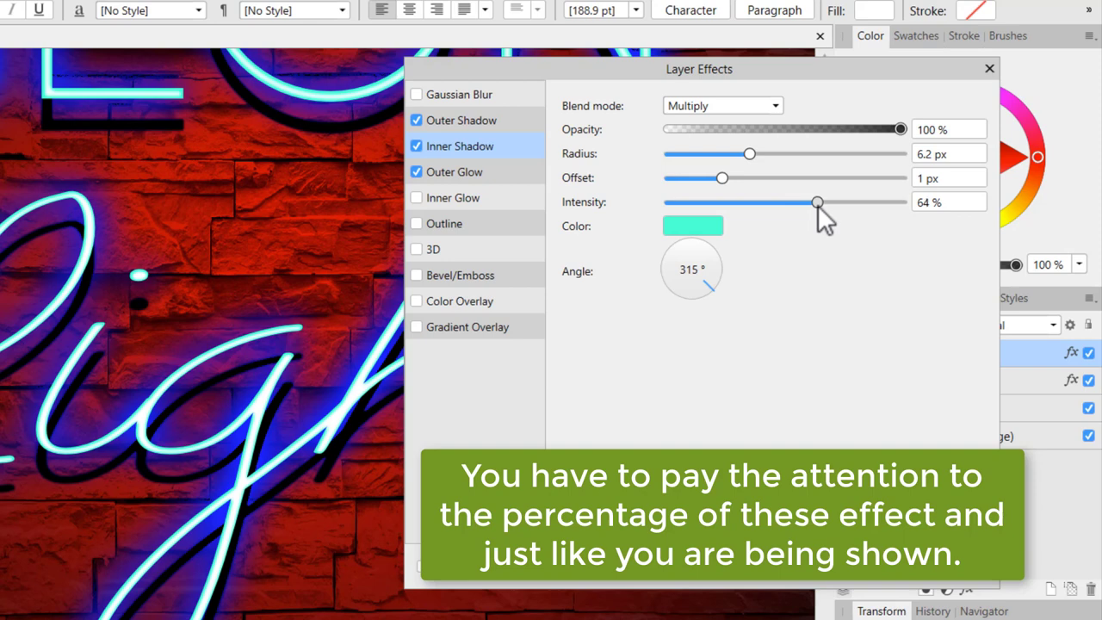
- Change Light's inner shadow colour to a fully saturated yellow
{"action": "left_click", "coordinate": [706, 226]}
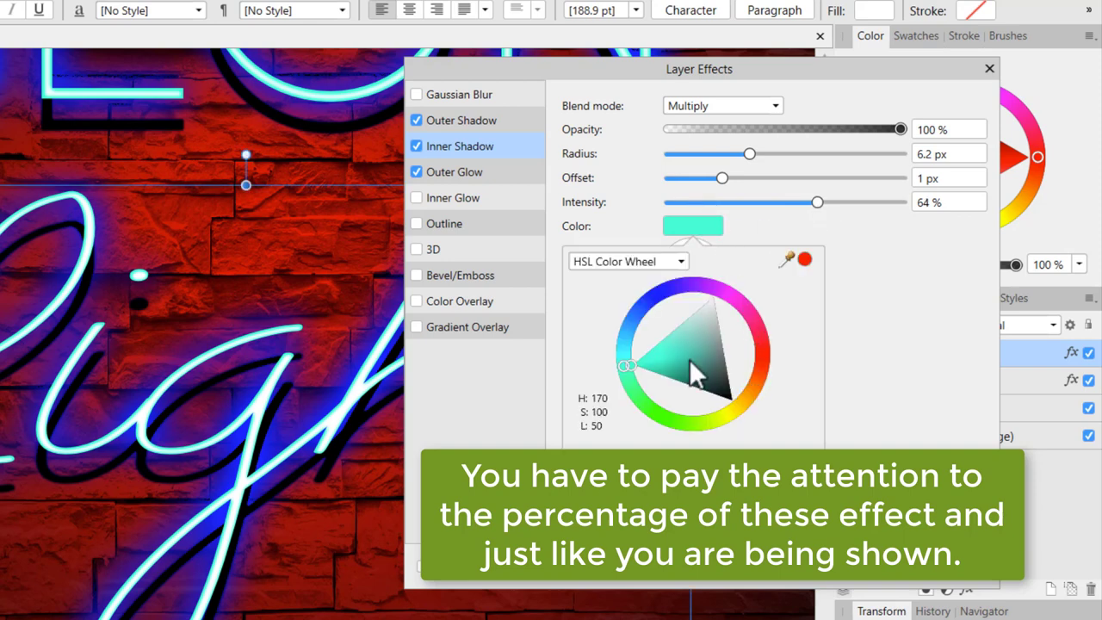
{"action": "mouse_move", "coordinate": [633, 366]}
{"action": "left_mouse_down"}
{"action": "mouse_move", "coordinate": [761, 406]}
{"action": "mouse_move", "coordinate": [620, 367]}
{"action": "left_mouse_up"}
{"action": "left_click", "coordinate": [654, 352]}
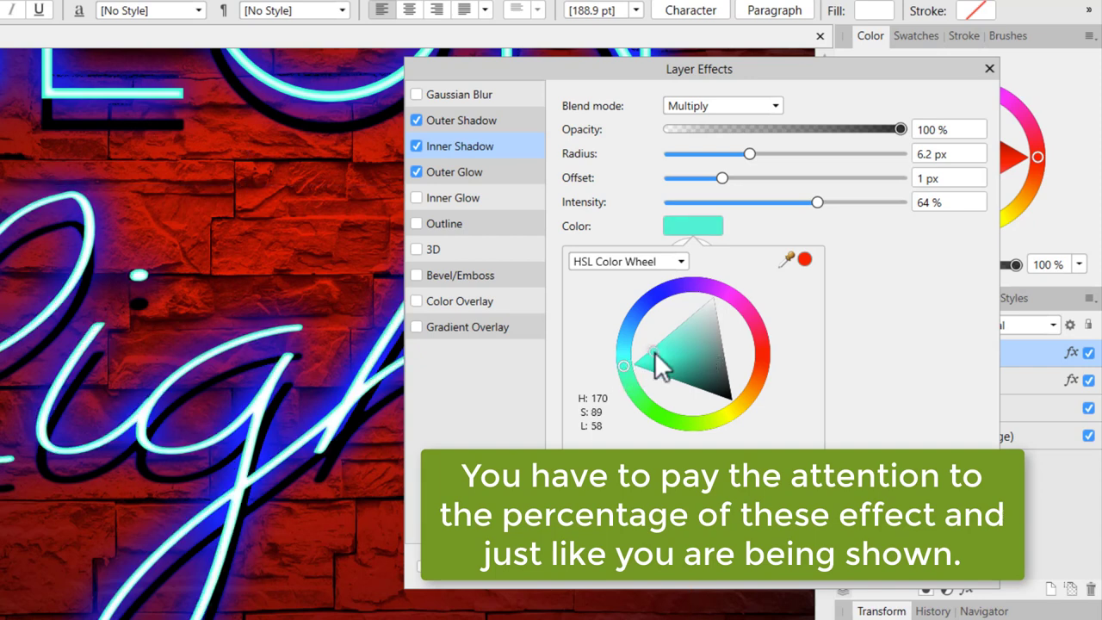
{"action": "mouse_move", "coordinate": [621, 363]}
{"action": "left_mouse_down"}
{"action": "mouse_move", "coordinate": [752, 418]}
{"action": "mouse_move", "coordinate": [737, 428]}
{"action": "mouse_move", "coordinate": [757, 438]}
{"action": "left_mouse_up"}
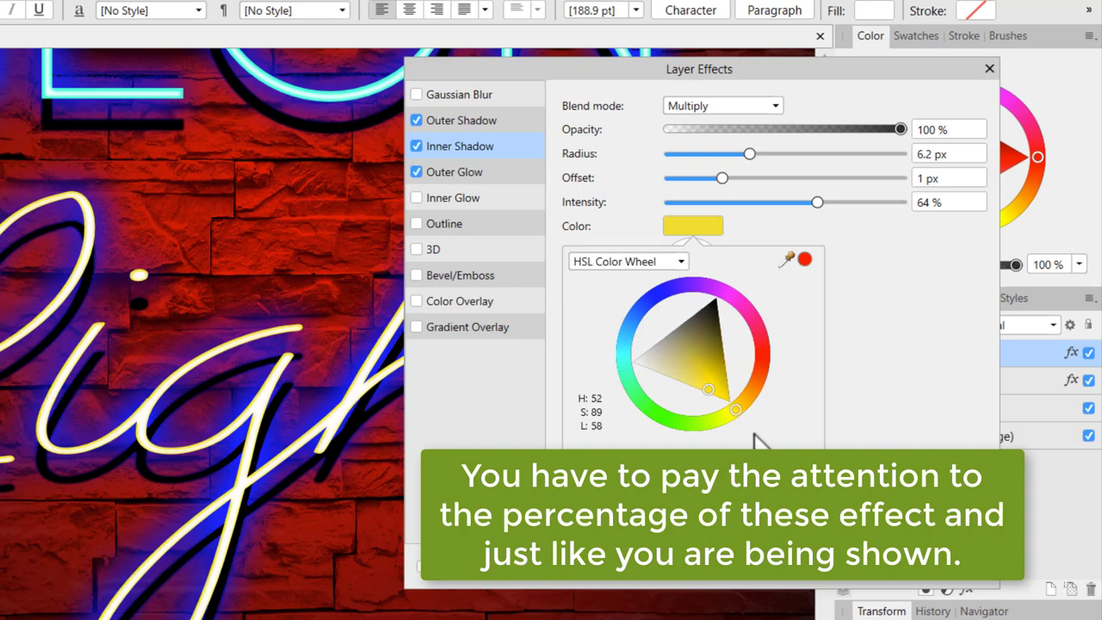
{"action": "left_click_drag", "start_coordinate": [711, 391], "coordinate": [738, 403]}
- Give Light a red (hue 345) outer glow with 49.5 px radius and 76% intensity
{"action": "left_click", "coordinate": [439, 174]}
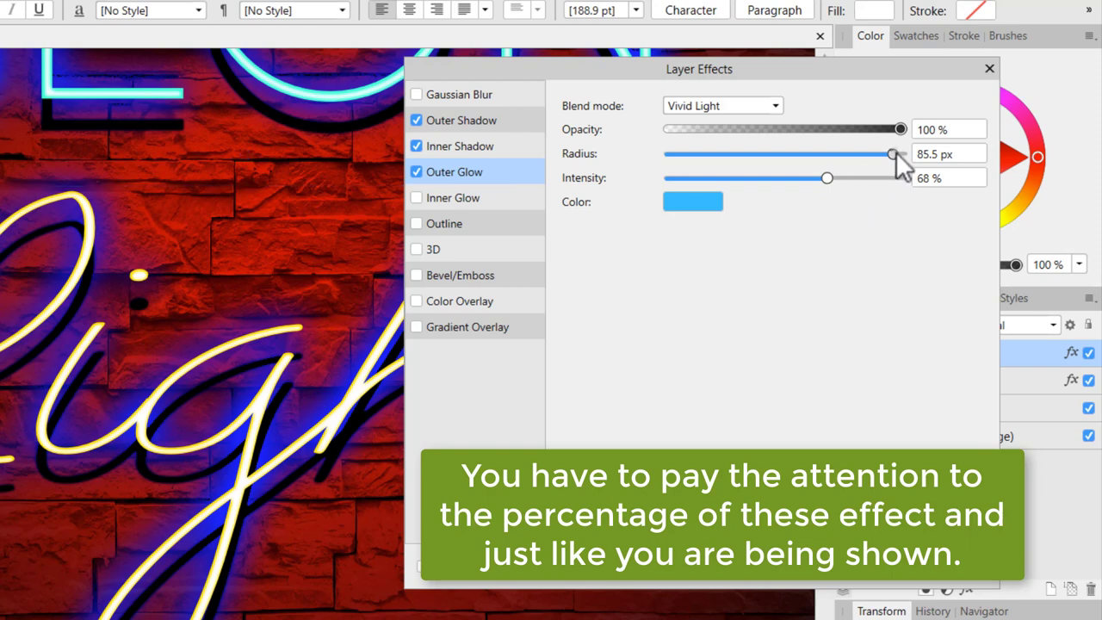
{"action": "mouse_move", "coordinate": [895, 154]}
{"action": "left_mouse_down"}
{"action": "mouse_move", "coordinate": [846, 153]}
{"action": "mouse_move", "coordinate": [861, 155]}
{"action": "left_mouse_up"}
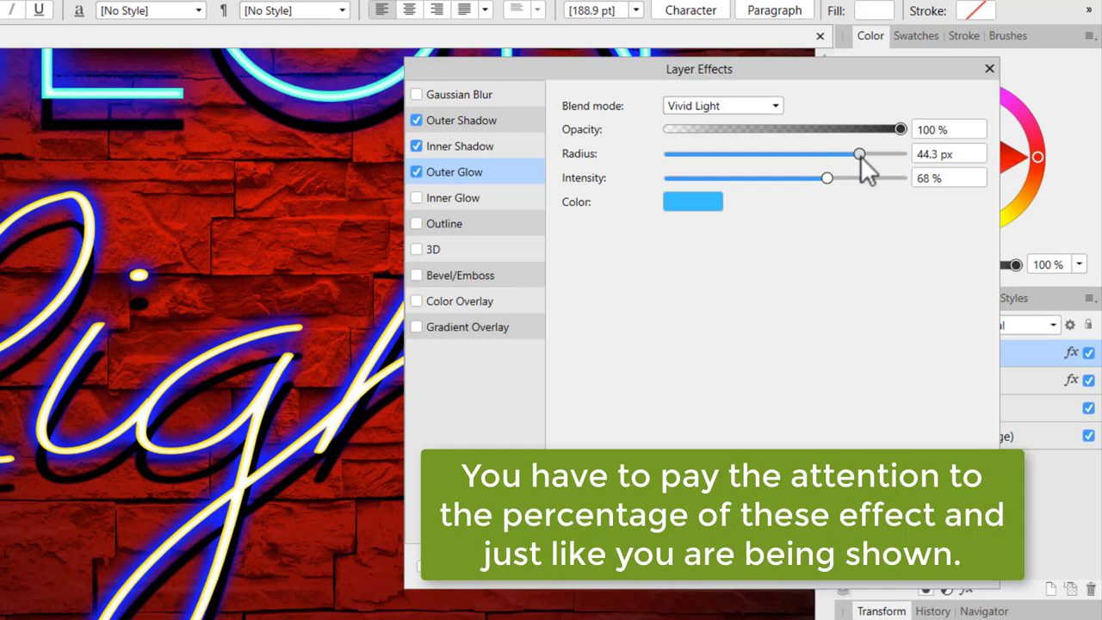
{"action": "left_click_drag", "start_coordinate": [864, 158], "coordinate": [875, 163]}
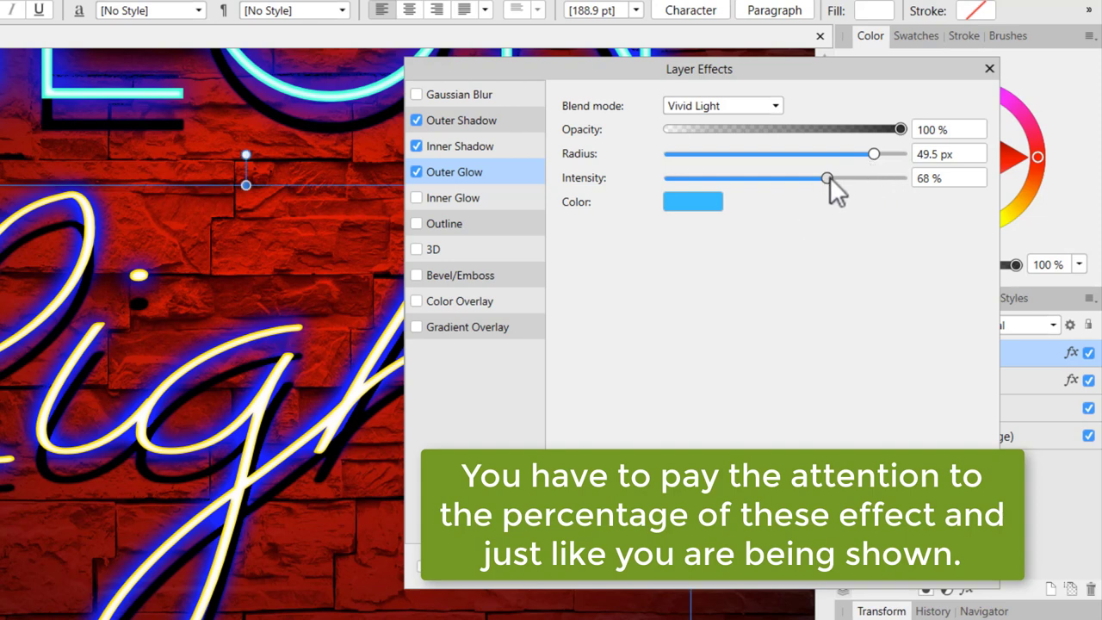
{"action": "left_click_drag", "start_coordinate": [831, 181], "coordinate": [846, 193]}
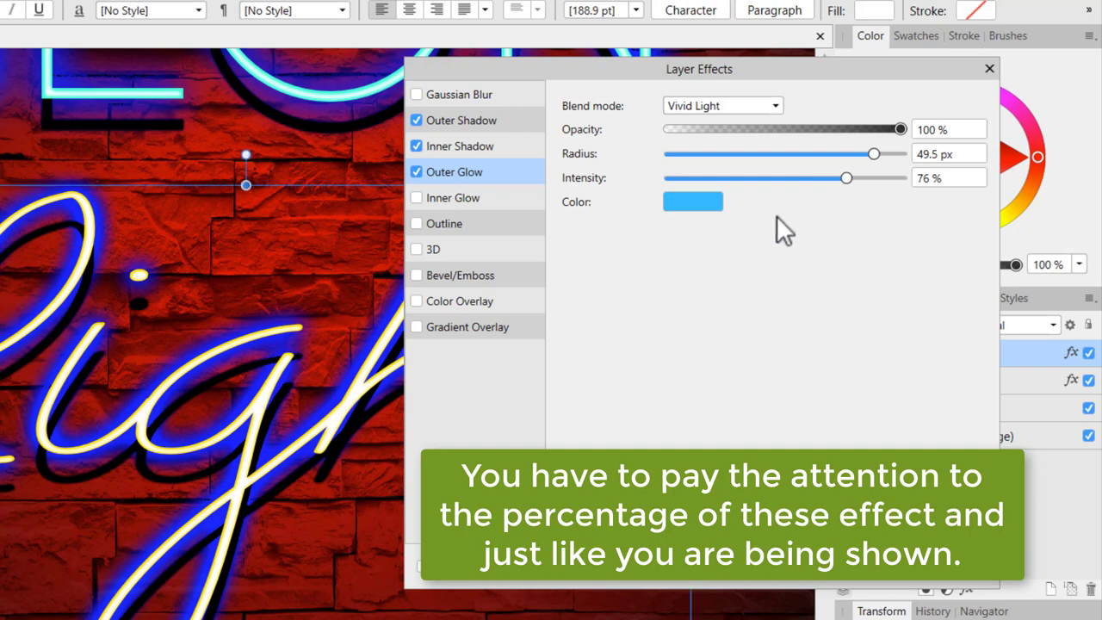
{"action": "left_click", "coordinate": [705, 202]}
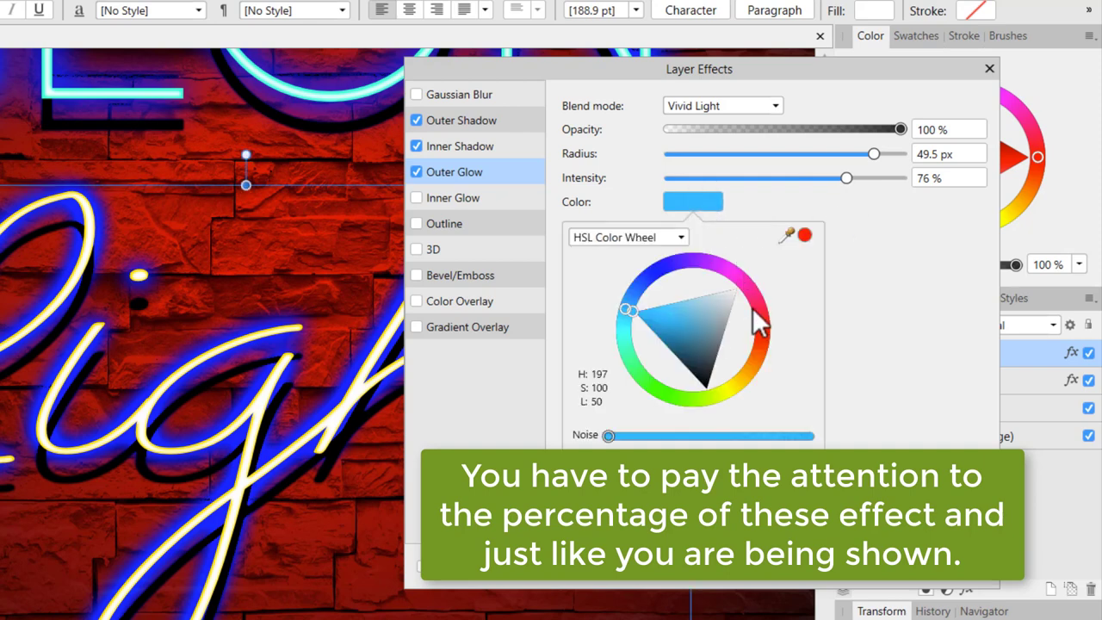
{"action": "mouse_move", "coordinate": [632, 312]}
{"action": "left_mouse_down"}
{"action": "mouse_move", "coordinate": [675, 272]}
{"action": "mouse_move", "coordinate": [766, 265]}
{"action": "mouse_move", "coordinate": [783, 307]}
{"action": "left_mouse_up"}
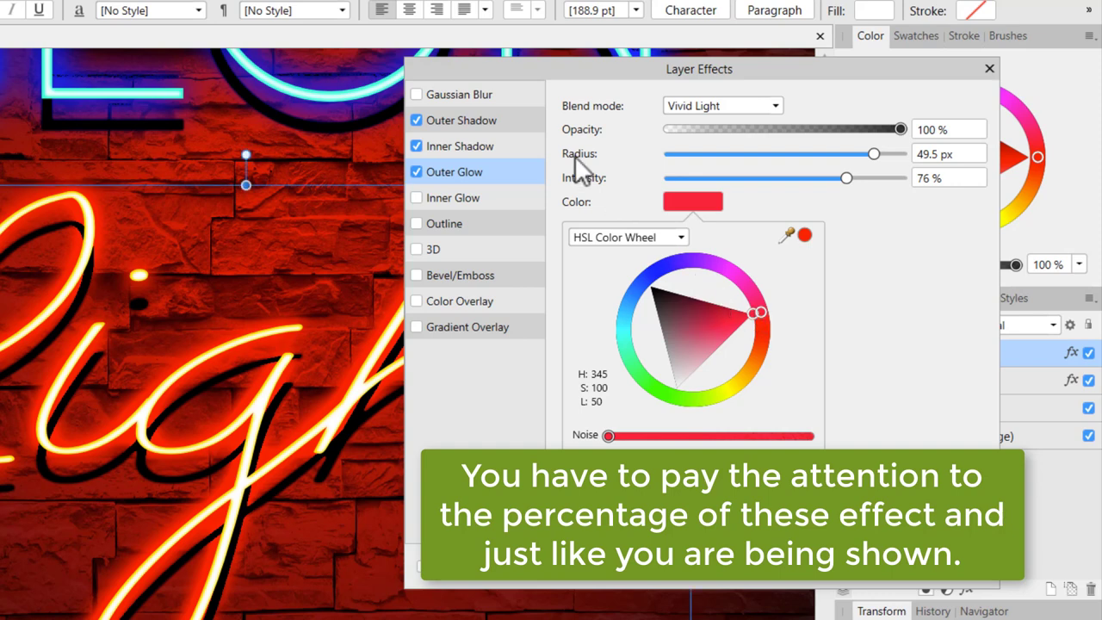
{"action": "left_click", "coordinate": [476, 120]}
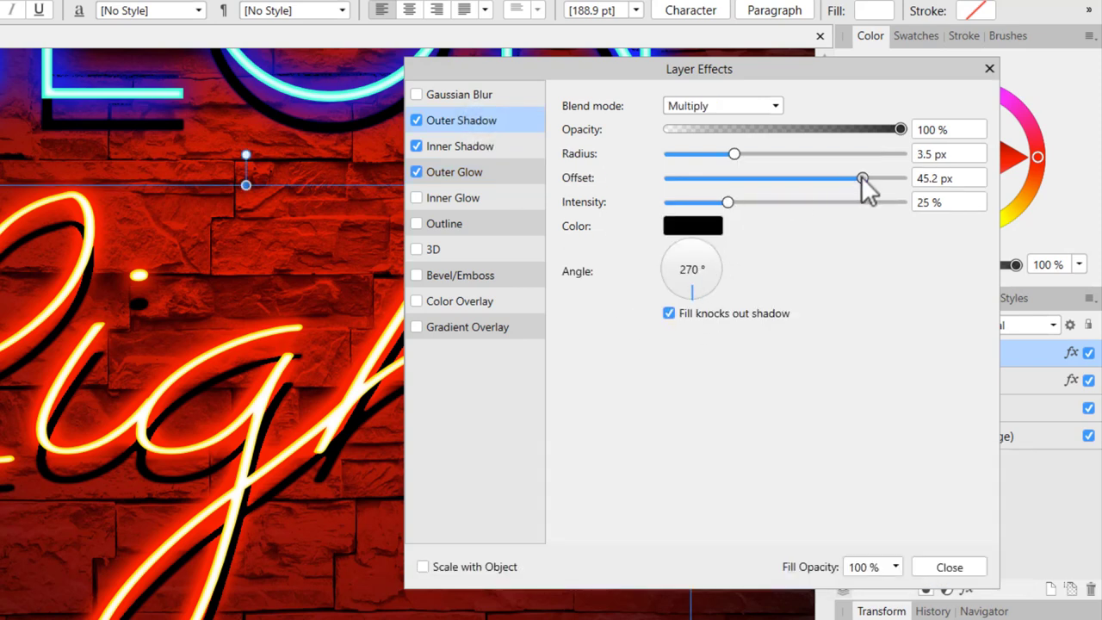
- Bring Light's drop shadow in to a 32 px offset and close Layer Effects
{"action": "left_click_drag", "start_coordinate": [862, 178], "coordinate": [828, 179]}
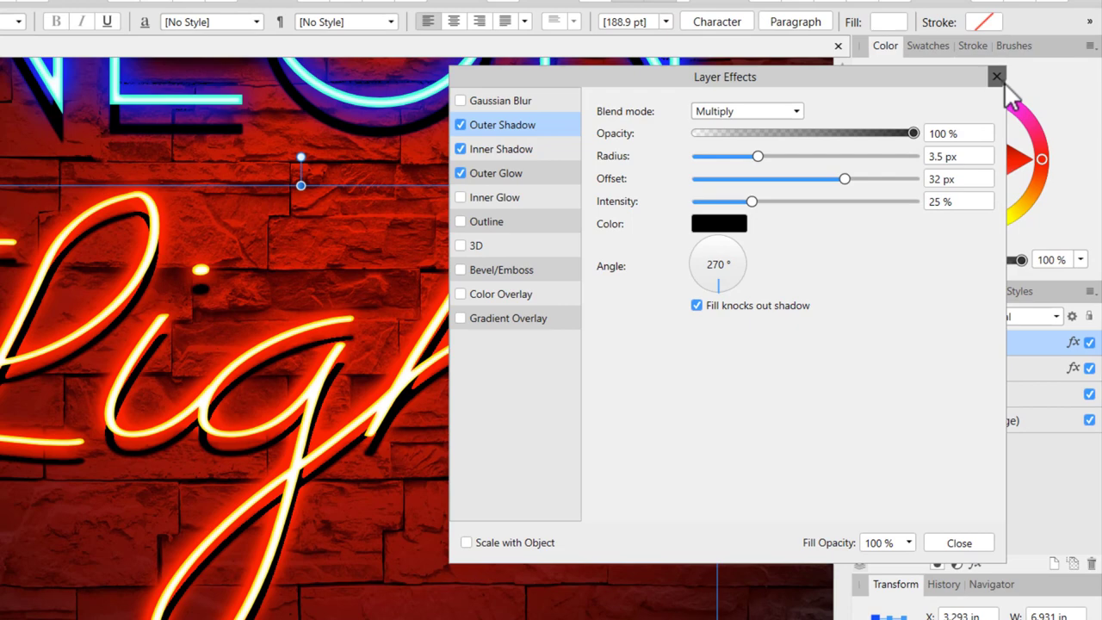
{"action": "left_click", "coordinate": [989, 68]}
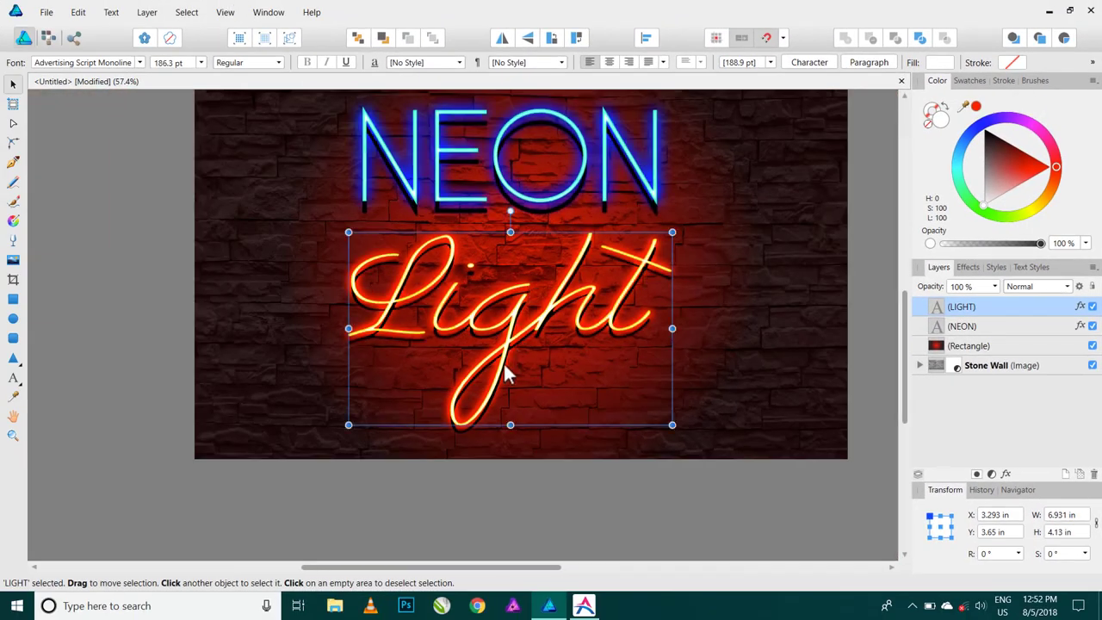
{"action": "scroll", "coordinate": [503, 362], "scroll_direction": "down", "scroll_amount": 3}
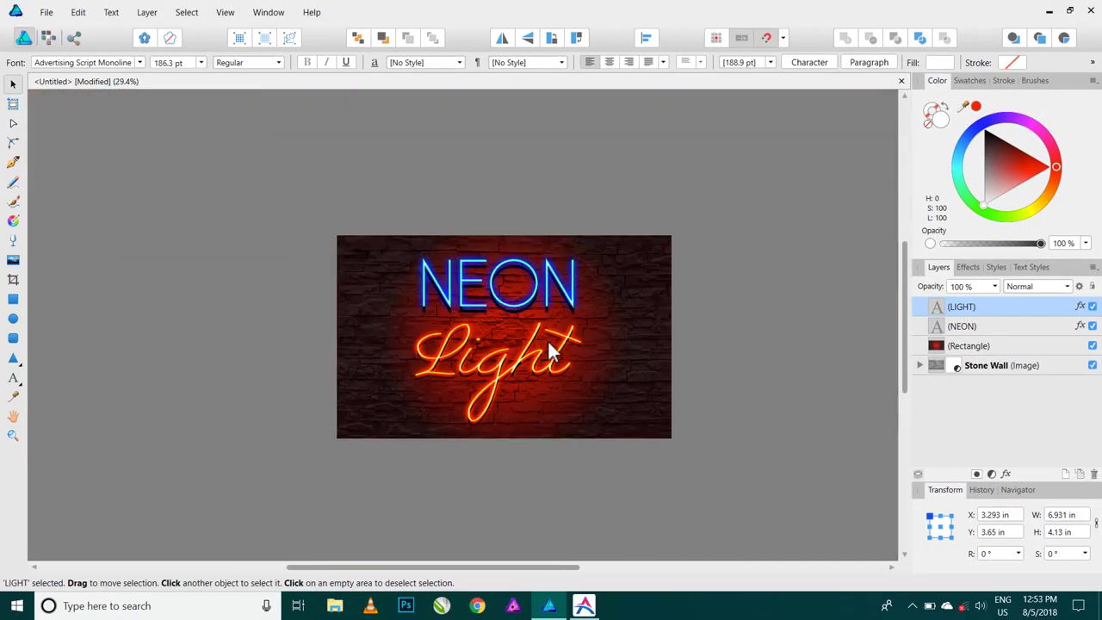
{"action": "scroll", "coordinate": [551, 345], "scroll_direction": "up", "scroll_amount": 2}
{"action": "scroll", "coordinate": [551, 344], "scroll_direction": "up", "scroll_amount": 1}
- Draw an ellipse covering the NEON lettering with the Ellipse Tool
{"action": "left_click", "coordinate": [835, 327]}
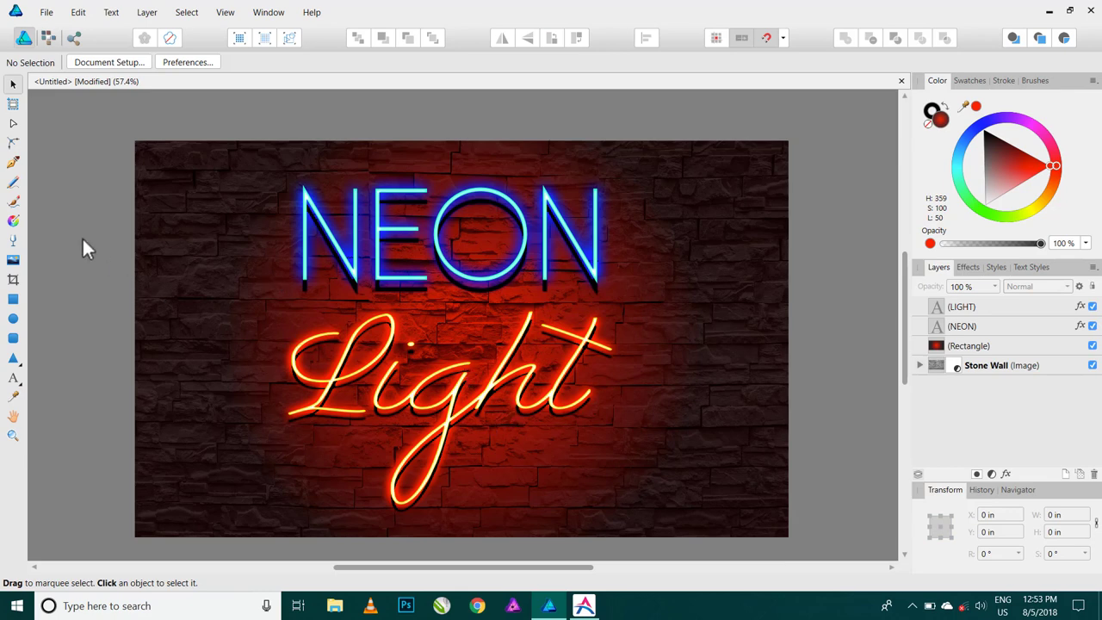
{"action": "left_click", "coordinate": [13, 319]}
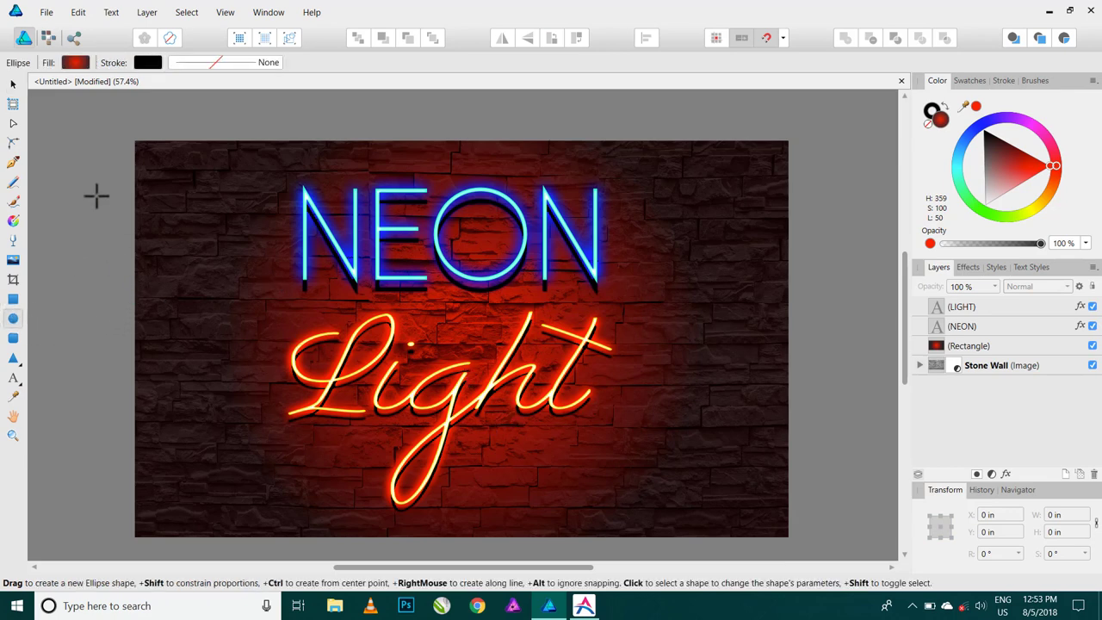
{"action": "left_click_drag", "start_coordinate": [1038, 160], "coordinate": [1020, 152]}
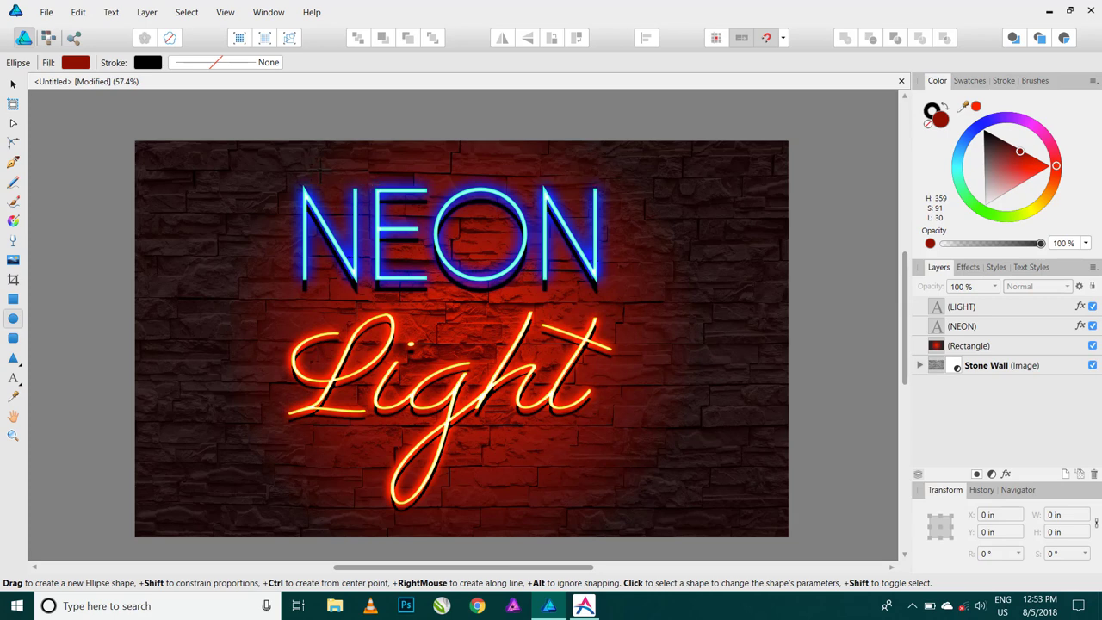
{"action": "mouse_move", "coordinate": [319, 169]}
{"action": "left_mouse_down"}
{"action": "mouse_move", "coordinate": [488, 270]}
{"action": "mouse_move", "coordinate": [598, 284]}
{"action": "left_mouse_up"}
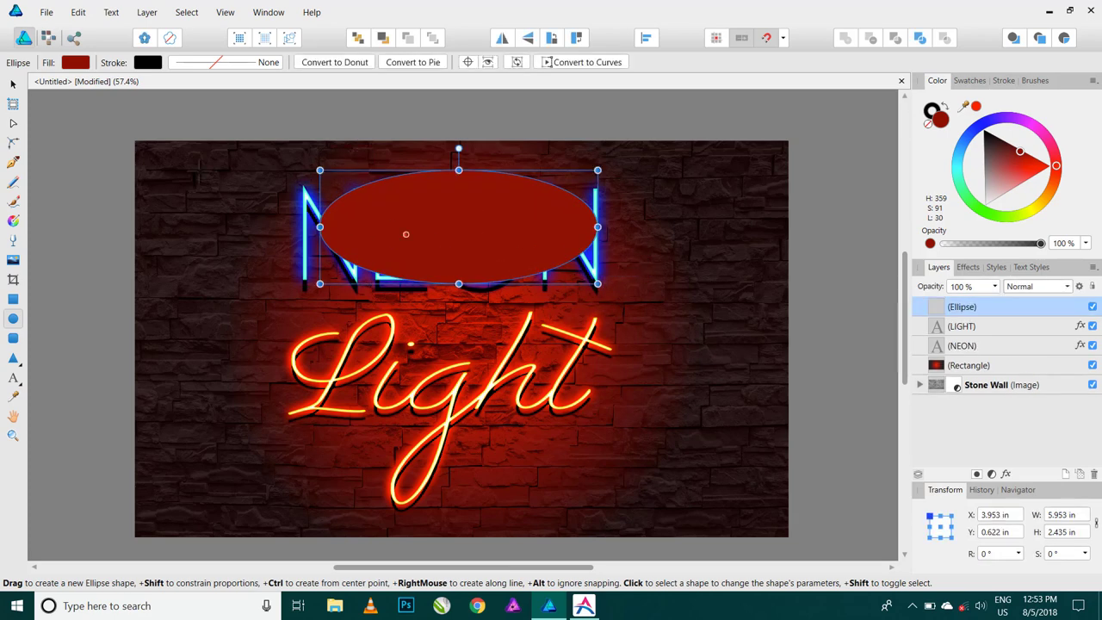
- Fill the 5.953 × 2.435 in ellipse deep blue and shift it left to align with NEON
{"action": "left_click", "coordinate": [13, 83]}
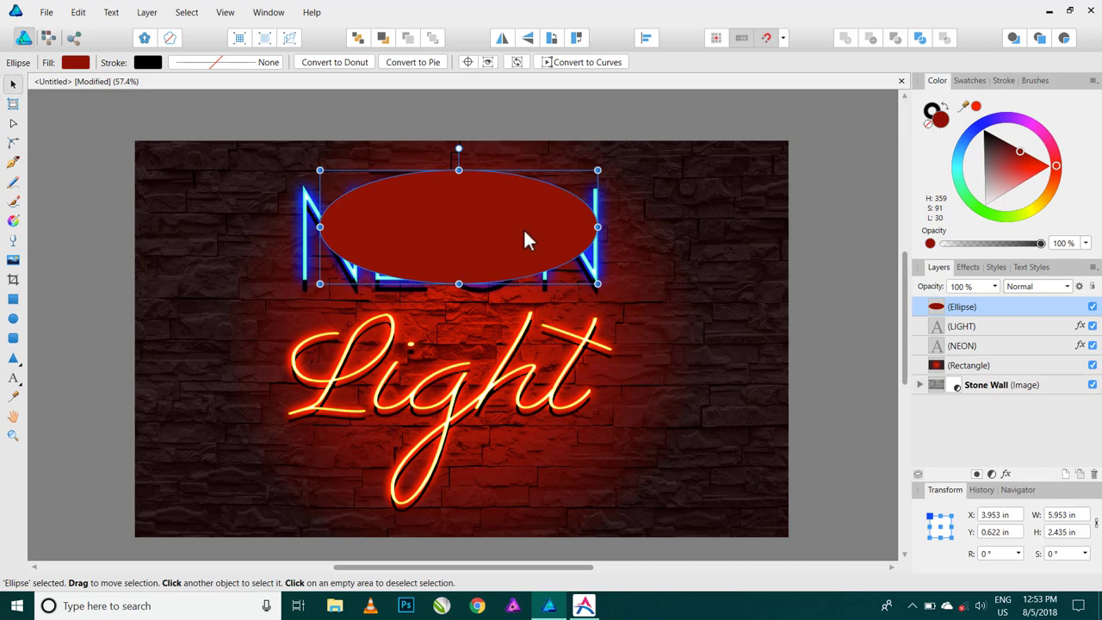
{"action": "left_click", "coordinate": [983, 124]}
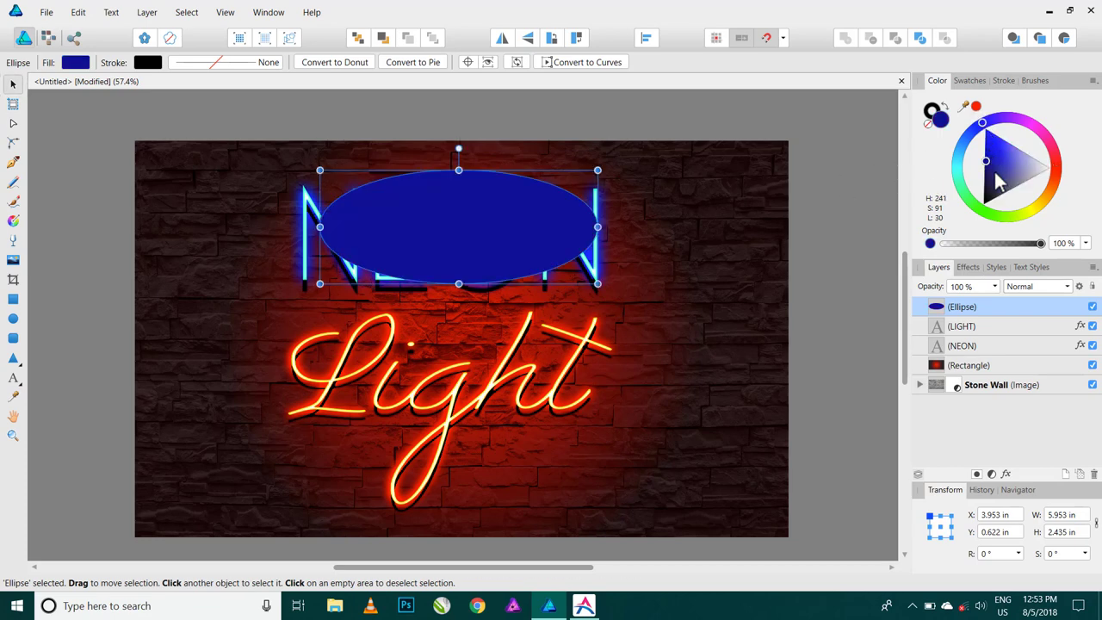
{"action": "mouse_move", "coordinate": [987, 161]}
{"action": "left_mouse_down"}
{"action": "mouse_move", "coordinate": [986, 180]}
{"action": "mouse_move", "coordinate": [984, 167]}
{"action": "left_mouse_up"}
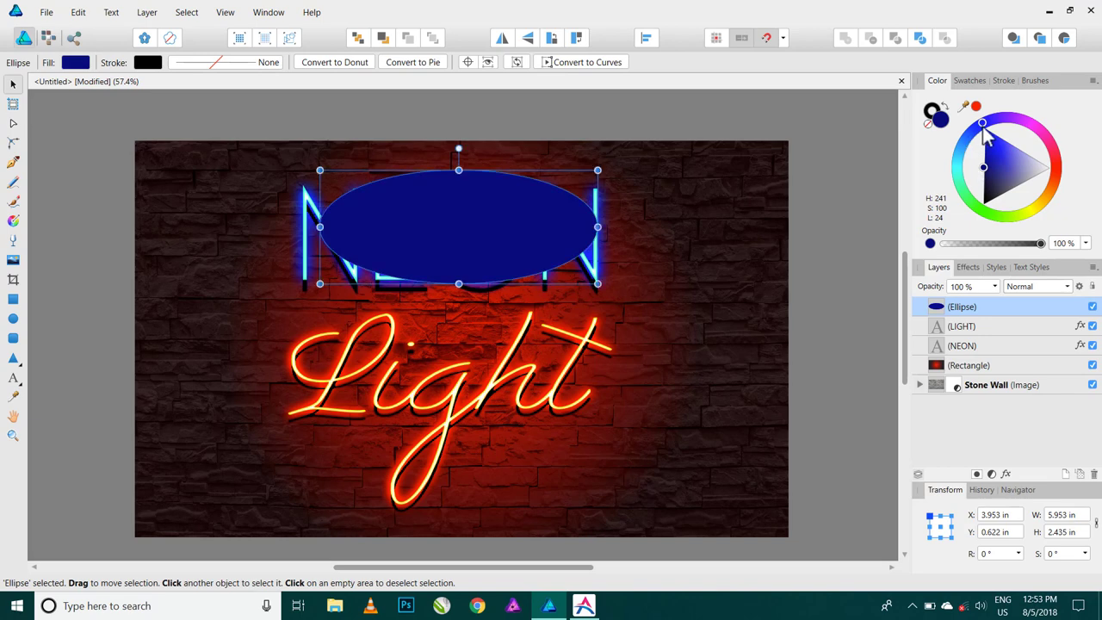
{"action": "left_click_drag", "start_coordinate": [983, 125], "coordinate": [979, 126]}
{"action": "mouse_move", "coordinate": [983, 166]}
{"action": "left_mouse_down"}
{"action": "mouse_move", "coordinate": [983, 123]}
{"action": "mouse_move", "coordinate": [994, 143]}
{"action": "mouse_move", "coordinate": [985, 150]}
{"action": "left_mouse_up"}
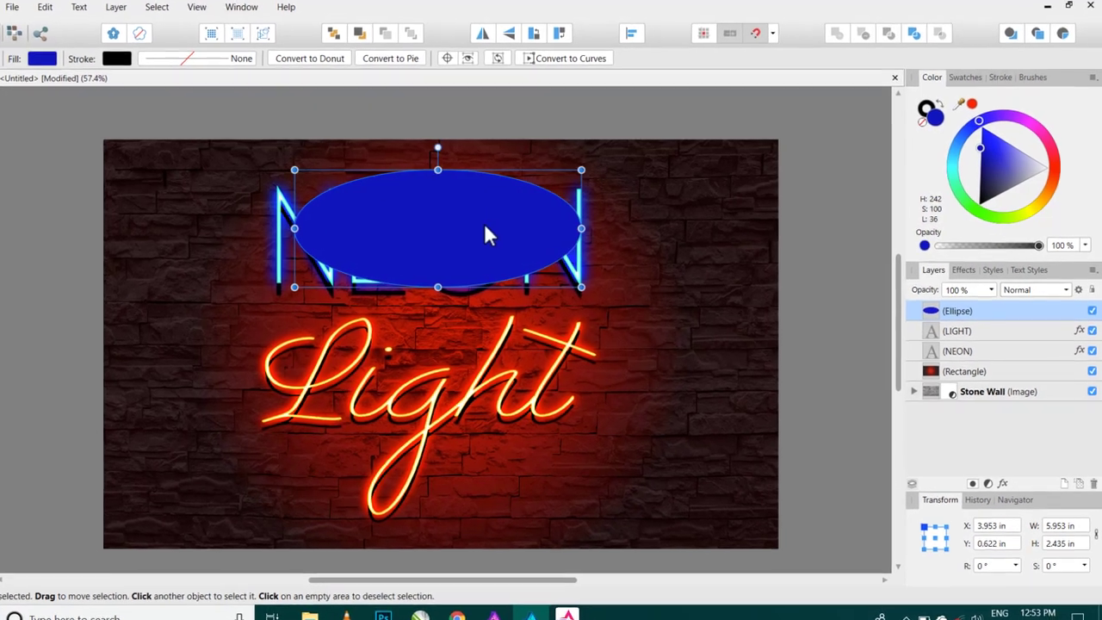
{"action": "left_click_drag", "start_coordinate": [485, 228], "coordinate": [469, 229]}
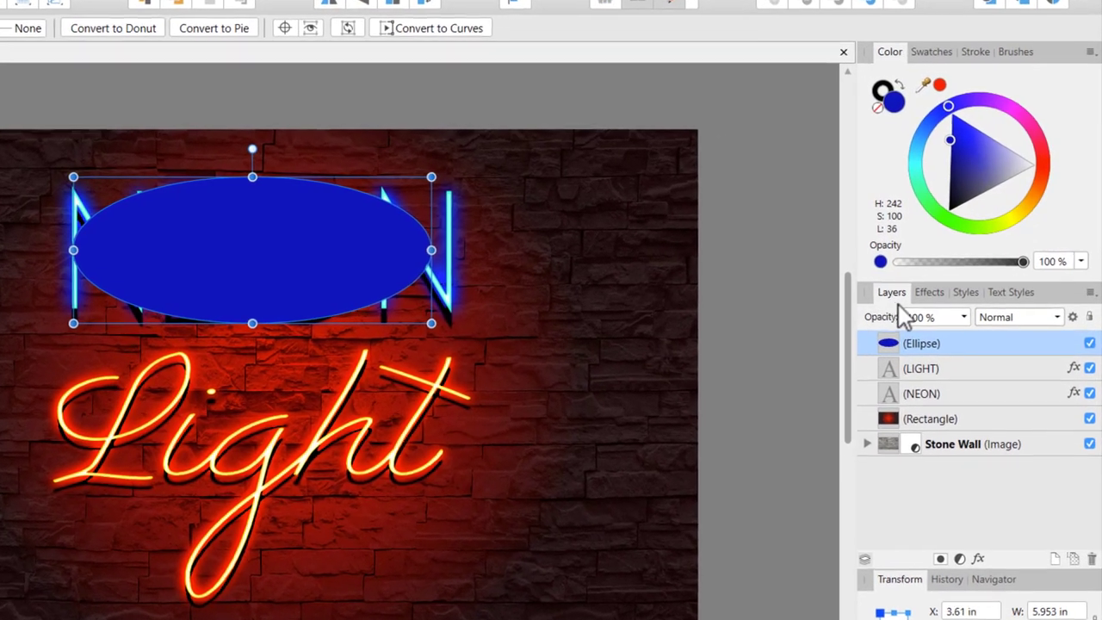
- Give the blue ellipse a 100 px Gaussian Blur and 84% opacity, then move its layer lower
{"action": "left_click", "coordinate": [978, 558]}
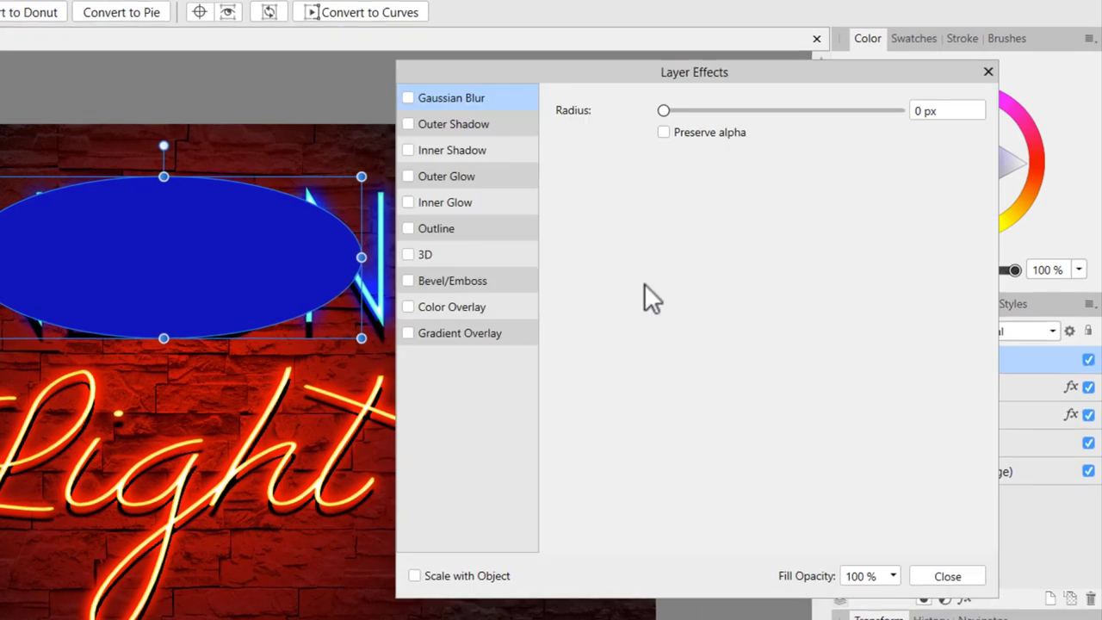
{"action": "left_click", "coordinate": [409, 98]}
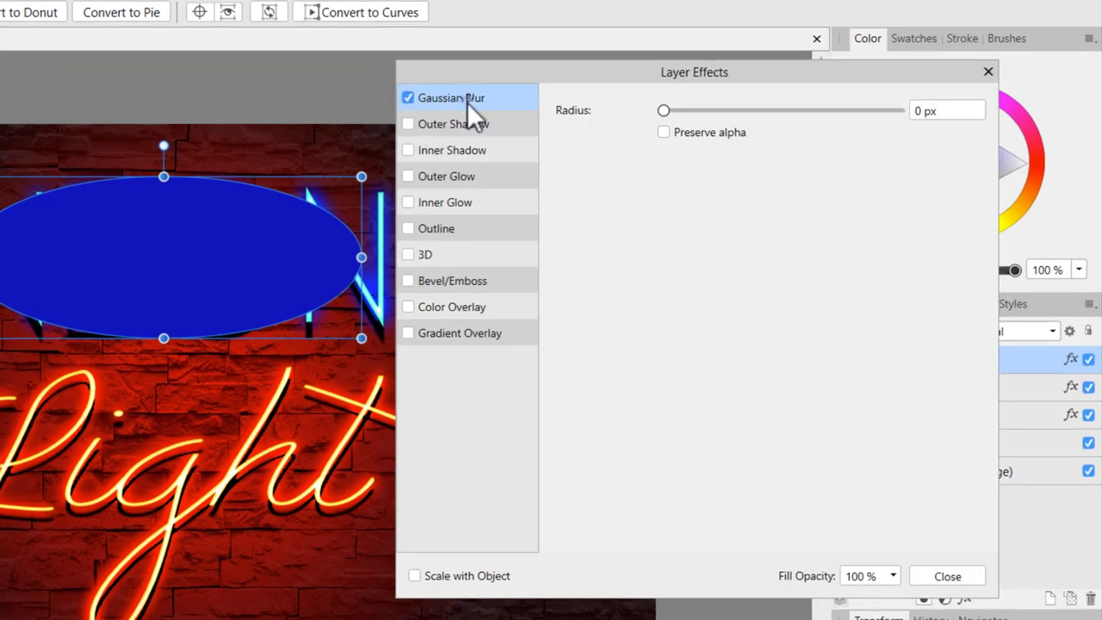
{"action": "left_click_drag", "start_coordinate": [664, 112], "coordinate": [948, 114]}
{"action": "left_click", "coordinate": [989, 72]}
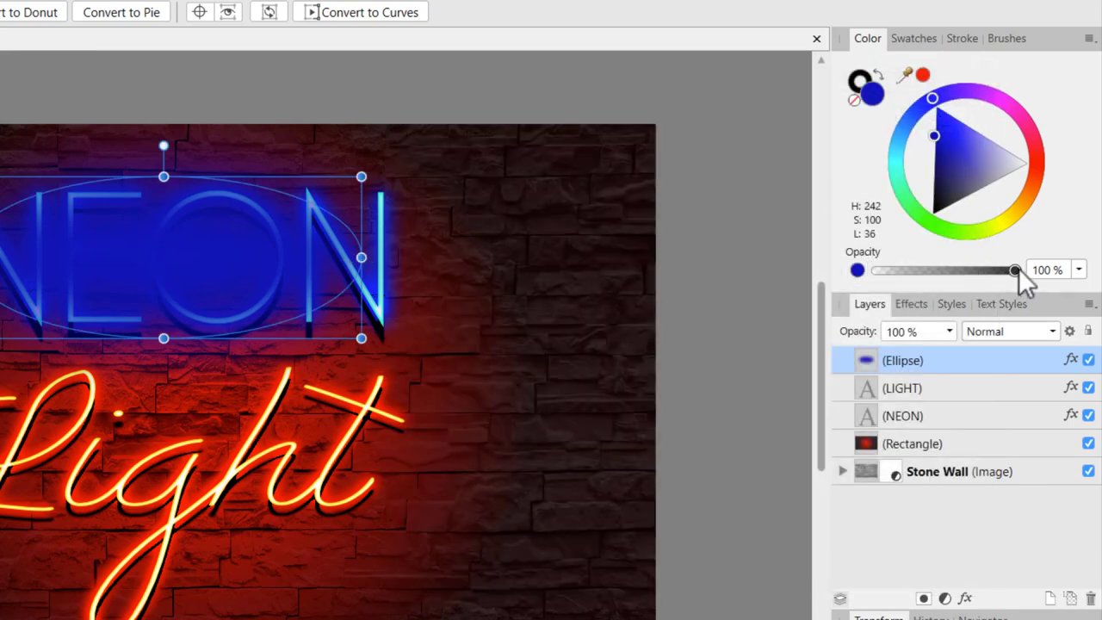
{"action": "left_click_drag", "start_coordinate": [1016, 270], "coordinate": [994, 270]}
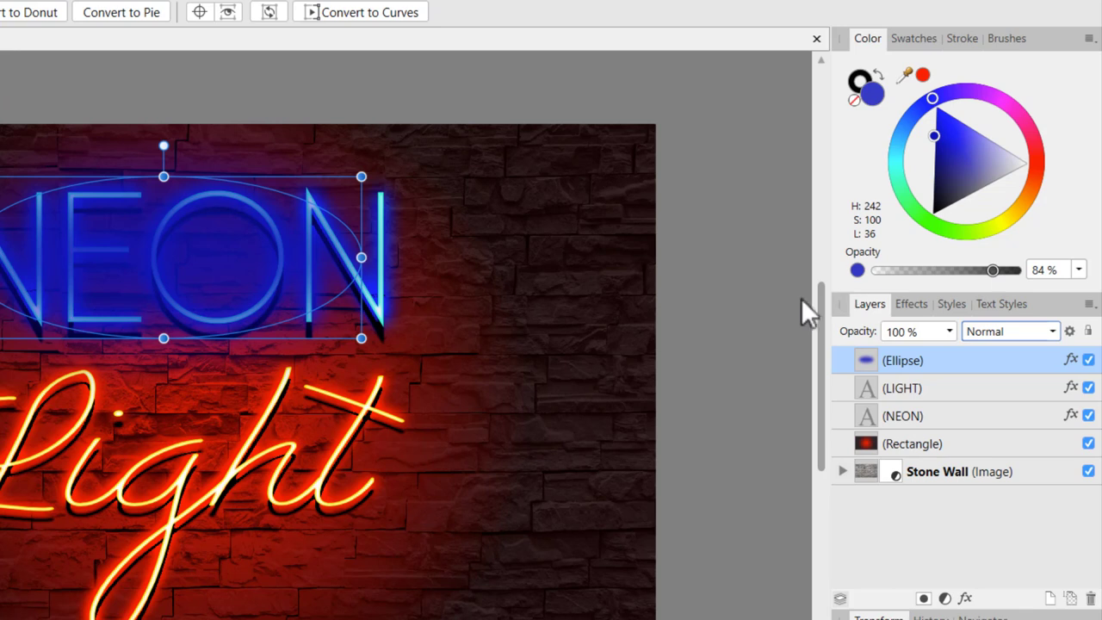
{"action": "mouse_move", "coordinate": [908, 357]}
{"action": "left_mouse_down"}
{"action": "mouse_move", "coordinate": [867, 371]}
{"action": "mouse_move", "coordinate": [869, 415]}
{"action": "mouse_move", "coordinate": [865, 405]}
{"action": "left_mouse_up"}
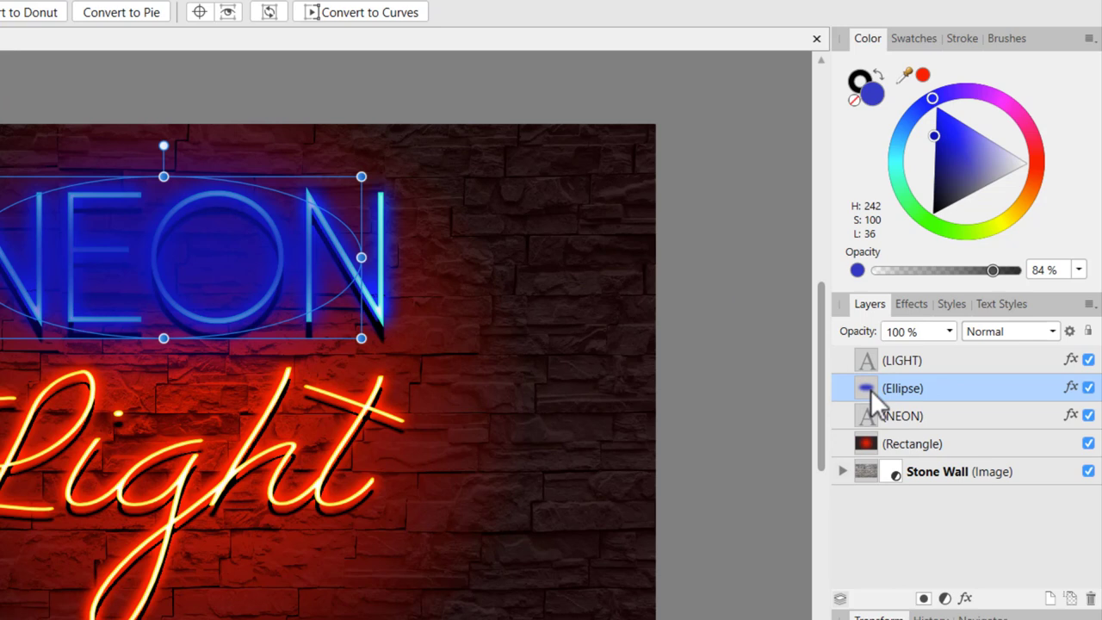
- Place the ellipse layer below NEON at 54% opacity, widened and slightly tilted
{"action": "left_click_drag", "start_coordinate": [870, 389], "coordinate": [869, 429]}
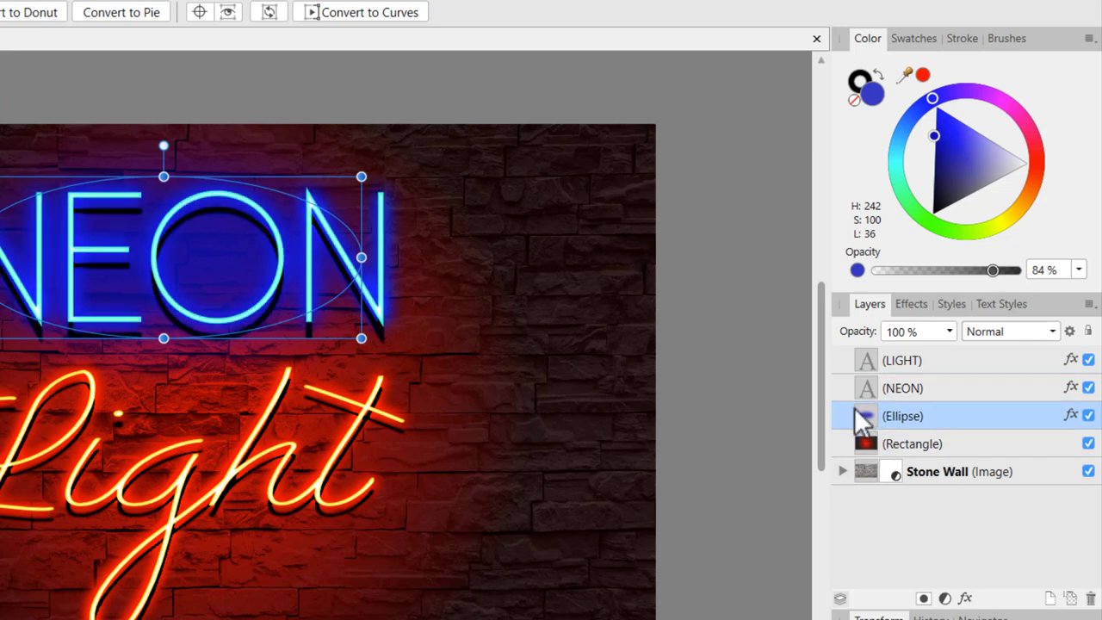
{"action": "left_click_drag", "start_coordinate": [992, 270], "coordinate": [953, 273]}
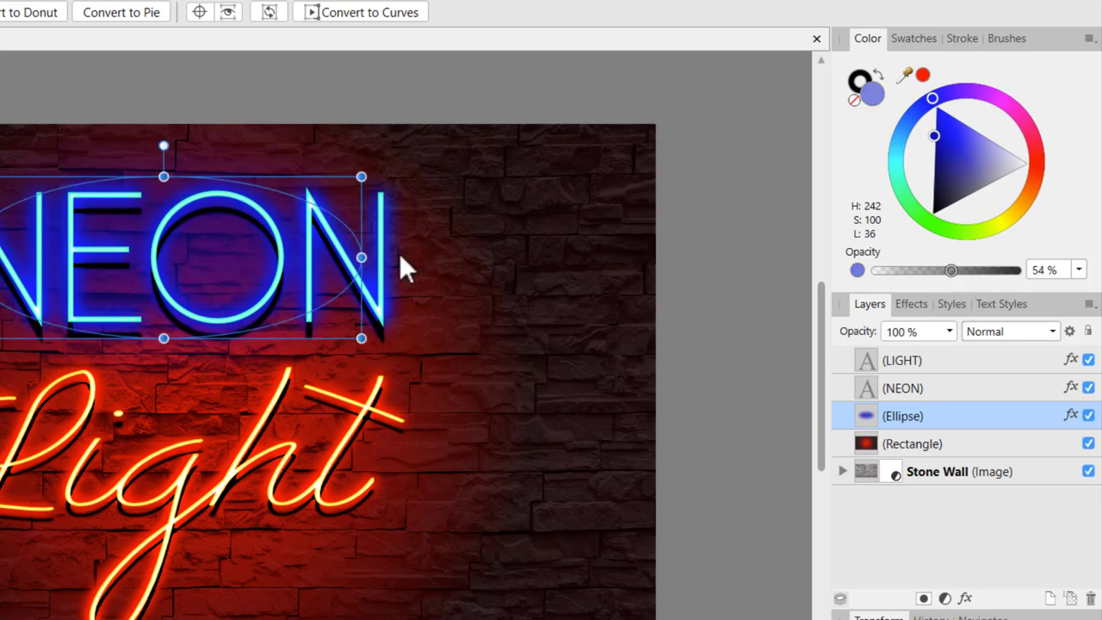
{"action": "left_click_drag", "start_coordinate": [363, 258], "coordinate": [424, 273]}
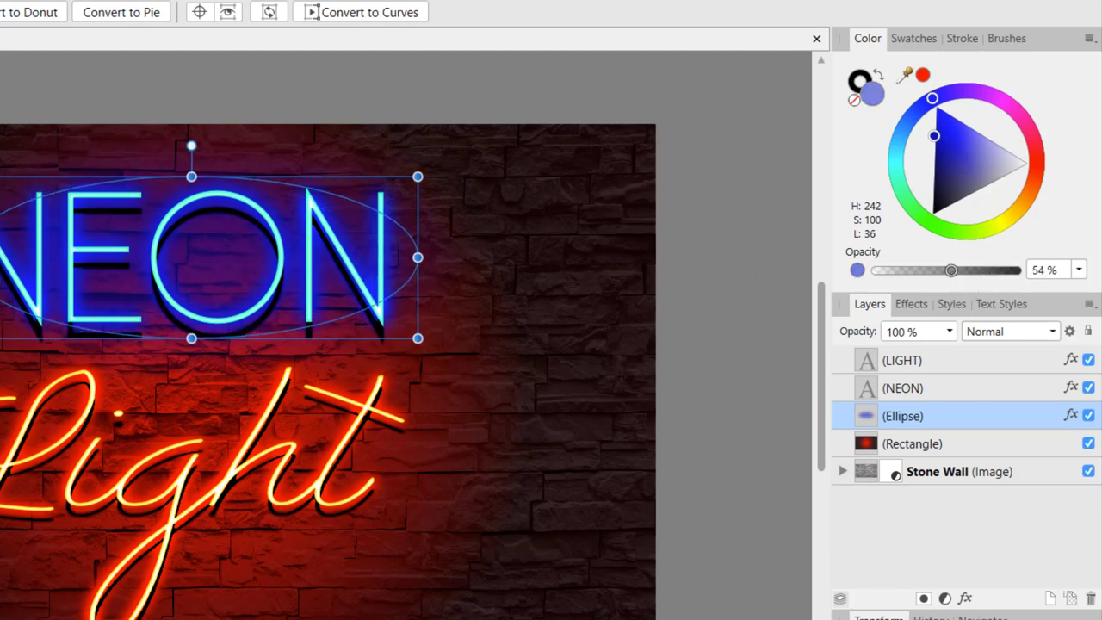
{"action": "left_click_drag", "start_coordinate": [0, 256], "coordinate": [0, 231]}
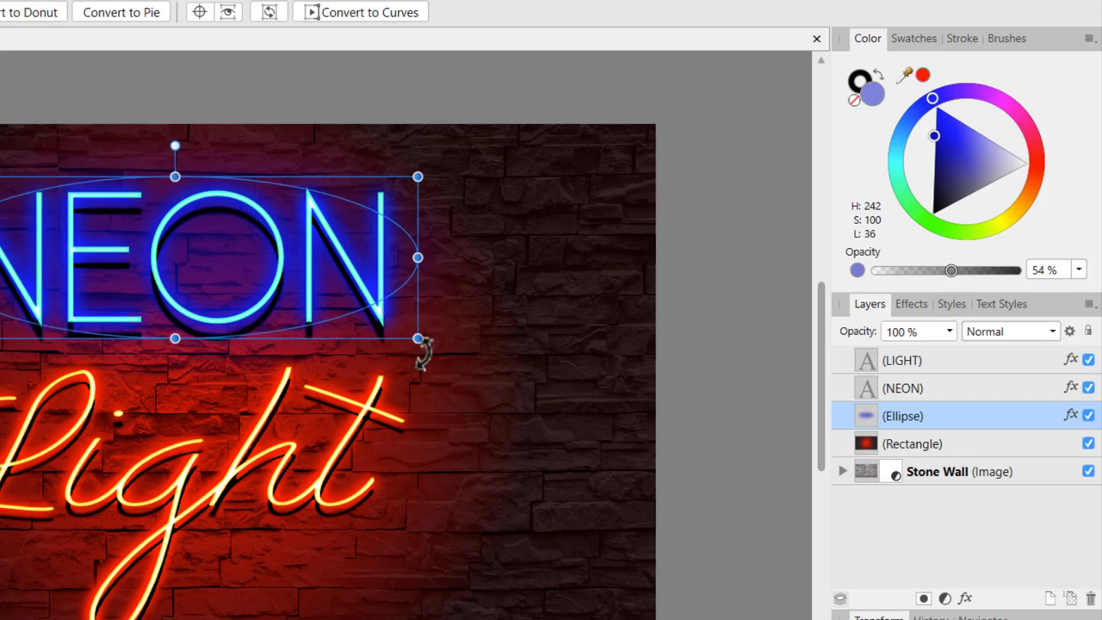
{"action": "left_click_drag", "start_coordinate": [420, 343], "coordinate": [410, 371]}
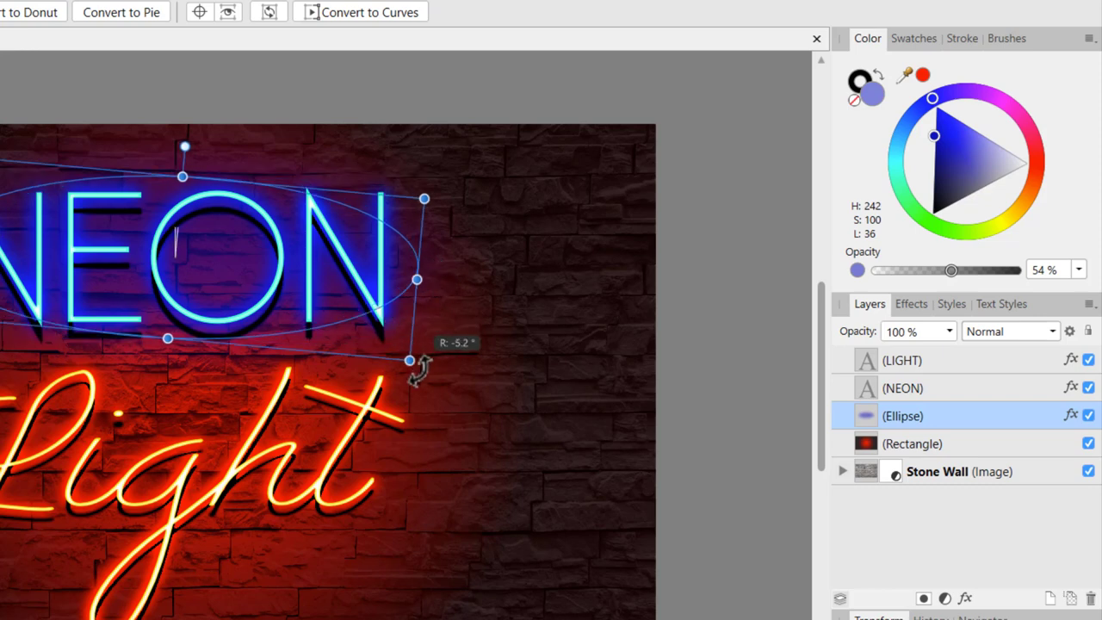
- Set the blue glow ellipse's blend mode to Difference and preview the result
{"action": "left_click", "coordinate": [995, 336]}
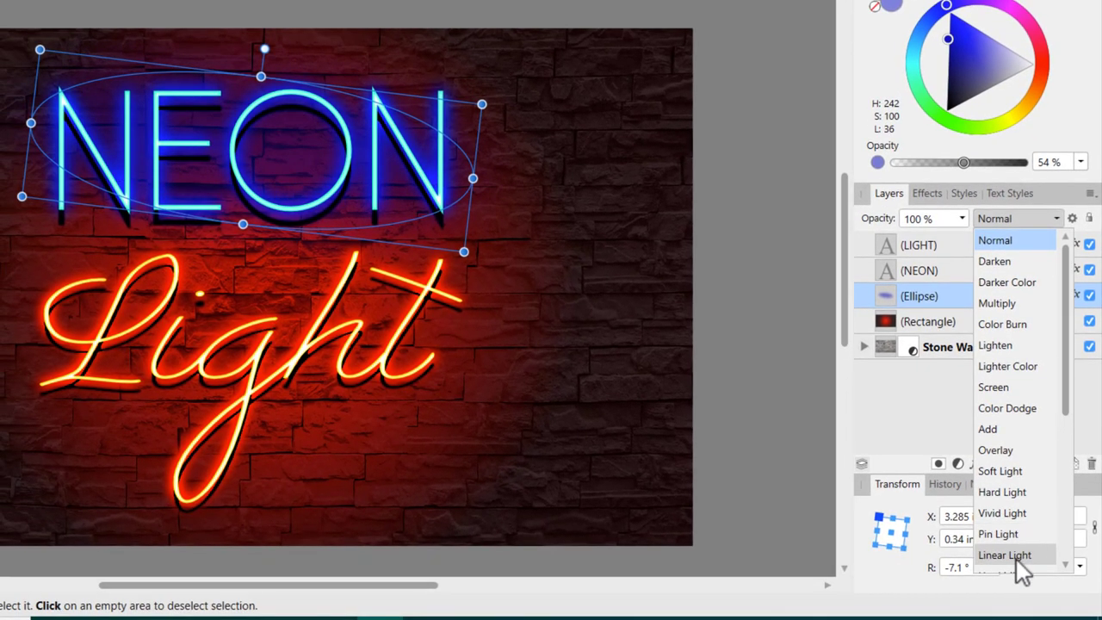
{"action": "scroll", "coordinate": [1026, 414], "scroll_direction": "down", "scroll_amount": 2}
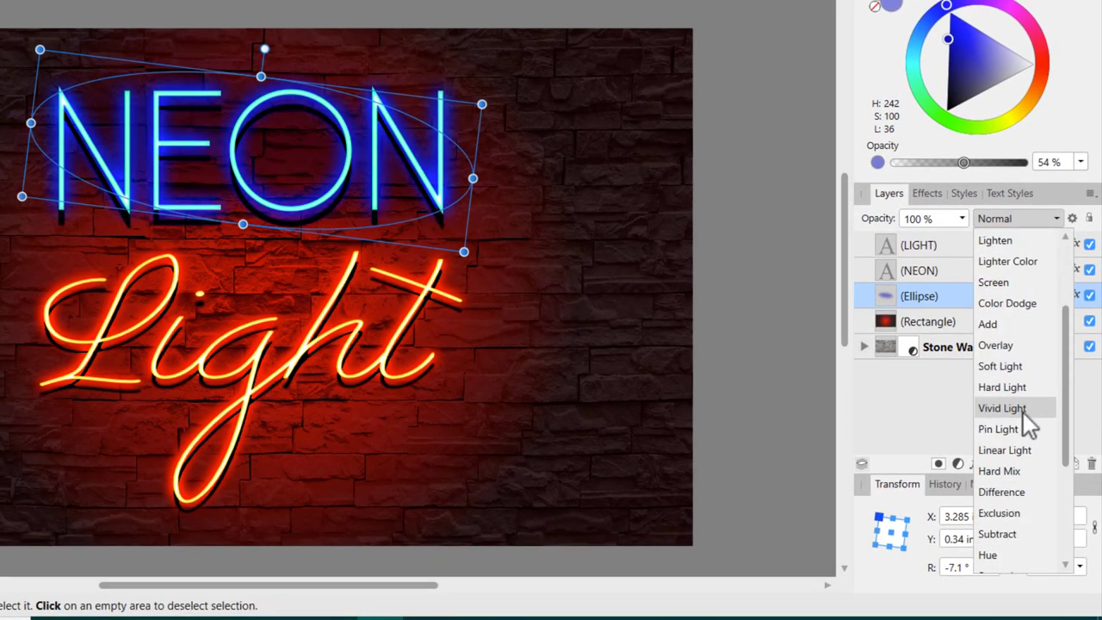
{"action": "left_click", "coordinate": [1019, 494]}
{"action": "left_click", "coordinate": [798, 242]}
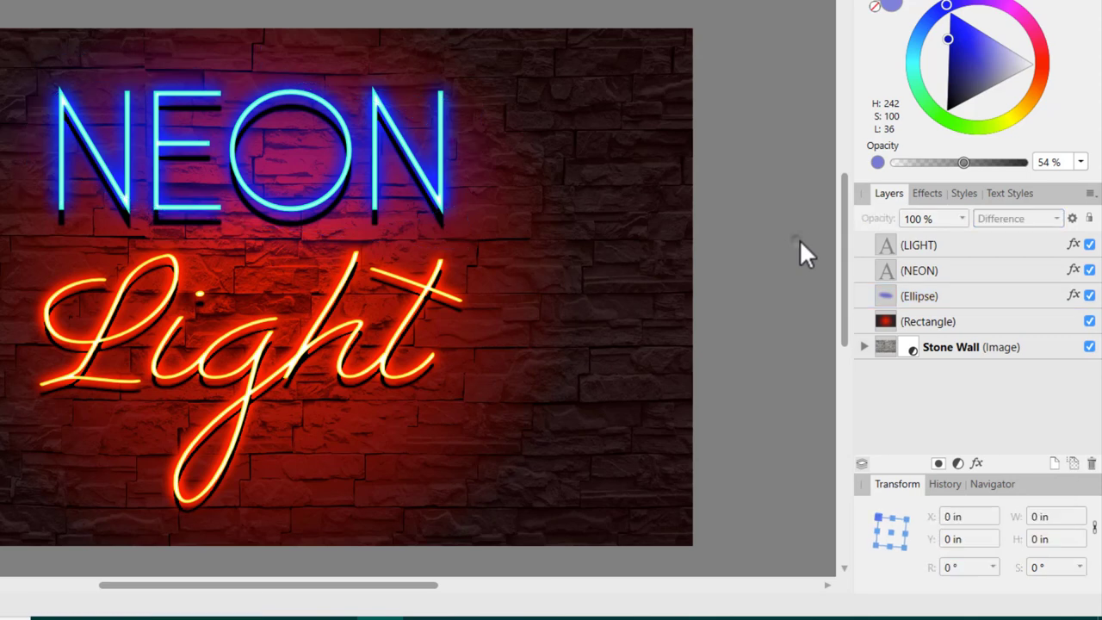
{"action": "left_click", "coordinate": [920, 296]}
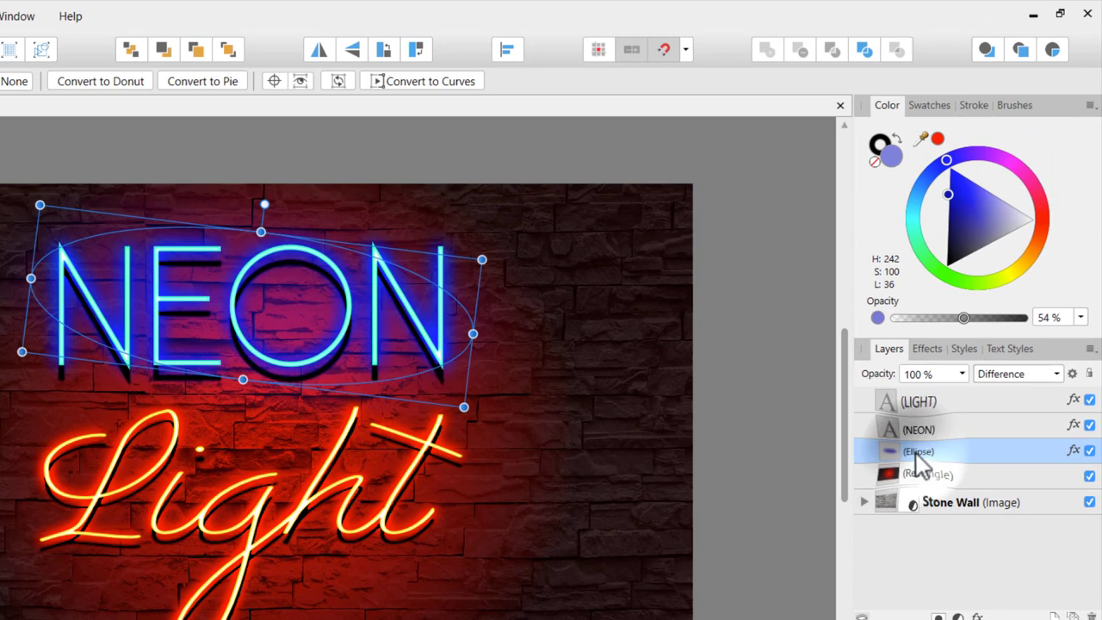
- Duplicate the blue ellipse glow, move the copy down behind Light and tilt it about 12°
{"action": "right_click", "coordinate": [916, 455]}
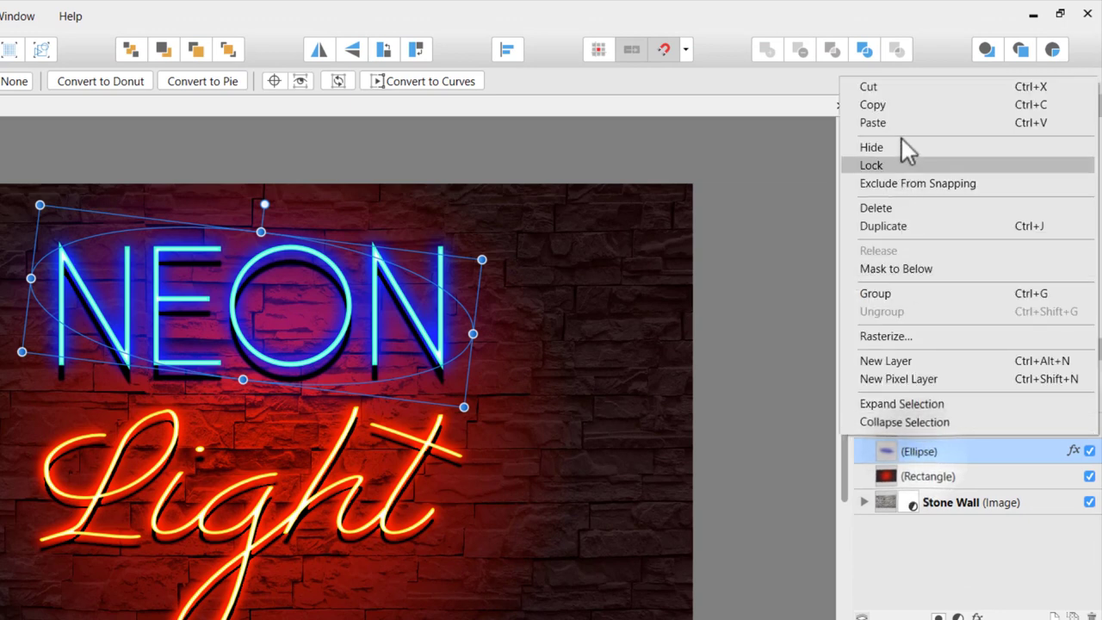
{"action": "left_click", "coordinate": [896, 105]}
{"action": "right_click", "coordinate": [920, 461]}
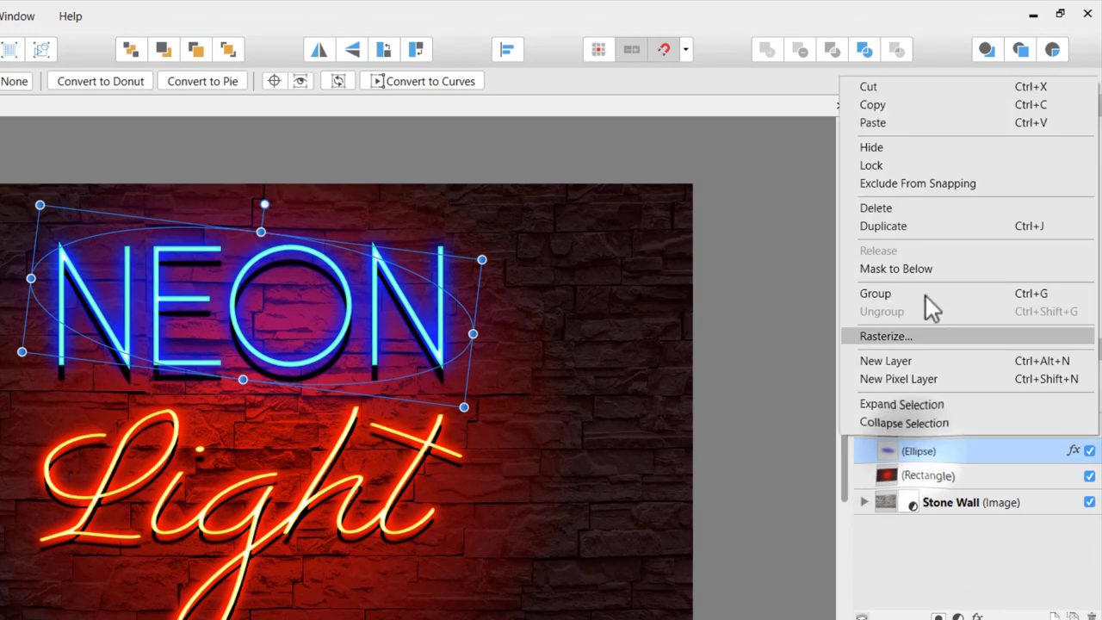
{"action": "left_click", "coordinate": [899, 130]}
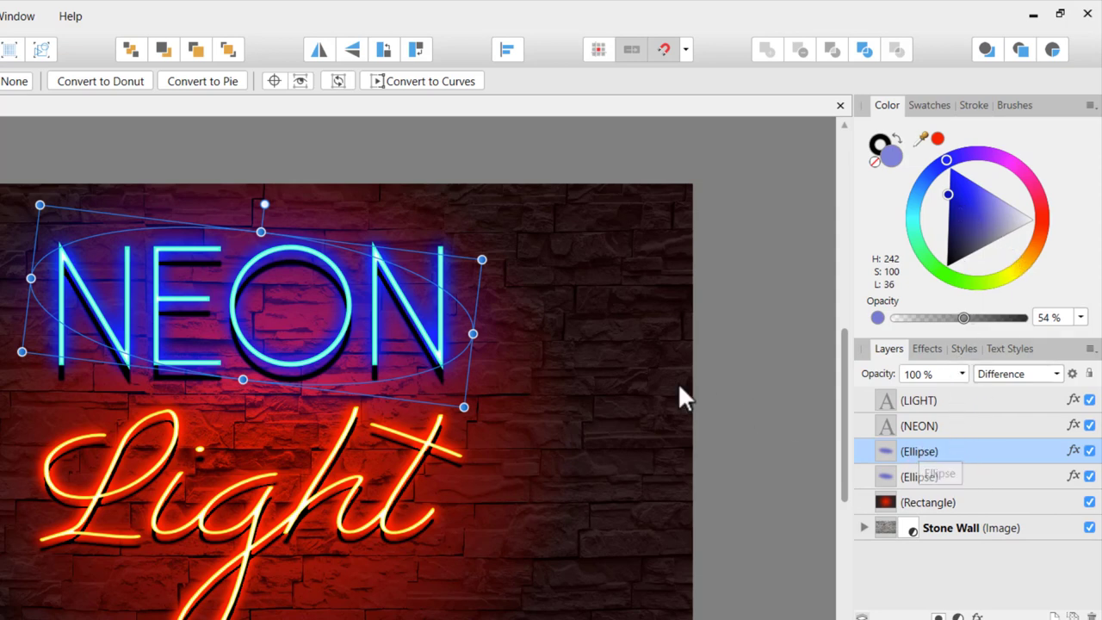
{"action": "left_click_drag", "start_coordinate": [464, 329], "coordinate": [449, 517]}
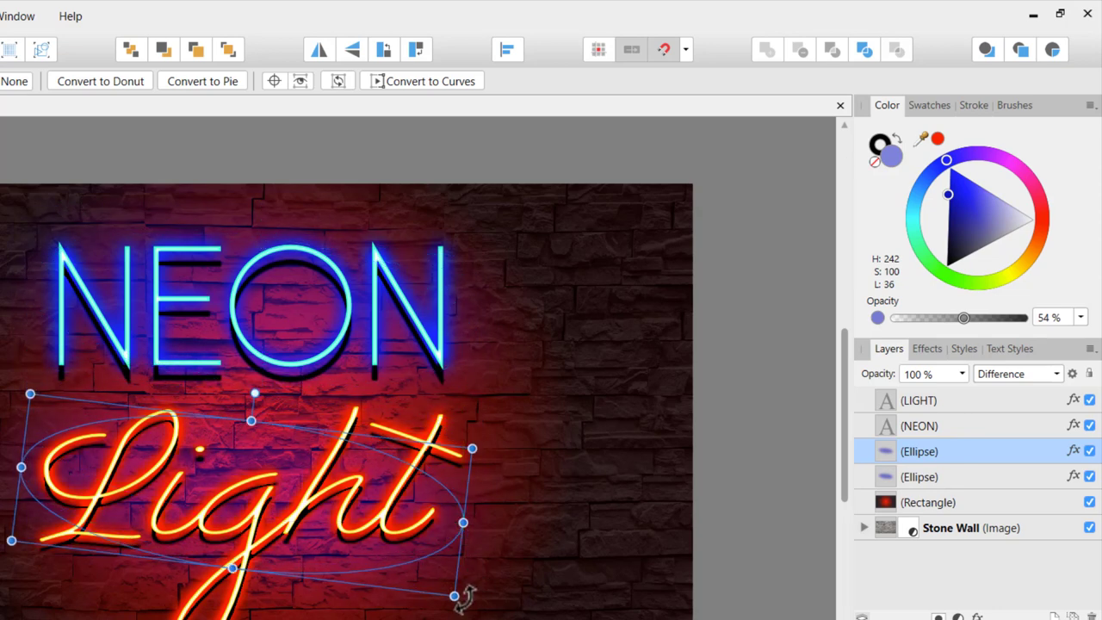
{"action": "left_click_drag", "start_coordinate": [458, 599], "coordinate": [513, 523]}
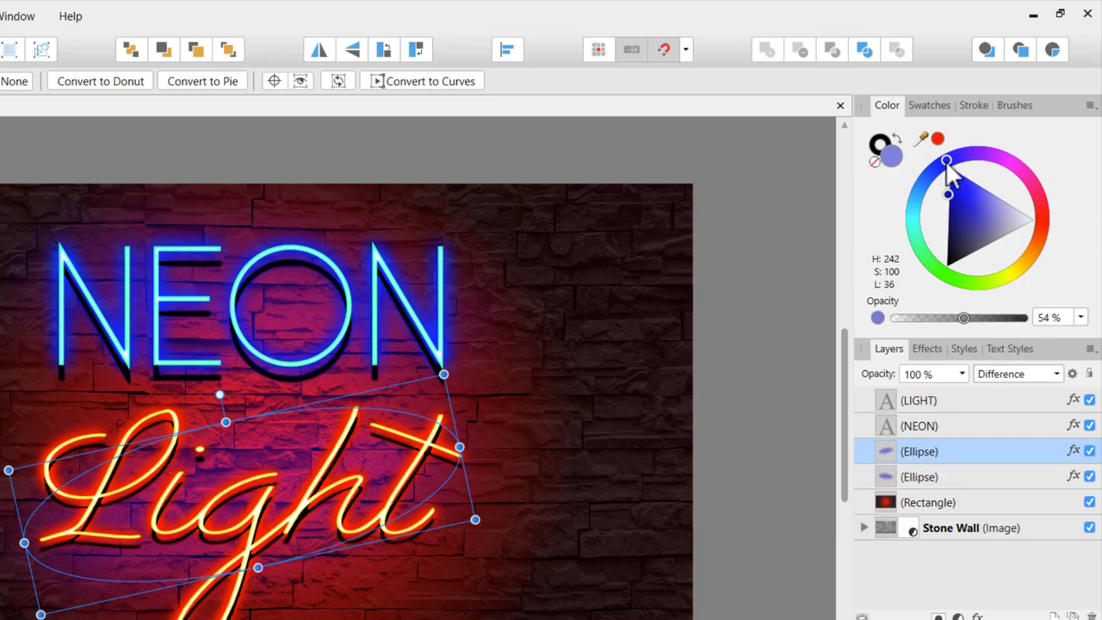
- Recolour the copied glow a slightly softened red and fade it to 6% opacity
{"action": "mouse_move", "coordinate": [947, 162]}
{"action": "left_mouse_down"}
{"action": "mouse_move", "coordinate": [1044, 225]}
{"action": "mouse_move", "coordinate": [1023, 225]}
{"action": "left_mouse_up"}
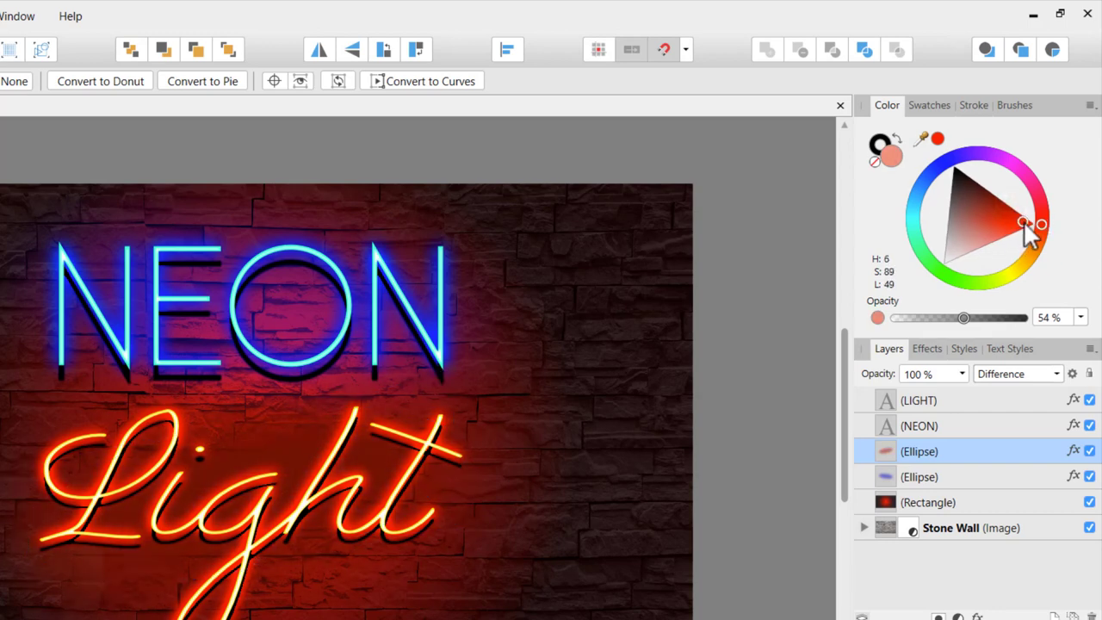
{"action": "left_click_drag", "start_coordinate": [1024, 221], "coordinate": [1044, 228]}
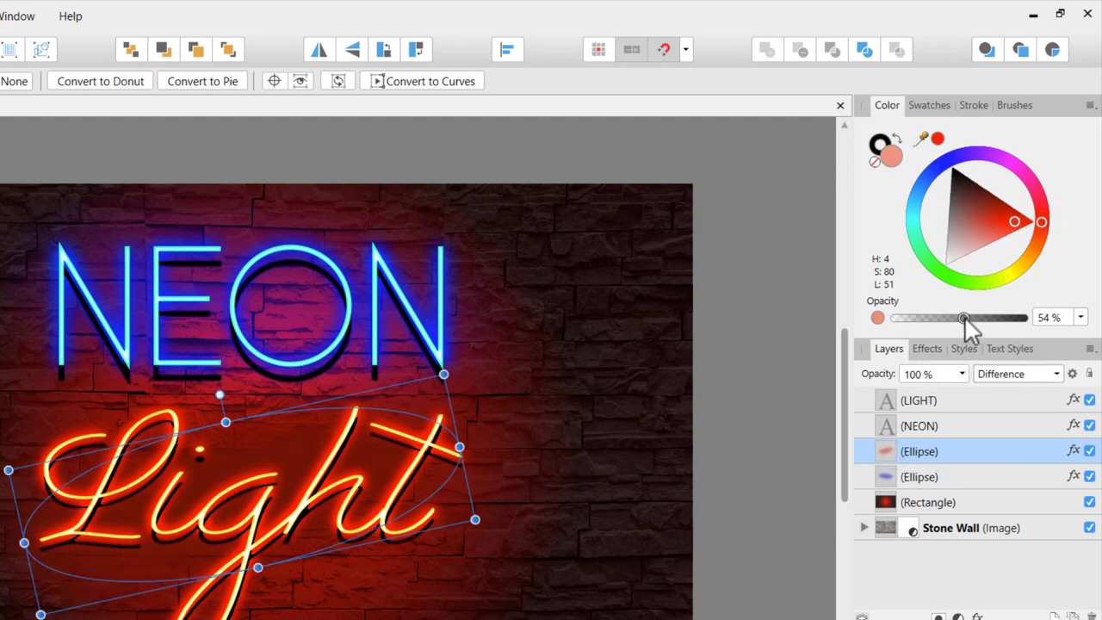
{"action": "left_click_drag", "start_coordinate": [965, 316], "coordinate": [905, 317]}
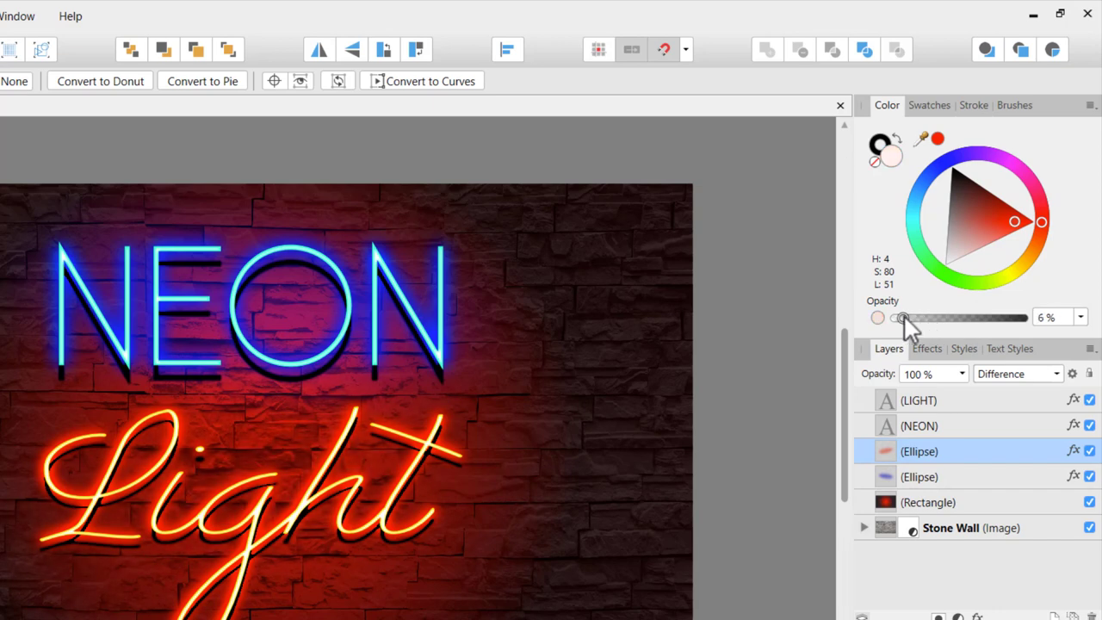
- Dim the original blue glow behind NEON to 33% opacity
{"action": "left_click", "coordinate": [915, 473]}
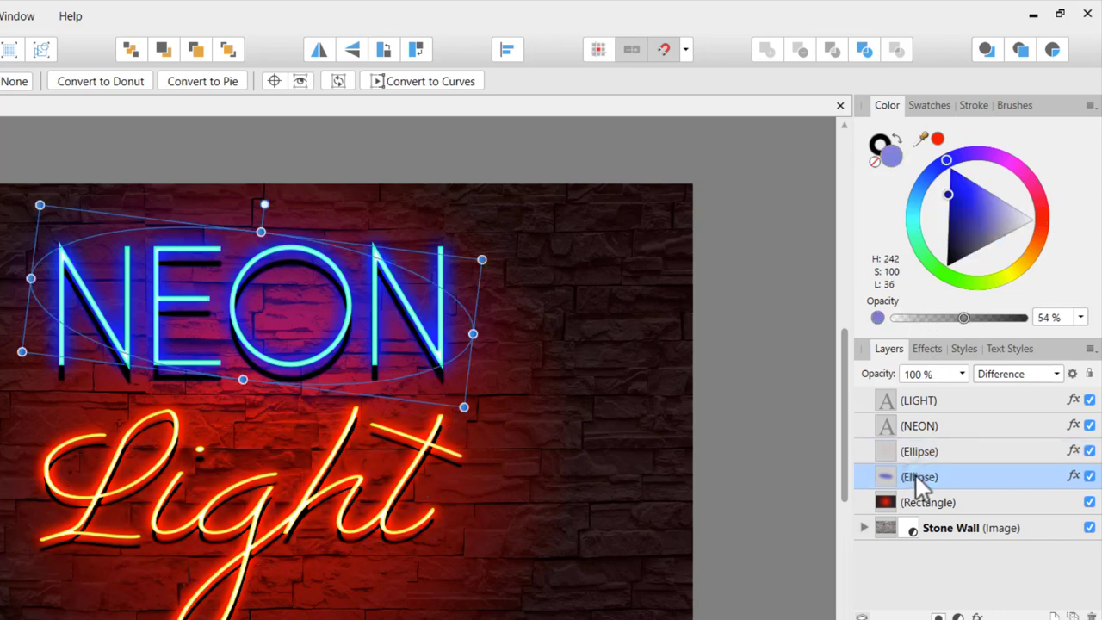
{"action": "mouse_move", "coordinate": [964, 316]}
{"action": "left_mouse_down"}
{"action": "mouse_move", "coordinate": [924, 318]}
{"action": "mouse_move", "coordinate": [947, 312]}
{"action": "left_mouse_up"}
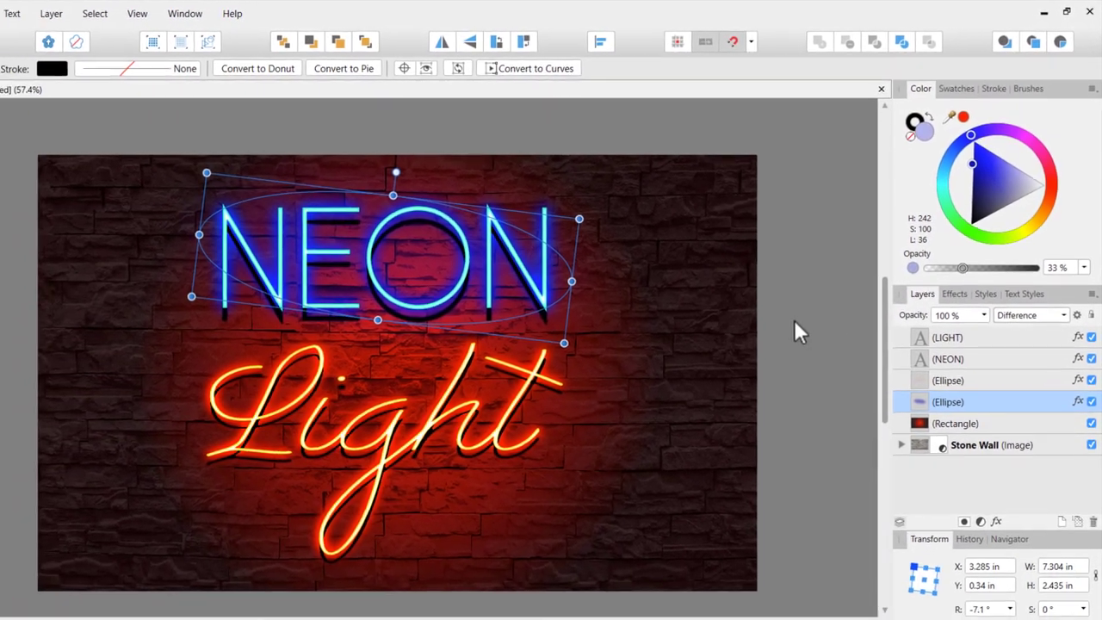
{"action": "left_click", "coordinate": [794, 323]}
{"action": "scroll", "coordinate": [508, 357], "scroll_direction": "down", "scroll_amount": 2}
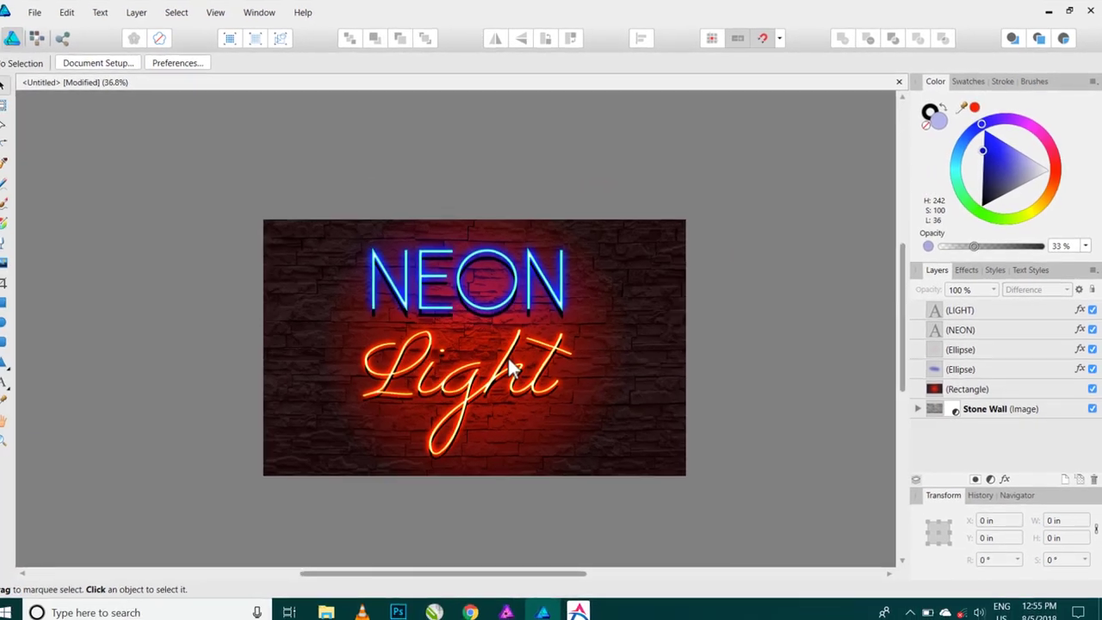
{"action": "scroll", "coordinate": [509, 357], "scroll_direction": "down", "scroll_amount": 1}
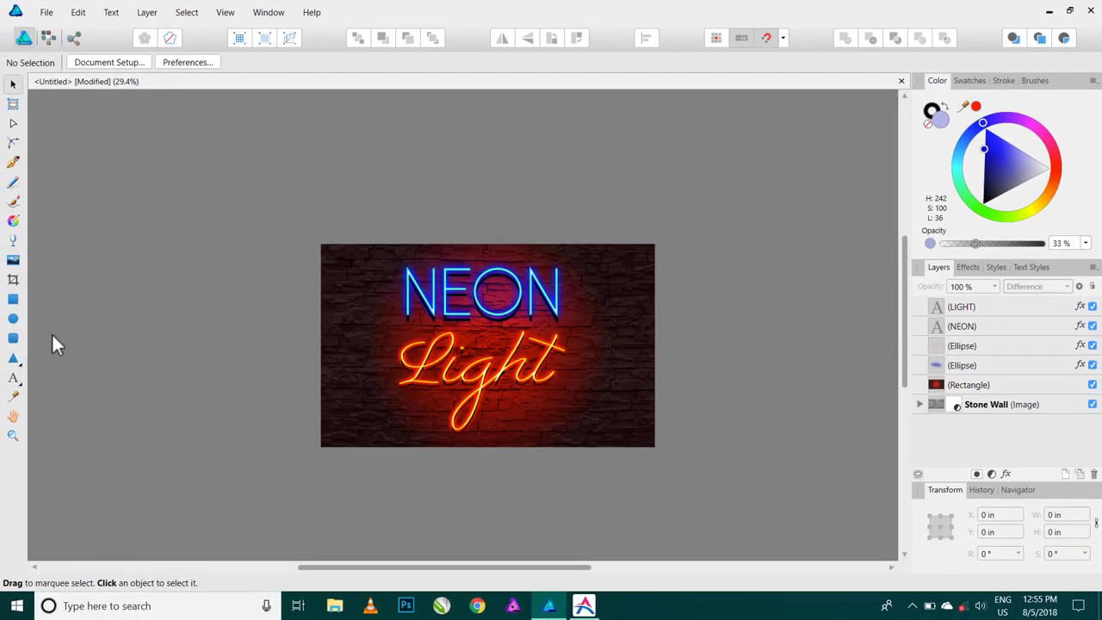
{"action": "left_click", "coordinate": [13, 435]}
{"action": "mouse_move", "coordinate": [503, 338]}
{"action": "left_mouse_down"}
{"action": "mouse_move", "coordinate": [517, 364]}
{"action": "mouse_move", "coordinate": [654, 428]}
{"action": "left_mouse_up"}
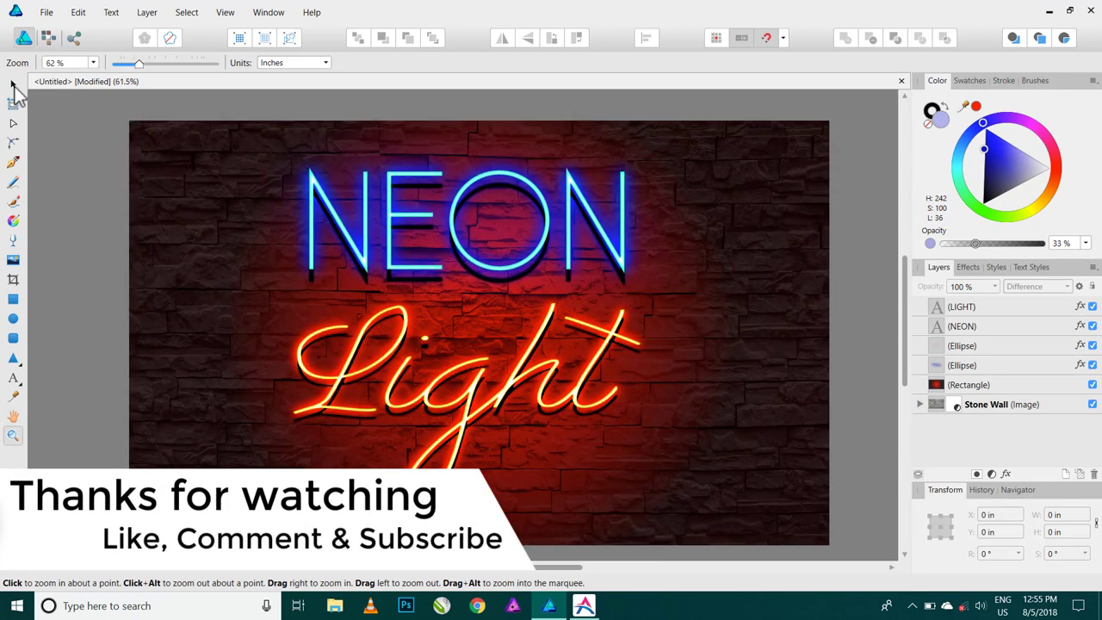
{"action": "left_click", "coordinate": [13, 84]}
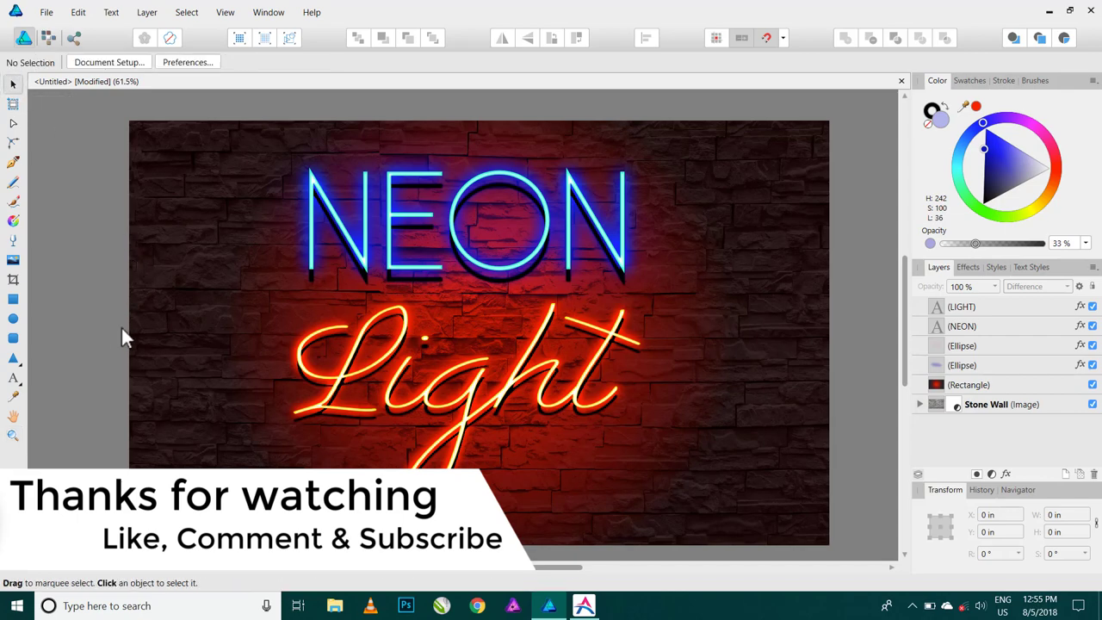